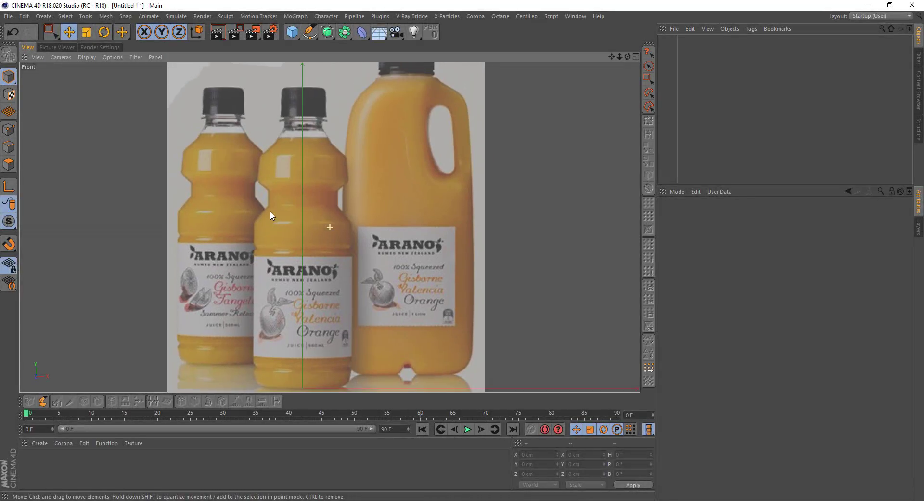
Step: Maximise the Front viewport that shows the juice bottle reference photo
middle_click(270, 216)
middle_click(176, 144)
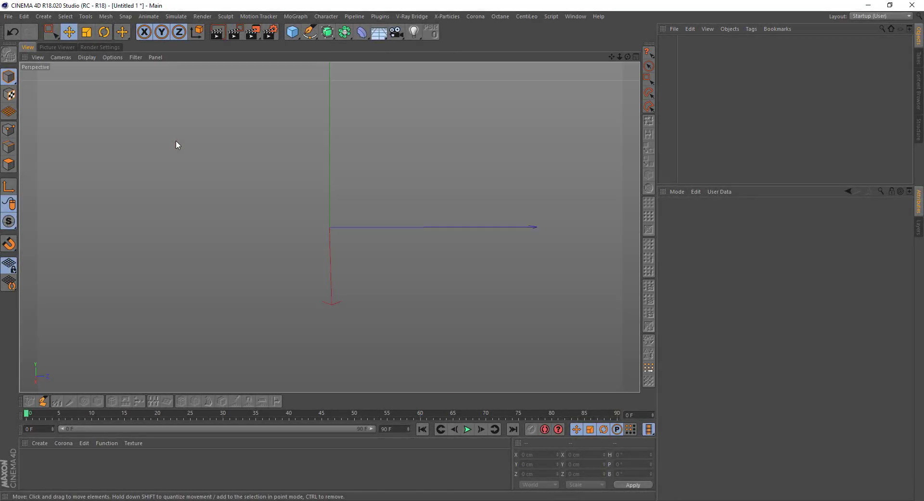
middle_click(287, 204)
middle_click(506, 277)
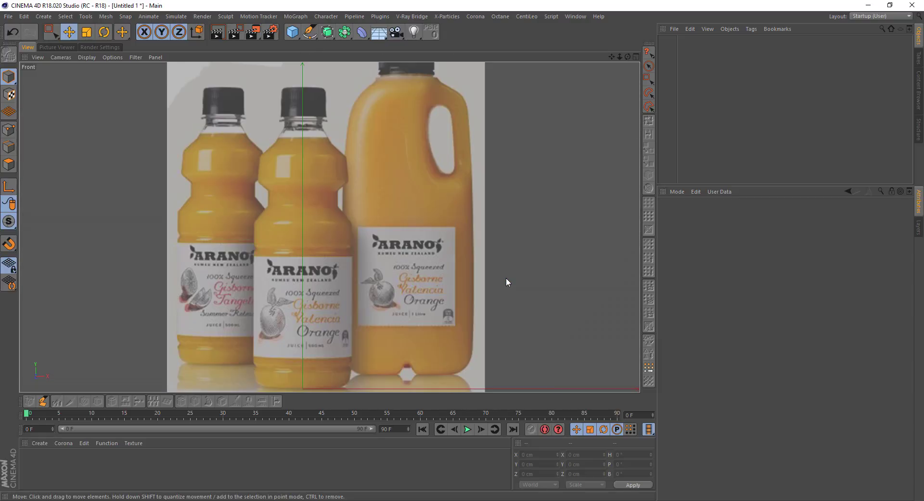
Step: Set the Front view background image to about 50% transparency and frame all three bottles
left_click(118, 57)
left_click(125, 287)
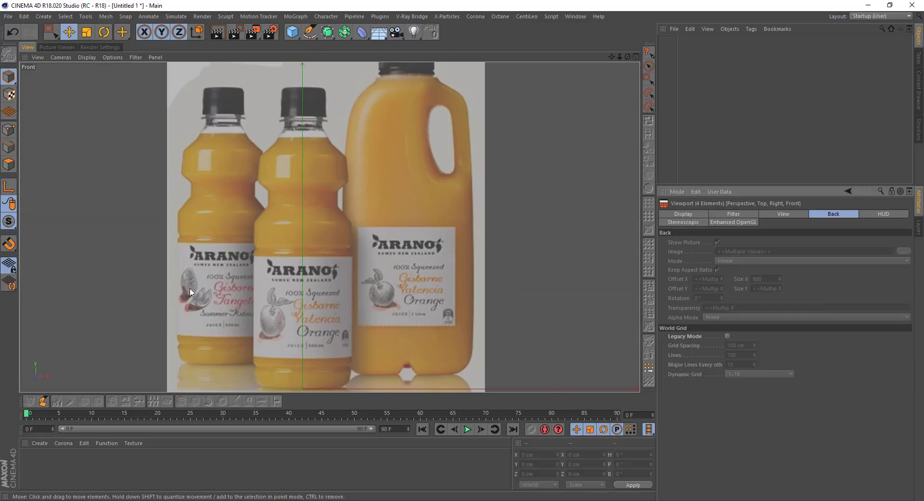
left_click(583, 249)
mouse_move(837, 307)
left_mouse_down()
mouse_move(793, 307)
mouse_move(821, 306)
left_mouse_up()
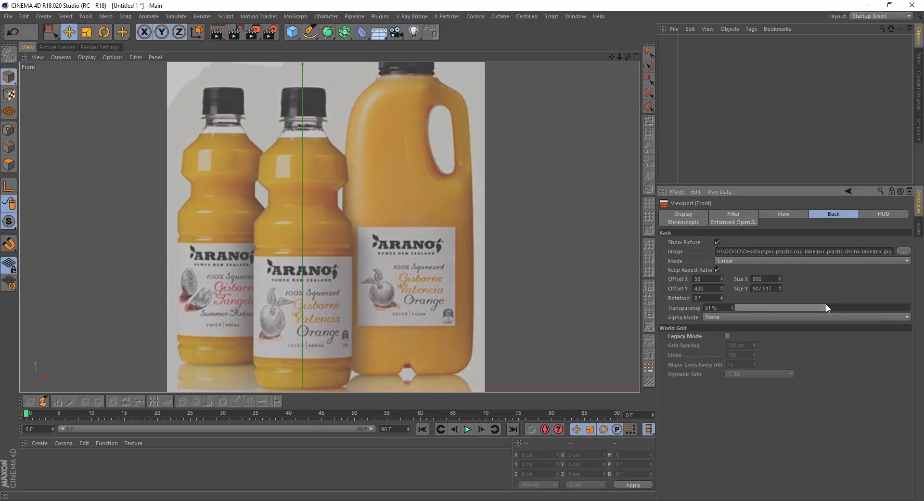
scroll(125, 164, "down", 3)
middle_click_drag(126, 164, 199, 187, "alt")
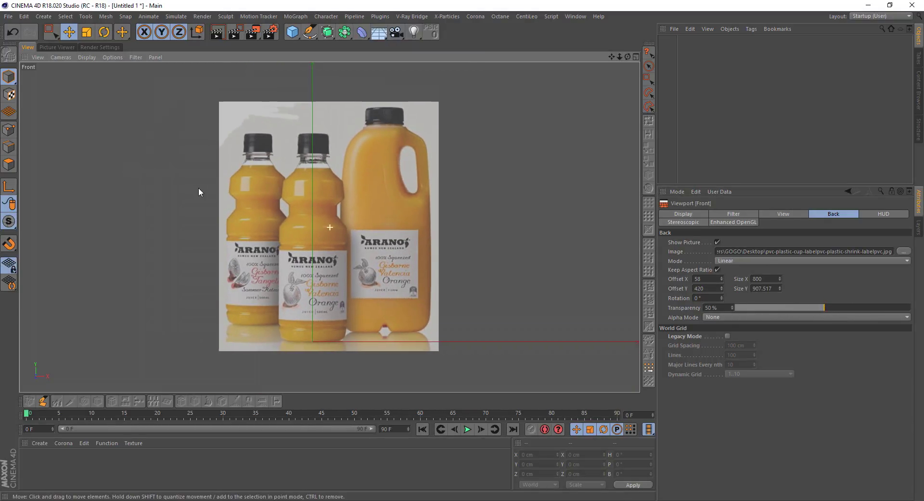
Step: Start a Pen spline at the cap's top centre and trace the cap, neck ring and shoulder
left_click(310, 32)
scroll(323, 138, "up", 3)
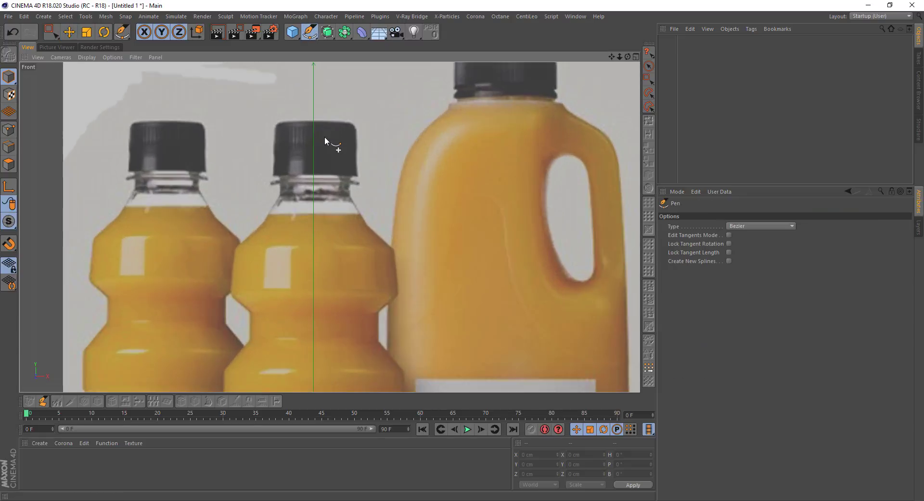
scroll(313, 127, "up", 2)
left_click(304, 118)
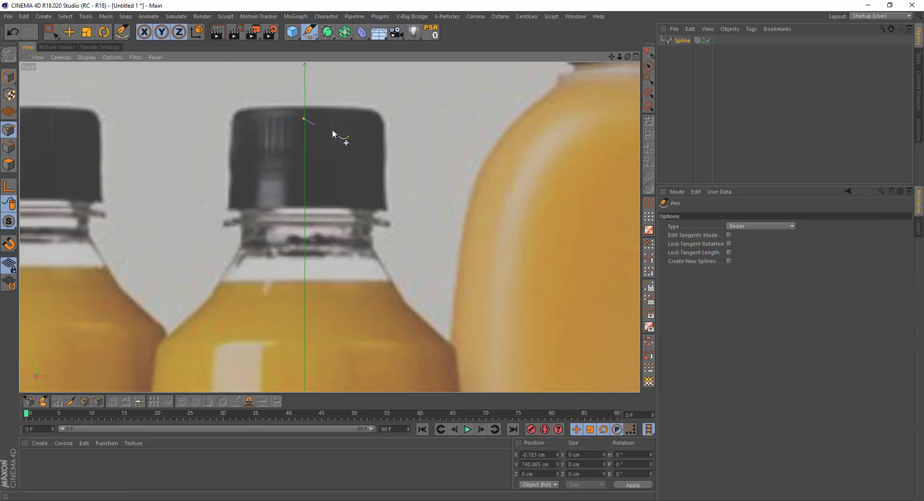
left_click(367, 119)
left_click(368, 214)
left_click(390, 224)
left_click(368, 222)
left_click(404, 303)
left_click(456, 355)
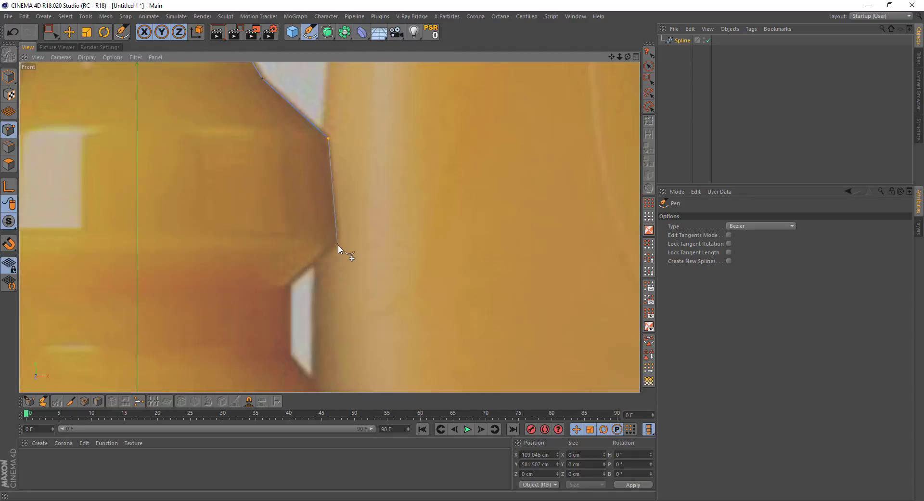
Step: Trace down the bottle's right side and label, ending on the centre axis at the base
left_click(337, 242)
left_click(288, 285)
left_click(290, 359)
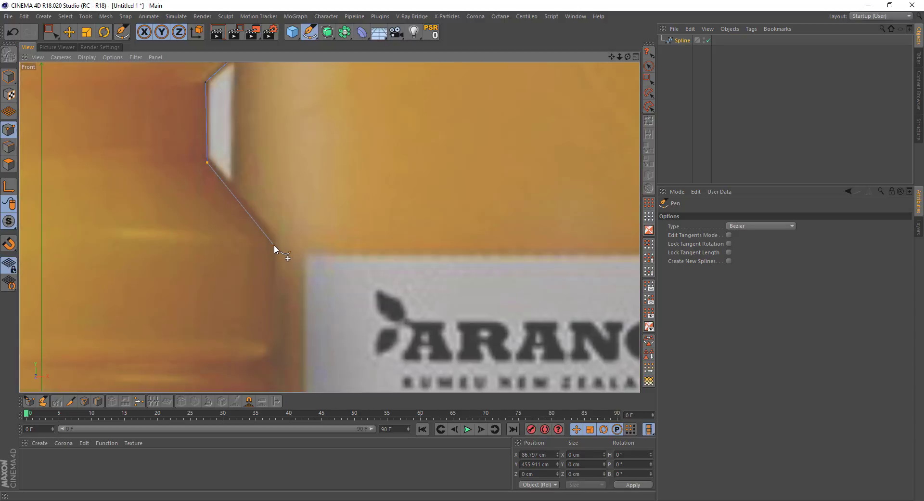
left_click(273, 247)
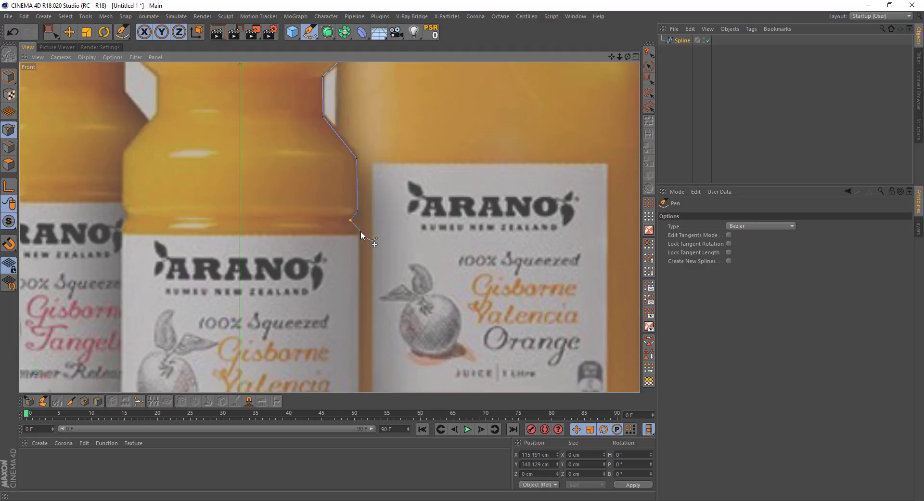
left_click(359, 227)
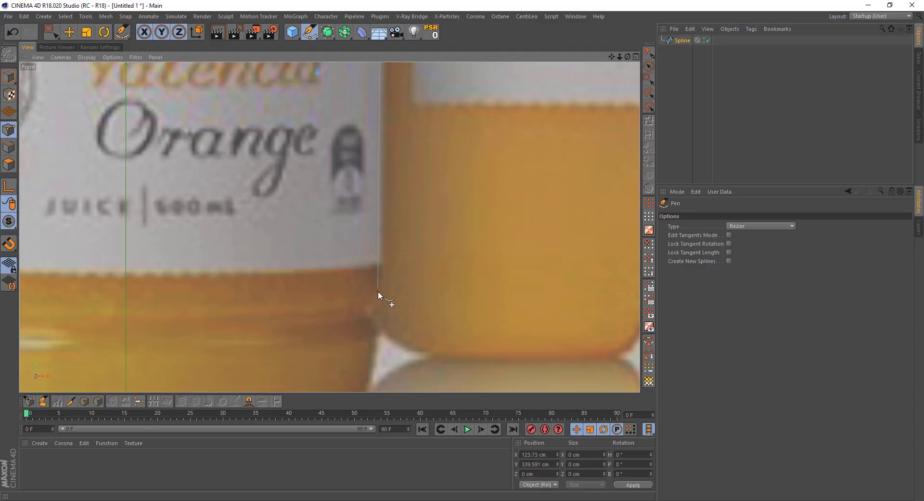
left_click(378, 291)
middle_click_drag(375, 331, 368, 151, "alt")
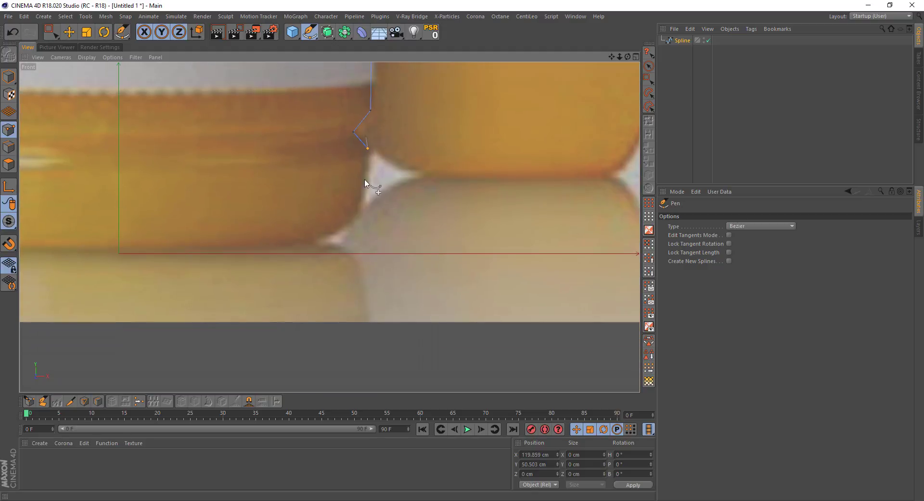
left_click(357, 240)
left_click(285, 253)
left_click(118, 253)
Step: Box-select the centre-edge points and set their Size X to 0 cm, placing them on the axis
key("space")
scroll(155, 242, "down", 1)
scroll(155, 241, "down", 3)
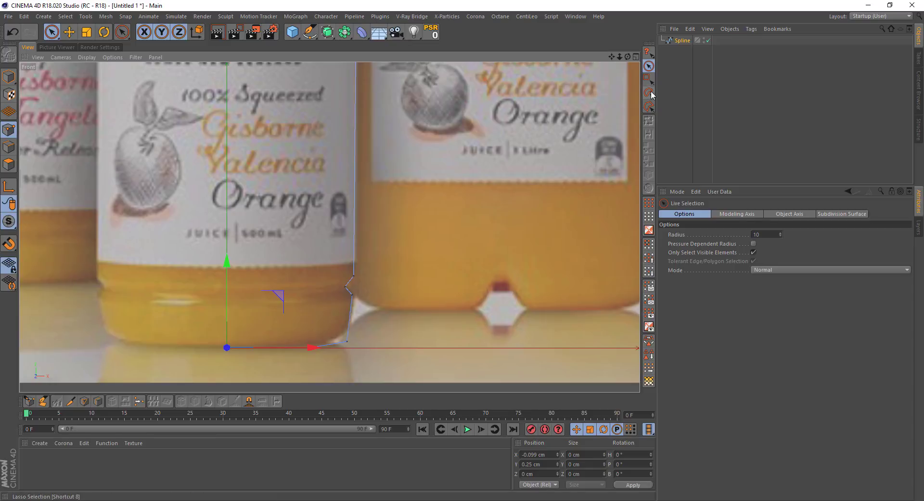
left_click(650, 78)
scroll(352, 163, "down", 2)
scroll(294, 232, "down", 2)
scroll(293, 232, "down", 2)
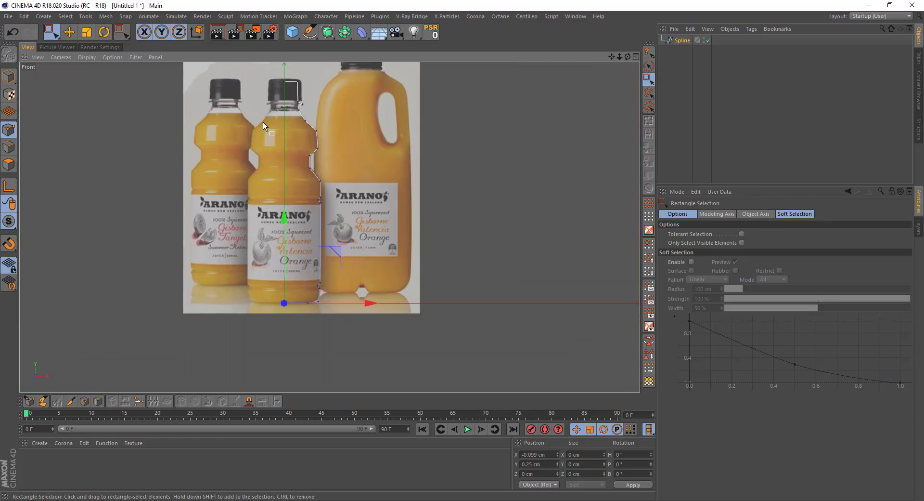
mouse_move(276, 73)
left_mouse_down()
mouse_move(283, 292)
mouse_move(295, 325)
left_mouse_up()
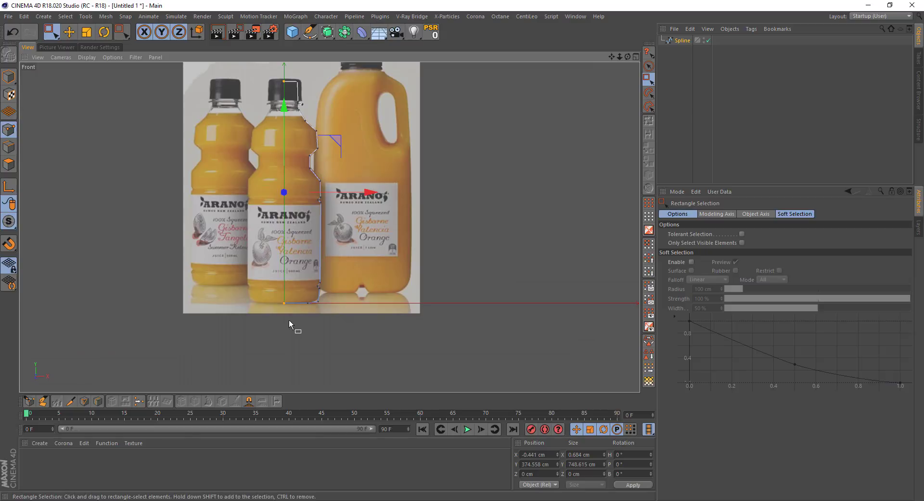
double_click(590, 455)
key("BackSpace")
double_click(533, 455)
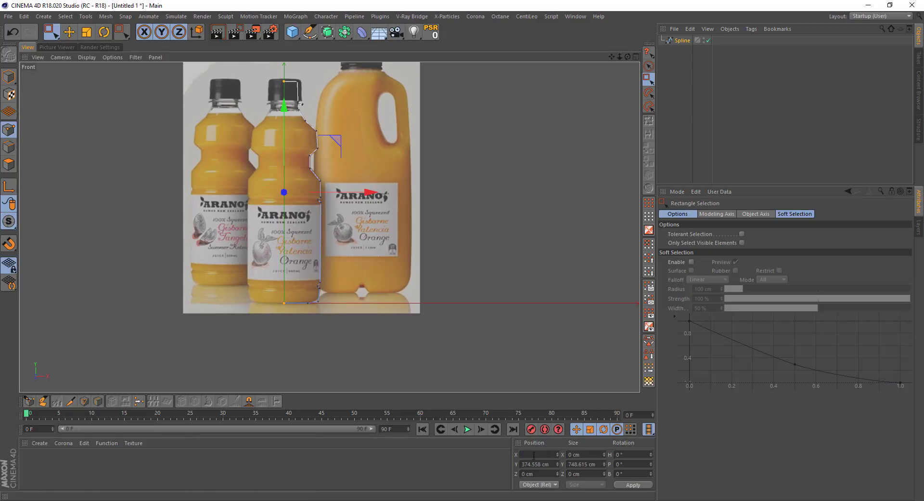
left_click(634, 485)
Step: Level the cap's two top points and straighten the cap's right edge vertically
scroll(293, 120, "up", 3)
scroll(337, 130, "up", 3)
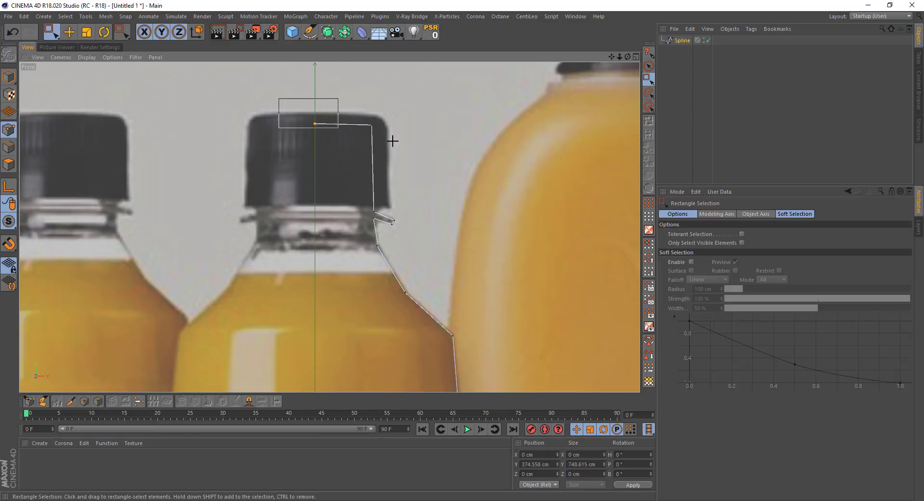
left_click_drag(393, 141, 394, 141)
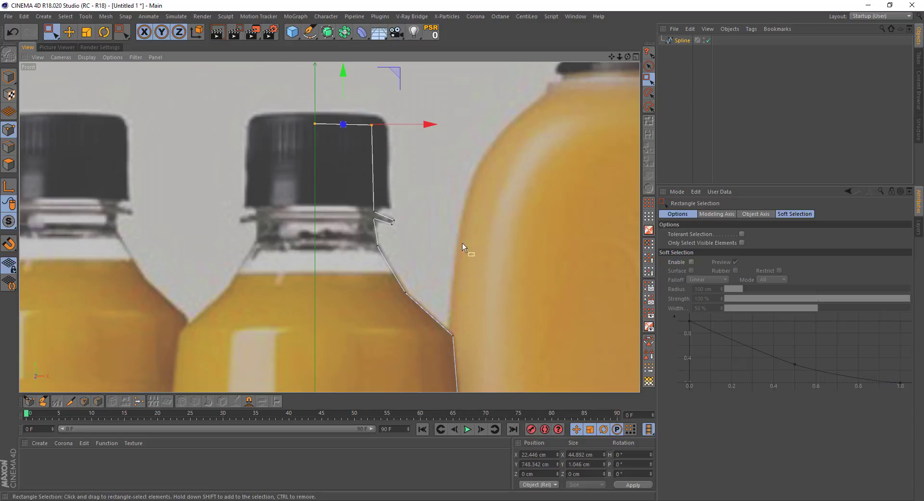
left_click(629, 485)
left_click_drag(357, 108, 388, 231)
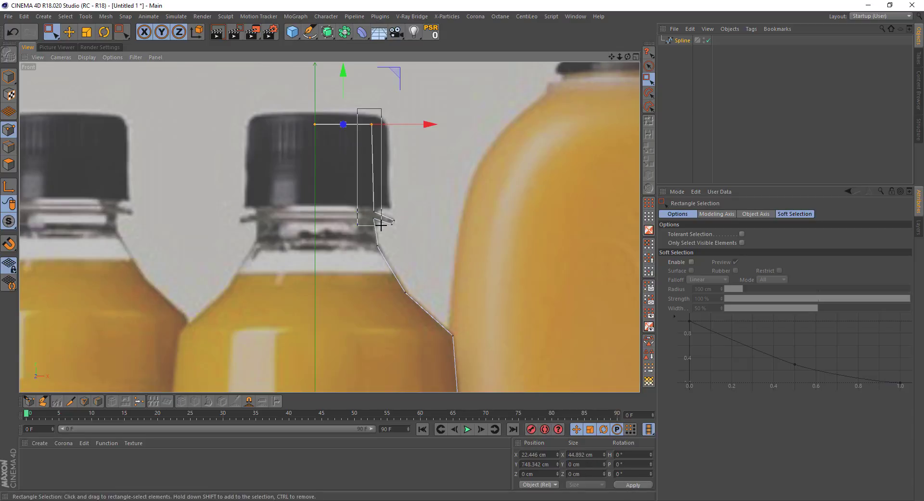
left_click(595, 456)
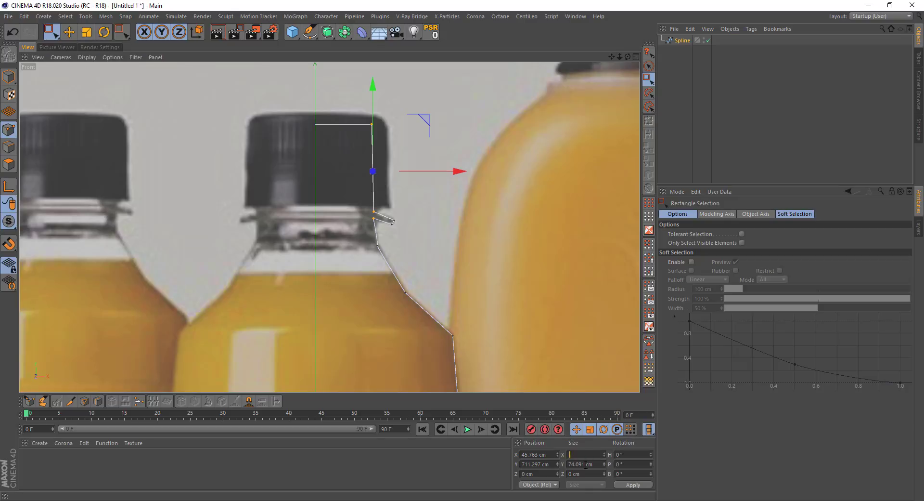
type("0")
left_click(639, 485)
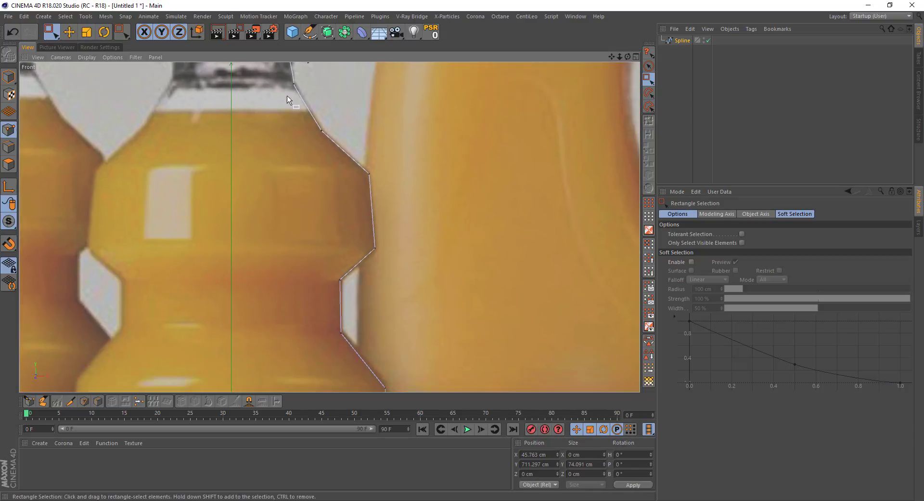
Step: Align the bottle's side and base point pairs vertically by setting Size X to 0
middle_click_drag(376, 268, 320, 155, "alt")
left_click_drag(309, 142, 321, 221)
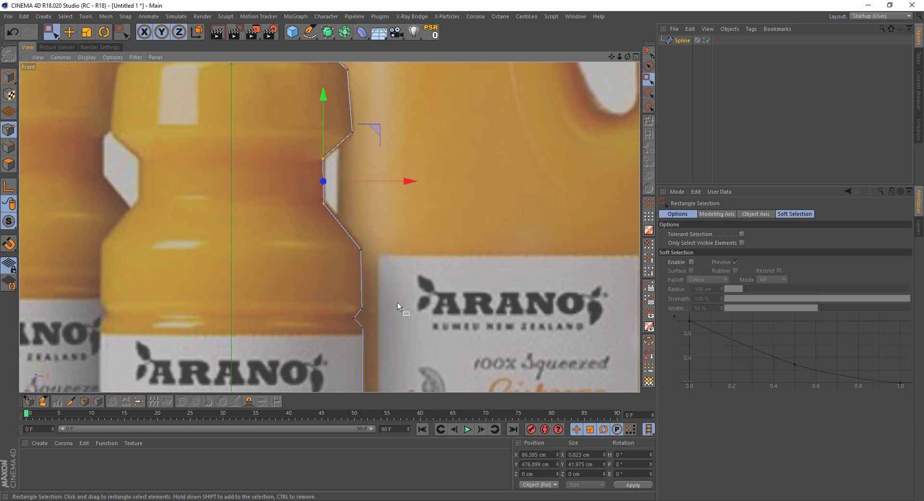
left_click(592, 454)
type("0")
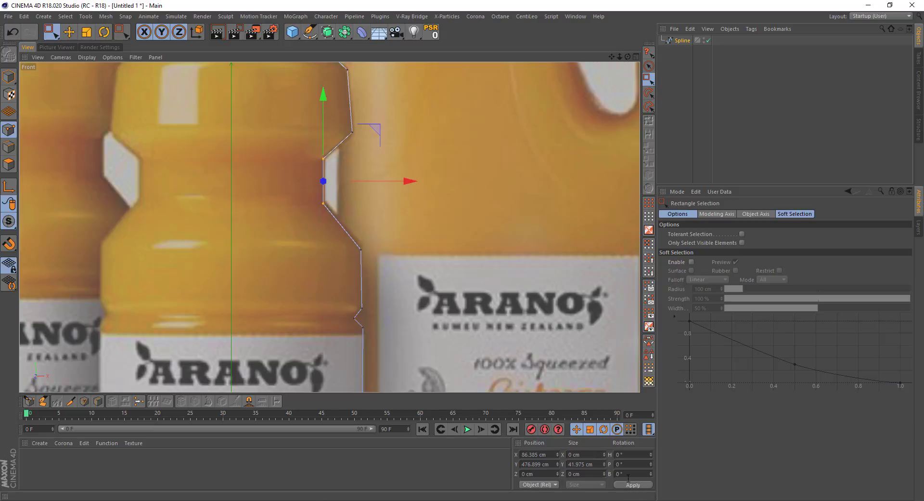
left_click_drag(355, 235, 385, 344)
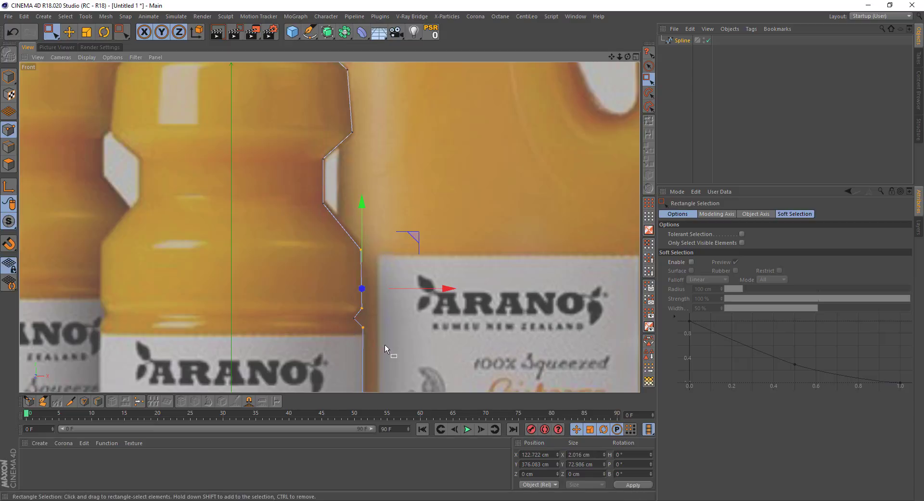
middle_click_drag(385, 345, 339, 296, "alt")
left_click_drag(313, 225, 324, 268)
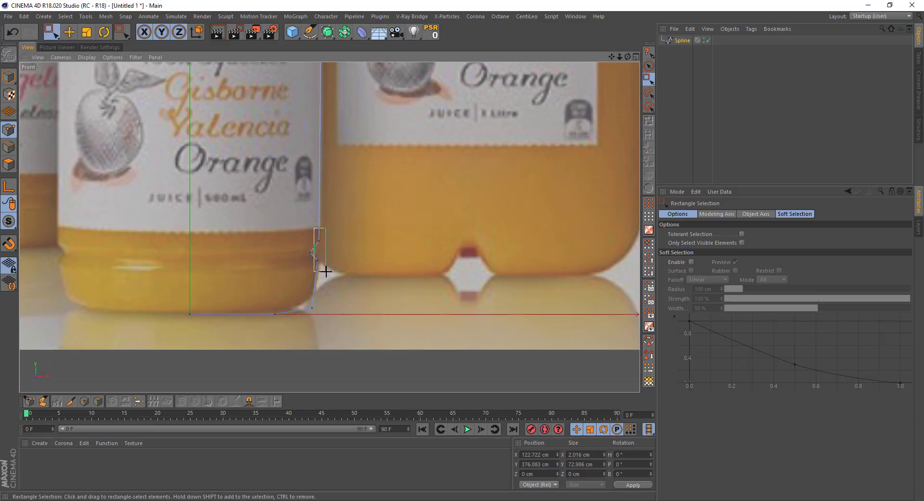
left_click(586, 454)
type("0")
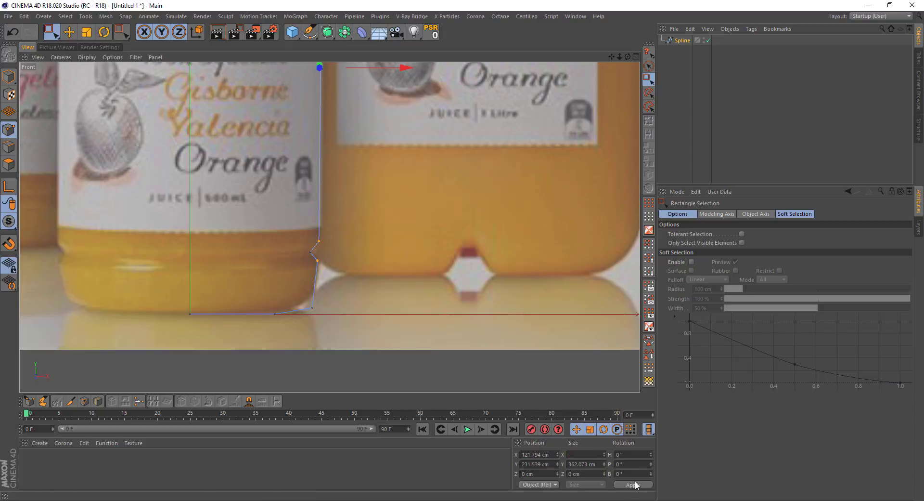
key("Return")
Step: Line up the base corner point with another outline point using zero width
middle_click_drag(322, 247, 335, 336, "alt")
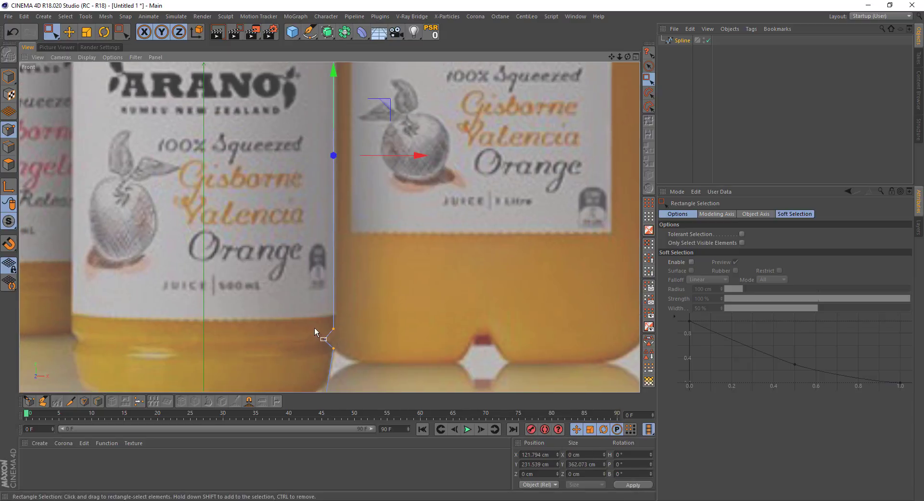
left_click_drag(314, 327, 330, 357)
middle_click_drag(297, 126, 321, 400, "alt")
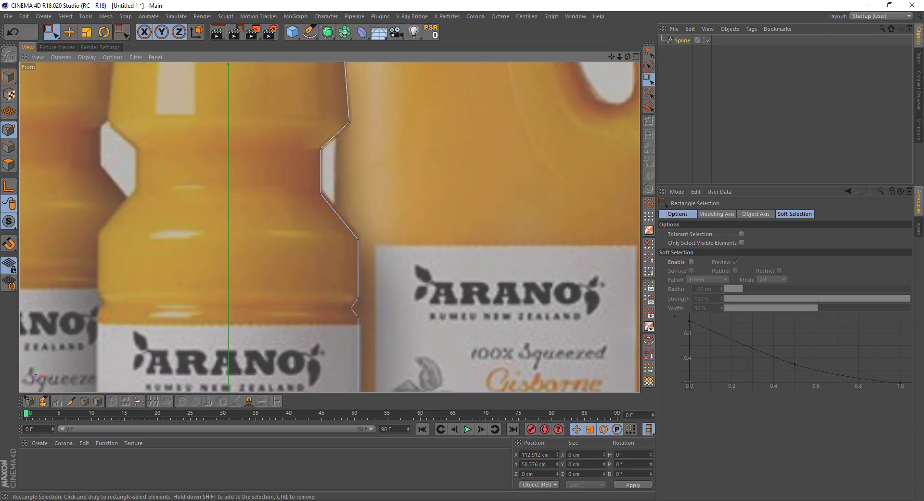
left_click_drag(351, 313, 354, 319, "shift")
scroll(354, 313, "down", 5)
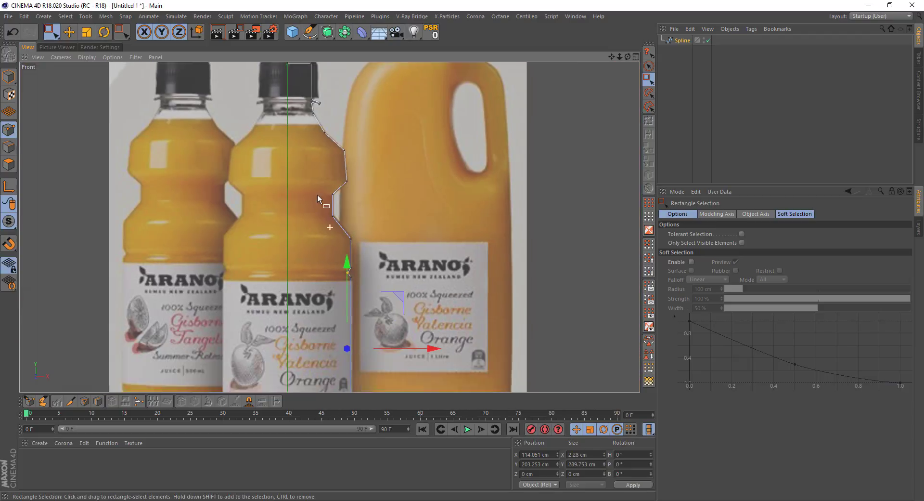
left_click(592, 454)
key("BackSpace")
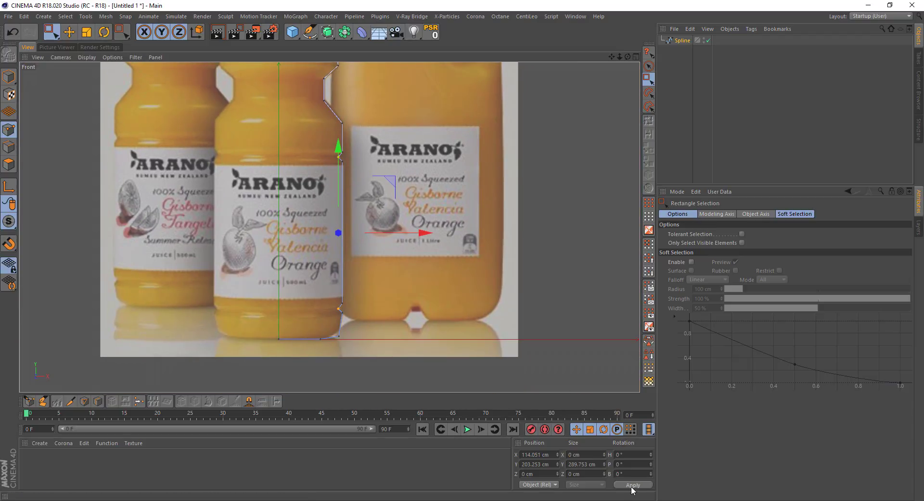
left_click(429, 250)
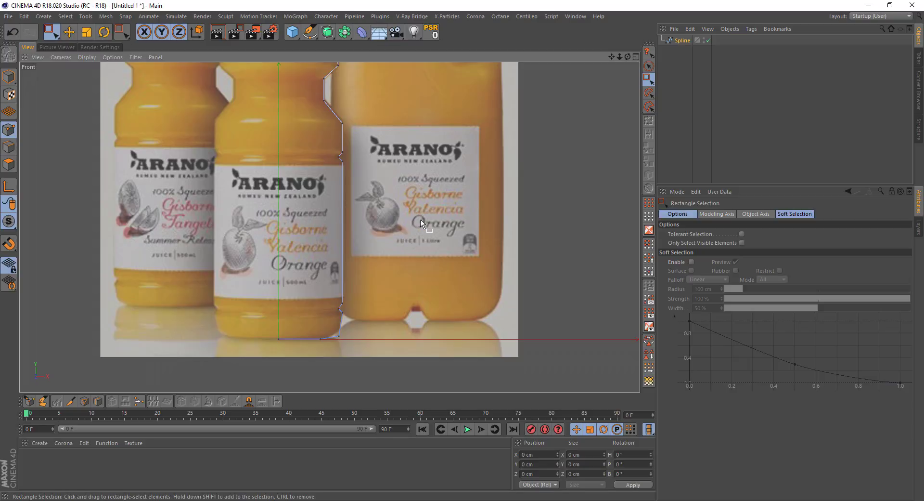
Step: Shift the cap's vertical edge points slightly right to match the photo's cap side
scroll(336, 281, "up", 2)
scroll(337, 268, "up", 2)
scroll(313, 140, "up", 3)
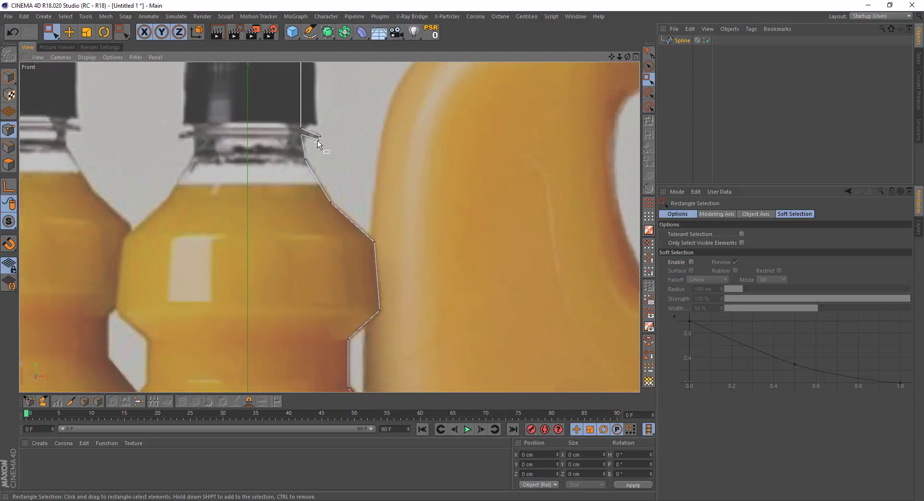
scroll(306, 114, "up", 2)
middle_click_drag(311, 138, 304, 175)
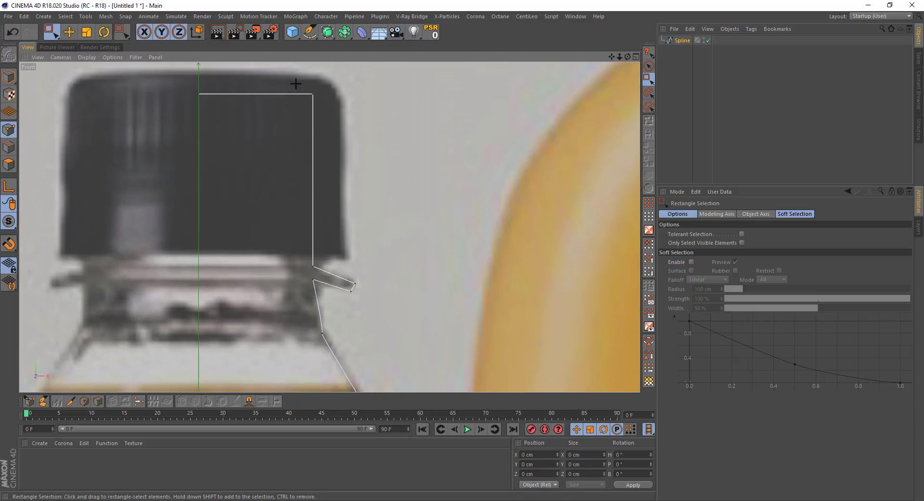
left_click_drag(295, 84, 330, 282)
left_click_drag(371, 188, 380, 188)
scroll(380, 190, "down", 3)
scroll(347, 207, "down", 2)
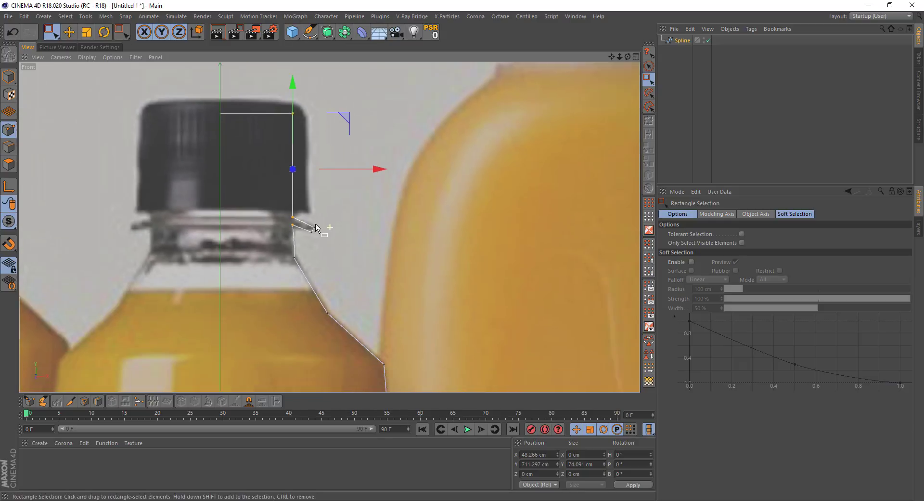
middle_click_drag(314, 223, 291, 221)
left_click(321, 251)
Step: Zoom in on the cap and select its two corner points
scroll(219, 219, "up", 2)
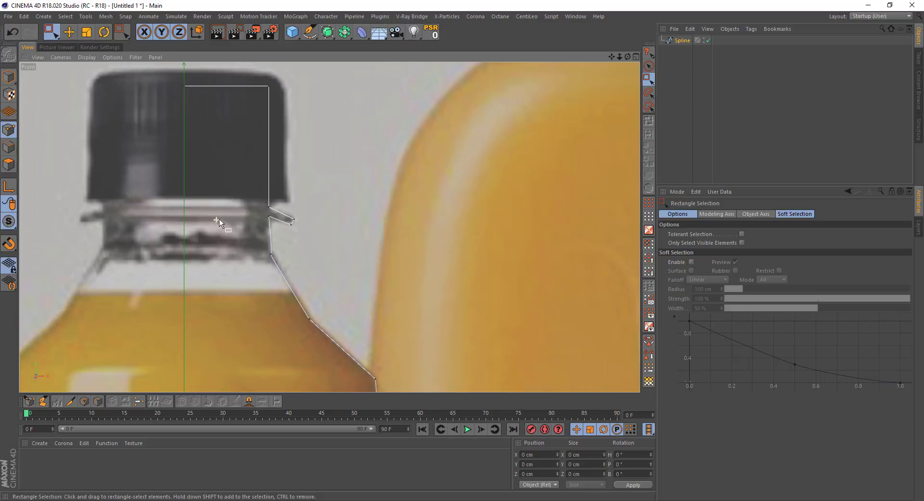
scroll(281, 221, "up", 2)
scroll(175, 173, "up", 2)
scroll(245, 207, "up", 2)
scroll(236, 163, "up", 1)
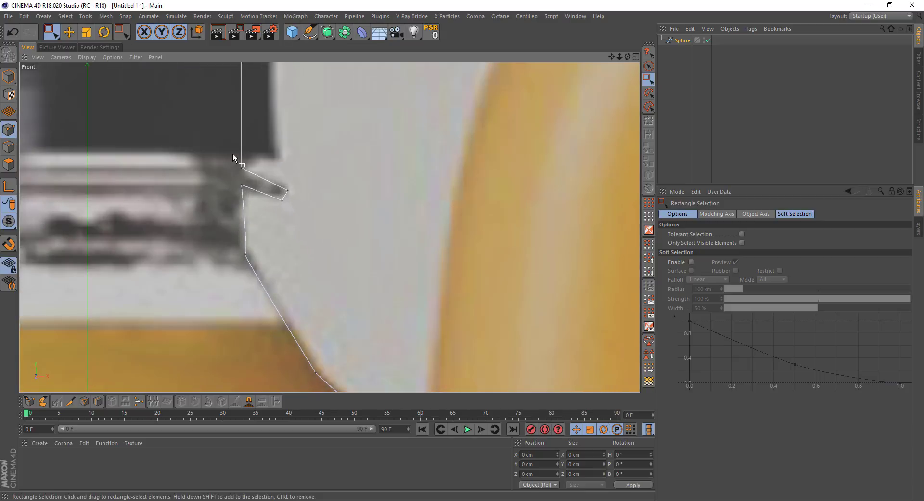
left_click_drag(231, 153, 253, 203)
Step: Chamfer the selected cap corner points of the profile spline into rounded corners
right_click(378, 177)
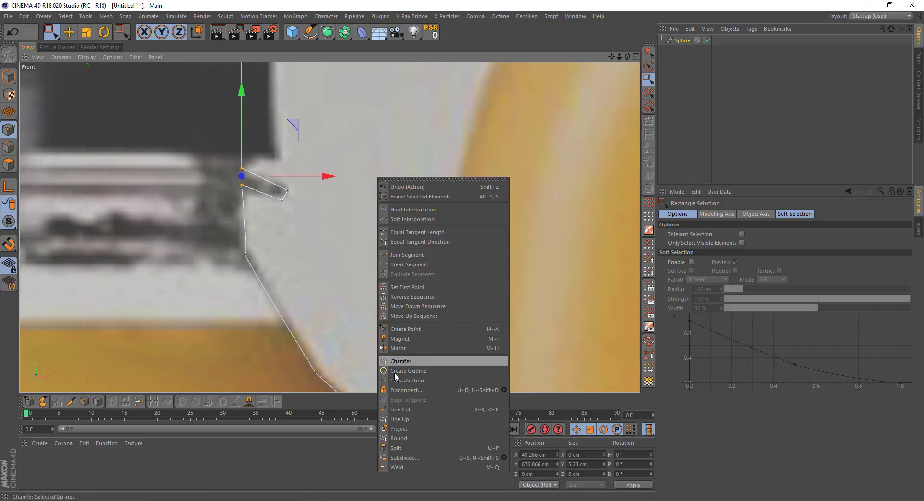
left_click(400, 367)
left_click_drag(318, 276, 264, 222)
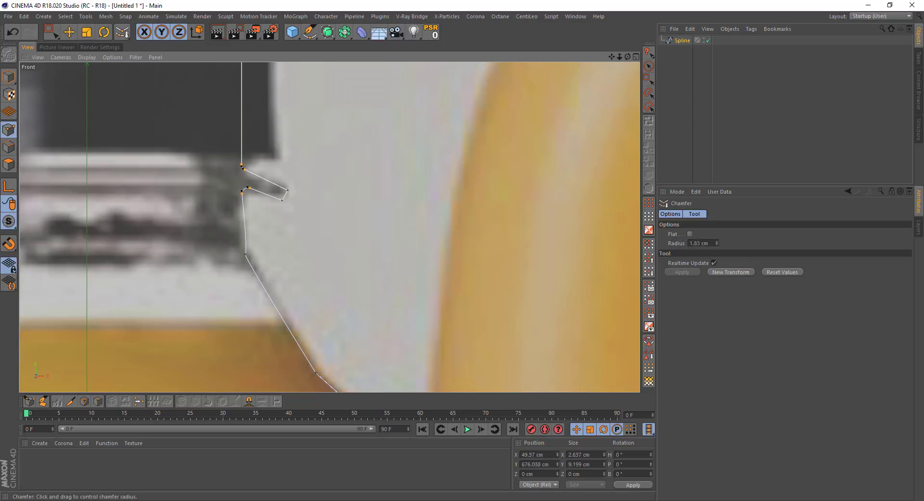
key("space")
Step: Select the two points at the ledge tip and chamfer them
left_click_drag(302, 154, 271, 219)
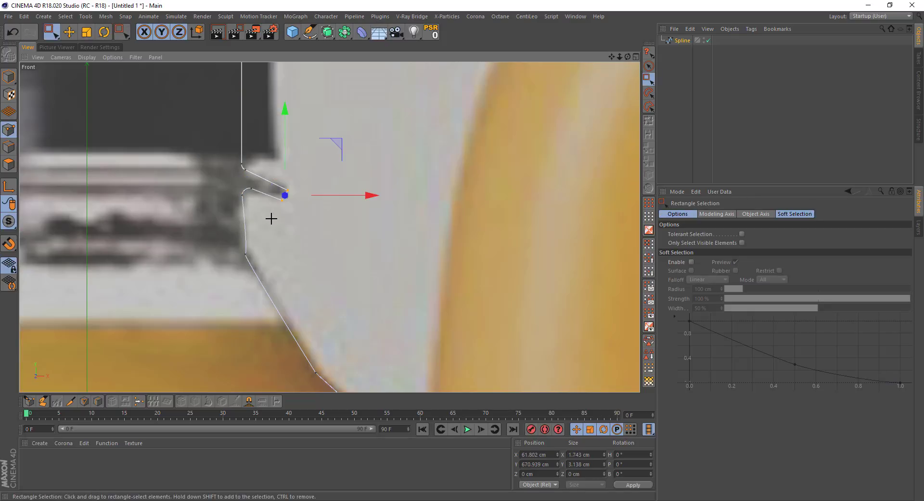
scroll(285, 202, "up", 5)
left_click(274, 204)
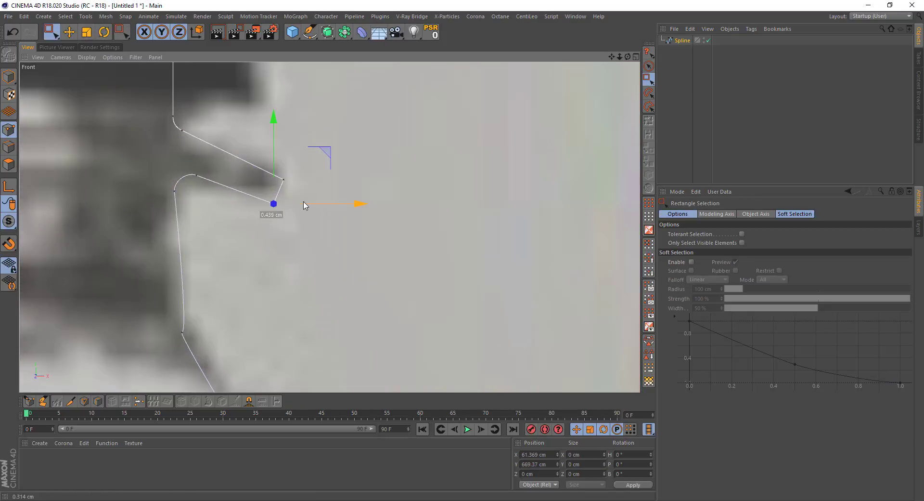
left_click_drag(259, 163, 294, 186, "shift")
right_click(310, 233)
left_click(340, 388)
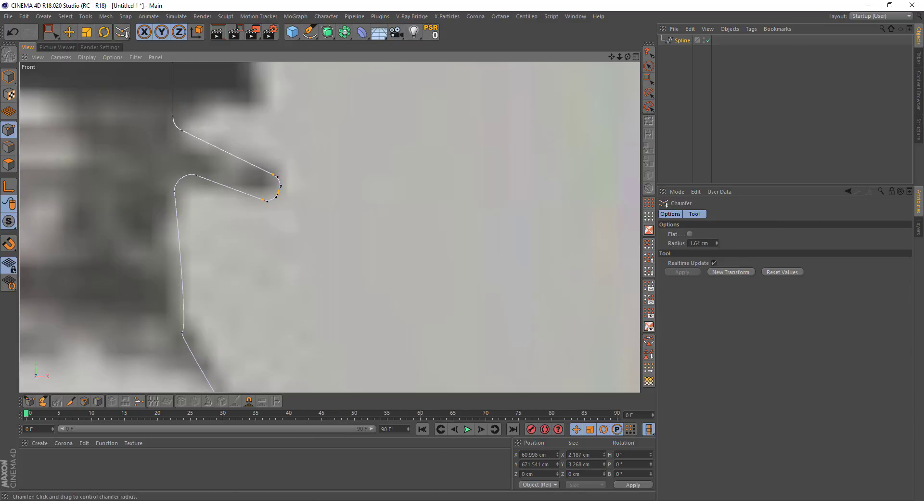
scroll(260, 309, "down", 3)
key("space")
Step: Round the corner point just below the ledge with a chamfer
middle_click_drag(246, 320, 249, 205, "alt")
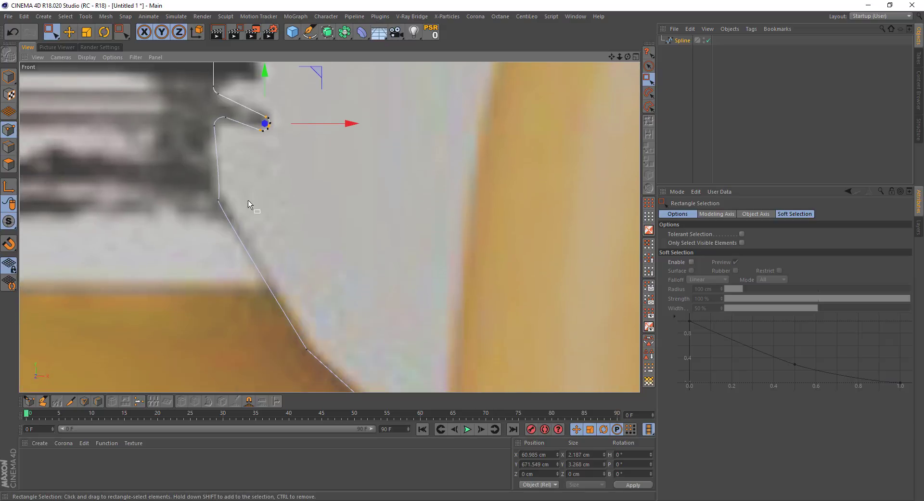
left_click_drag(198, 188, 226, 226)
right_click(309, 235)
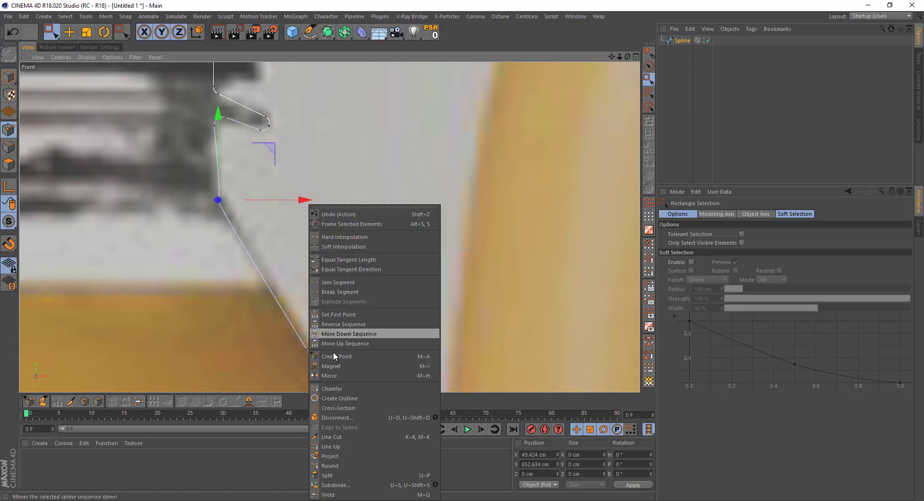
left_click(333, 389)
left_click_drag(219, 200, 241, 200)
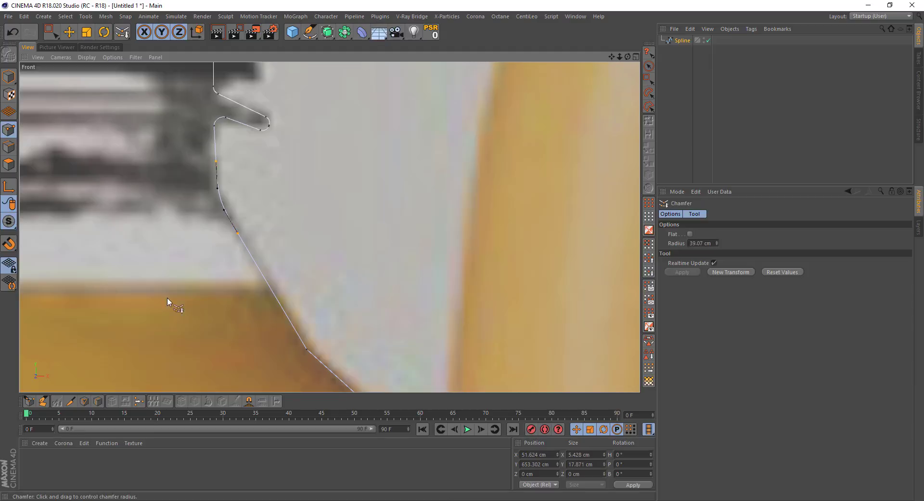
Step: Chamfer the shoulder corner, undoing the oversized first attempt for a smaller radius
middle_click_drag(192, 263, 132, 123, "alt")
key("space")
left_click_drag(220, 183, 291, 232)
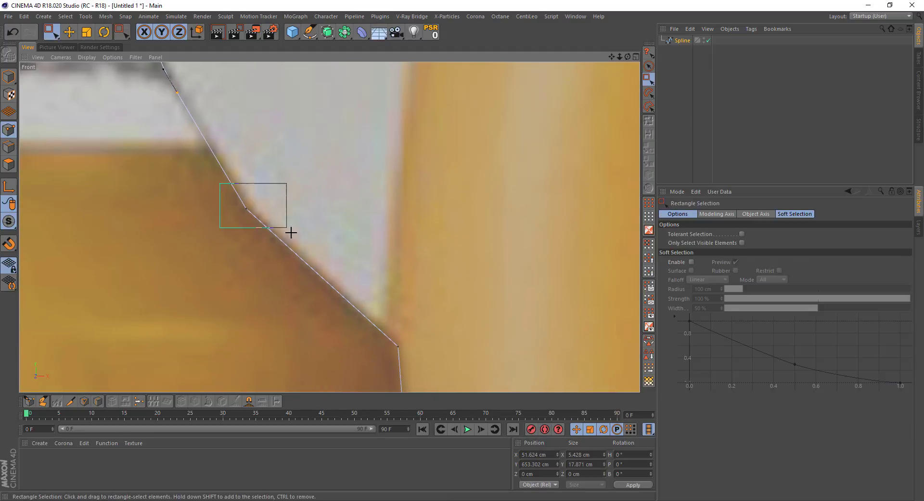
key("space")
mouse_move(248, 208)
left_mouse_down()
mouse_move(305, 208)
mouse_move(262, 224)
left_mouse_up()
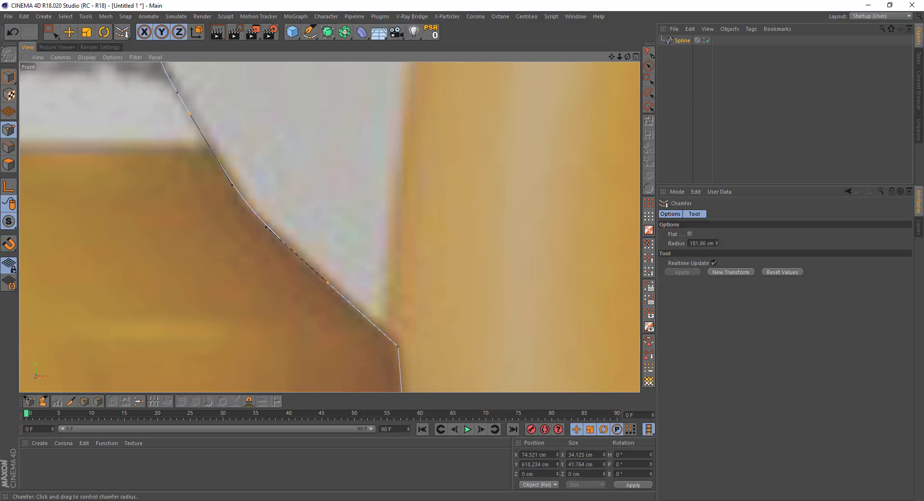
scroll(378, 257, "down", 3)
scroll(234, 213, "up", 3)
scroll(251, 222, "up", 2)
key("space")
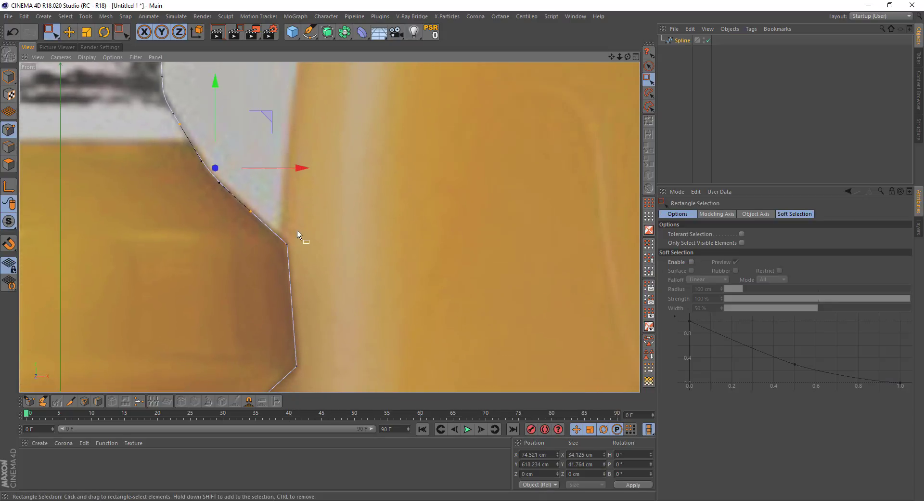
key("ctrl+z")
key("space")
left_click_drag(288, 244, 296, 244)
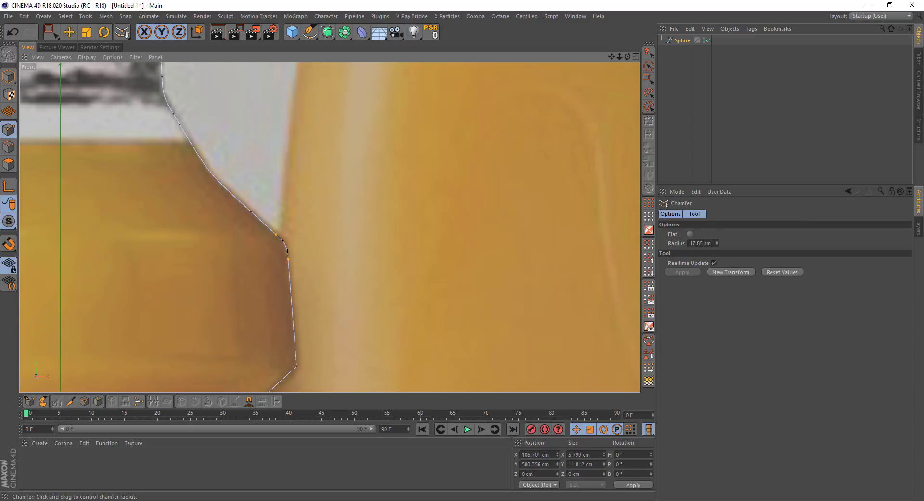
Step: Select the lower shoulder corner point alone and round it with a chamfer
key("space")
left_click(296, 365)
middle_click_drag(277, 286, 180, 198, "alt")
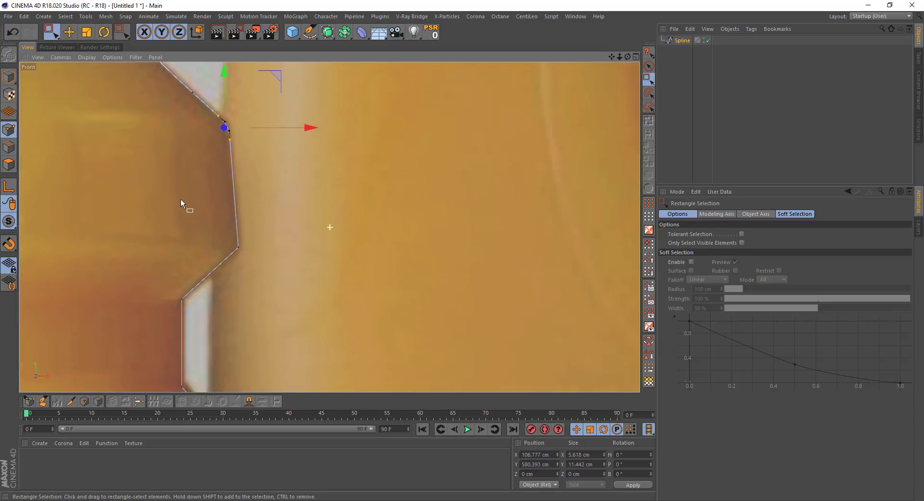
key("space")
left_click_drag(231, 287, 241, 287)
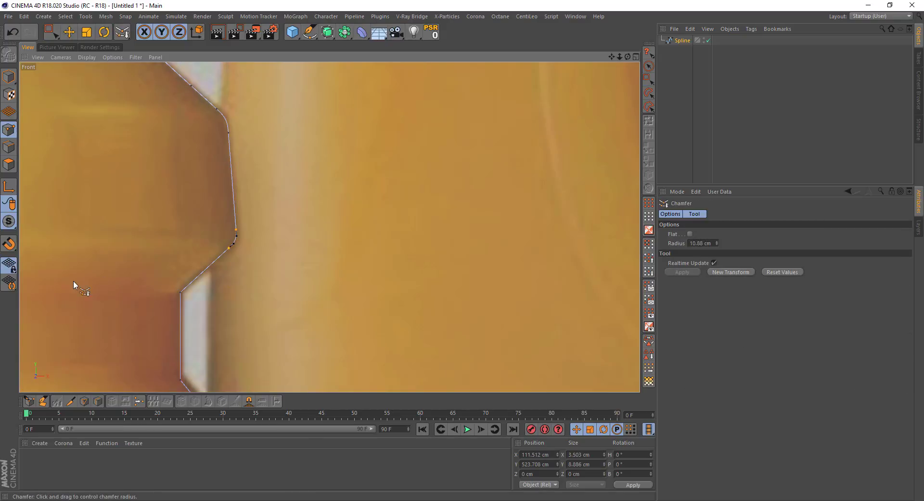
Step: Select the two points of the body notch's vertical edge and chamfer them
middle_click_drag(74, 282, 154, 164, "alt")
key("space")
left_click_drag(233, 164, 263, 291)
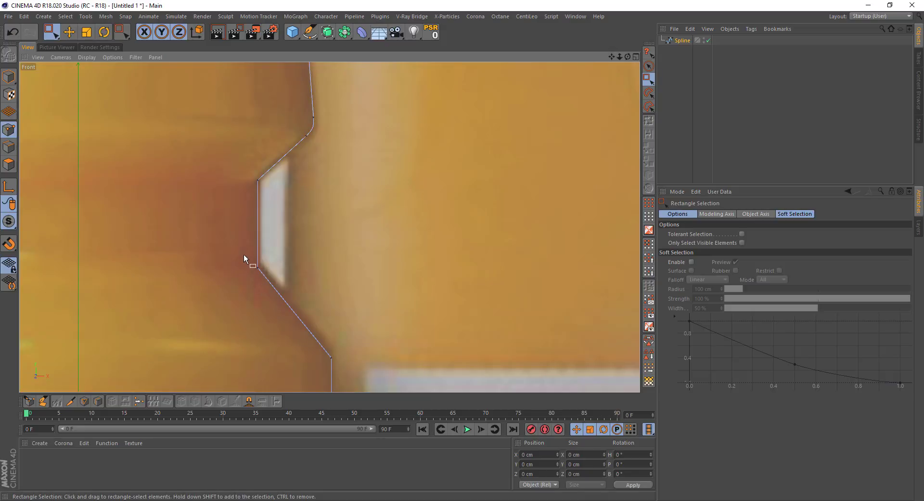
left_click_drag(244, 254, 361, 371)
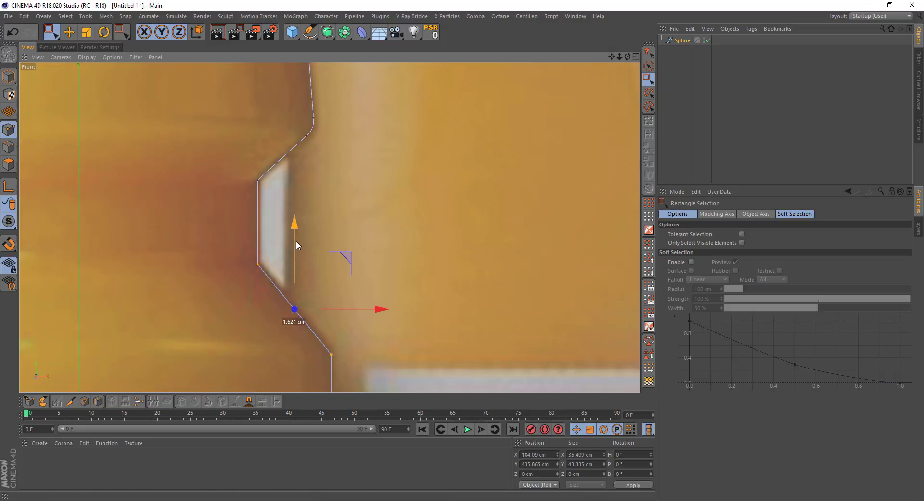
left_click_drag(241, 166, 269, 282)
key("m")
key("s")
left_click_drag(285, 247, 298, 248)
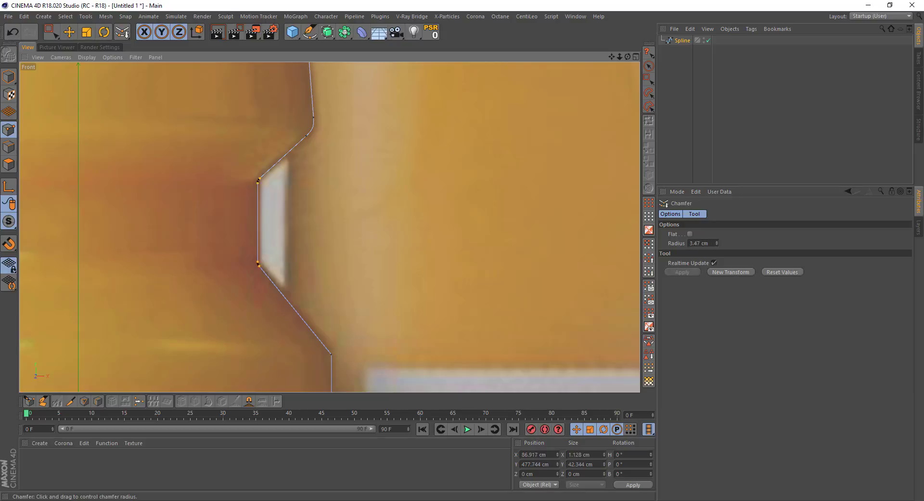
key("space")
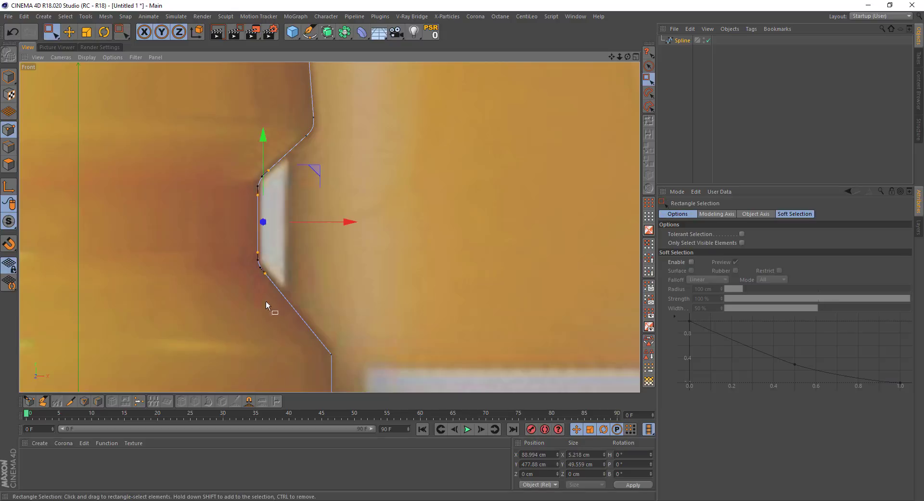
Step: Chamfer the corner above the label and the small notch corners along the label edge
middle_click_drag(265, 302, 172, 152, "alt")
mouse_move(242, 173)
left_mouse_down()
mouse_move(278, 200)
mouse_move(256, 206)
left_mouse_up()
key("space")
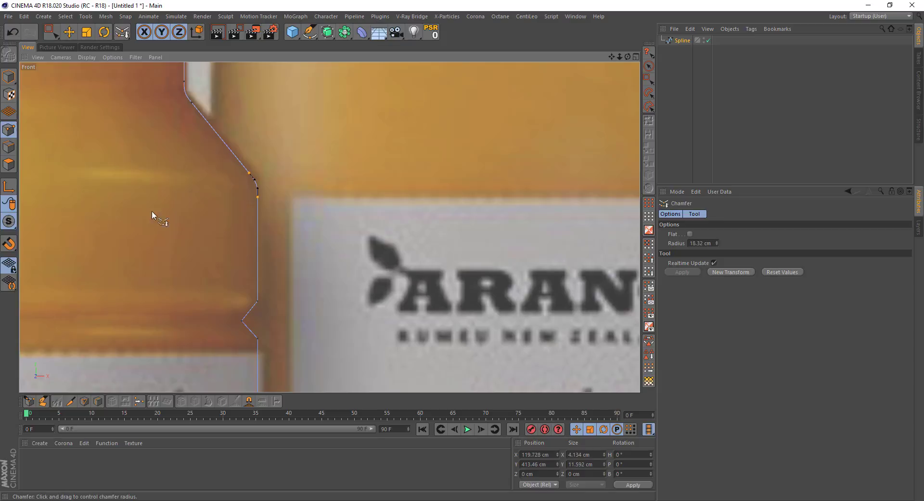
key("space")
scroll(250, 79, "down", 2)
scroll(270, 109, "down", 3)
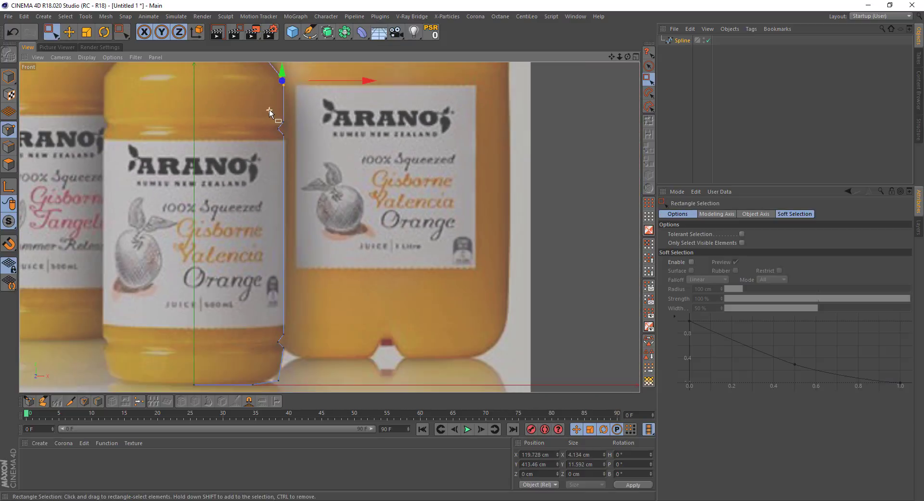
left_click_drag(269, 109, 332, 362)
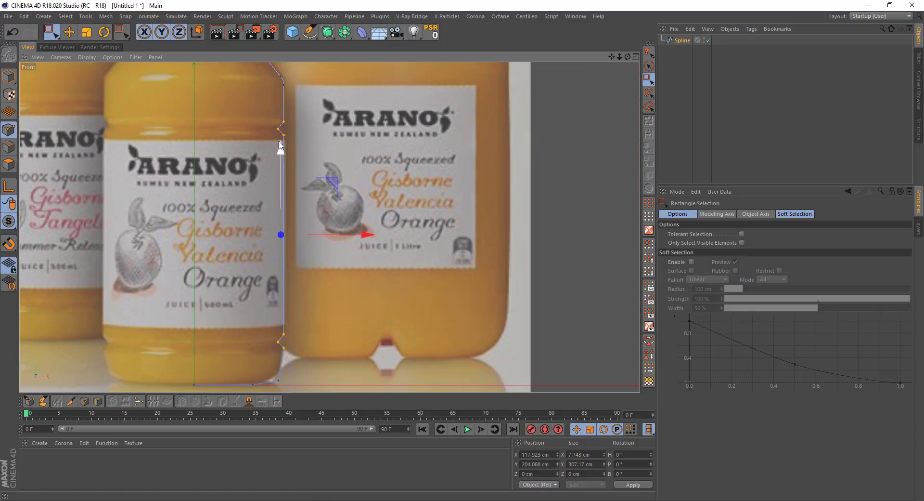
scroll(279, 145, "up", 3)
scroll(239, 171, "up", 3)
key("space")
left_click_drag(210, 178, 236, 178)
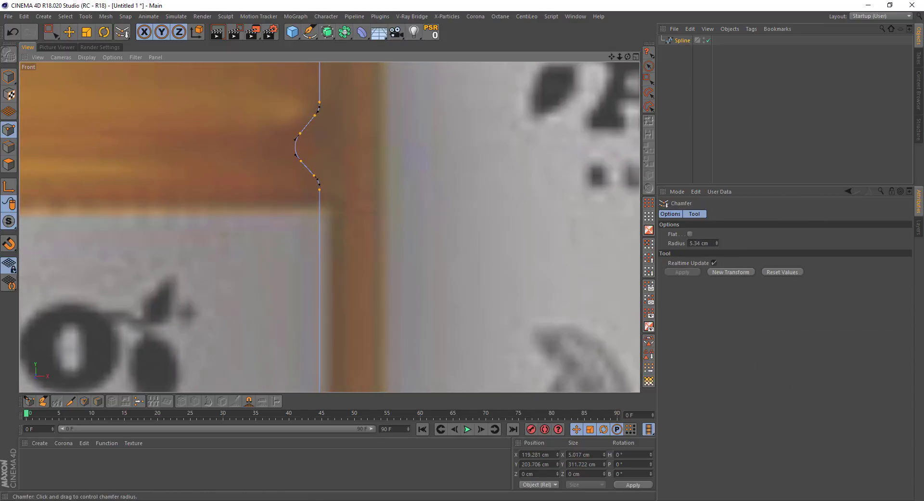
key("space")
Step: Round the bottom notch corner with a chamfer
scroll(226, 192, "down", 3)
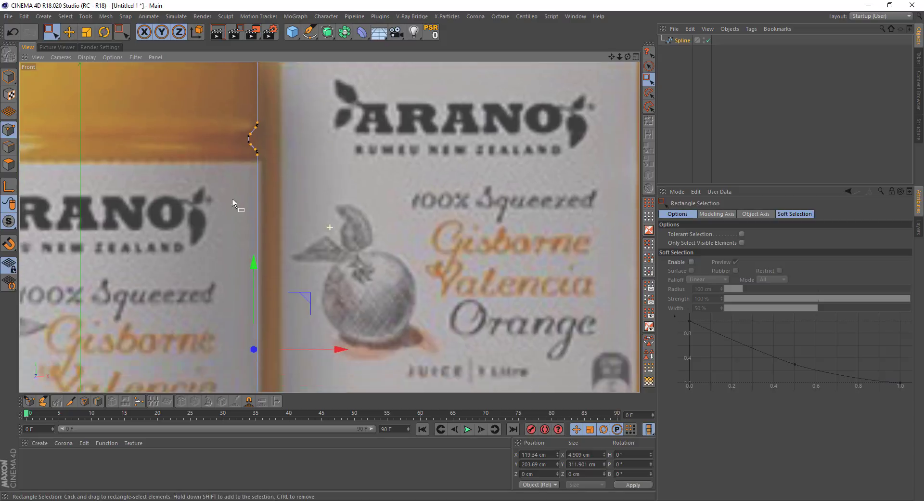
scroll(330, 226, "up", 2)
scroll(330, 226, "down", 2)
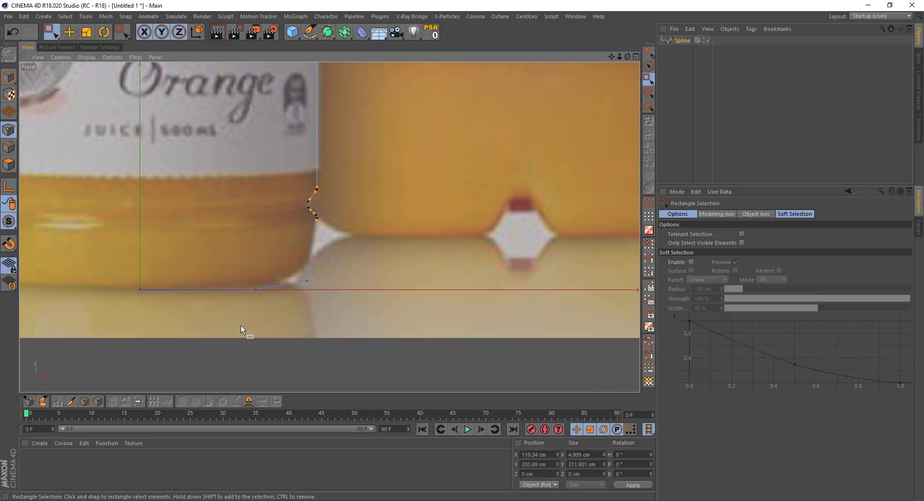
scroll(291, 262, "up", 4)
key("space")
left_click_drag(305, 270, 316, 241)
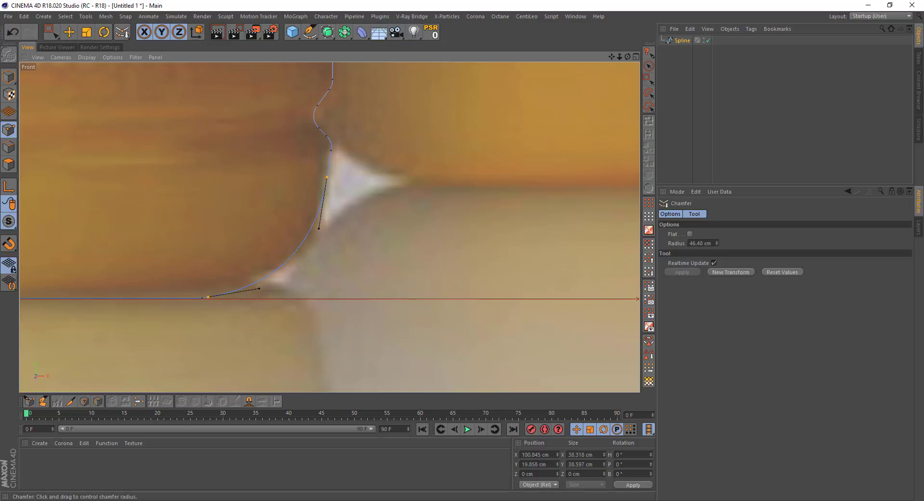
Step: Undo the bottom corner chamfer, redo it at 24.91 cm, then box-select that corner point
scroll(225, 285, "up", 3)
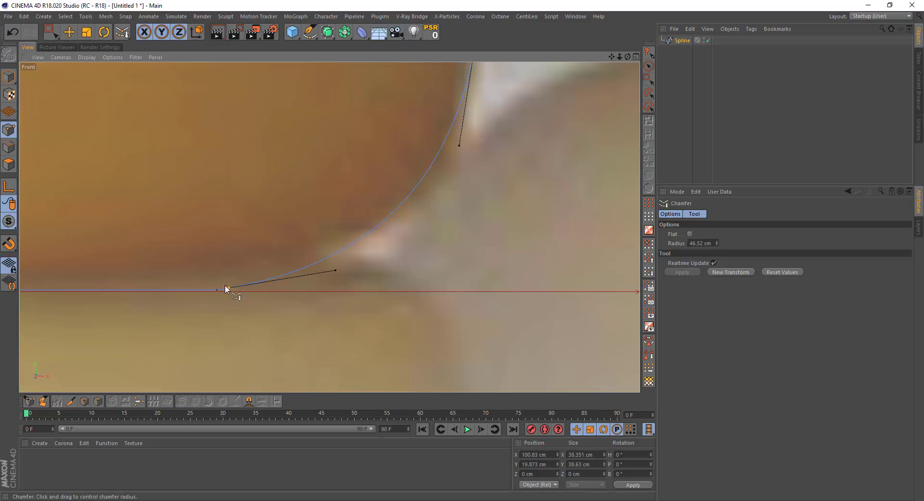
scroll(224, 284, "down", 3)
scroll(334, 271, "down", 2)
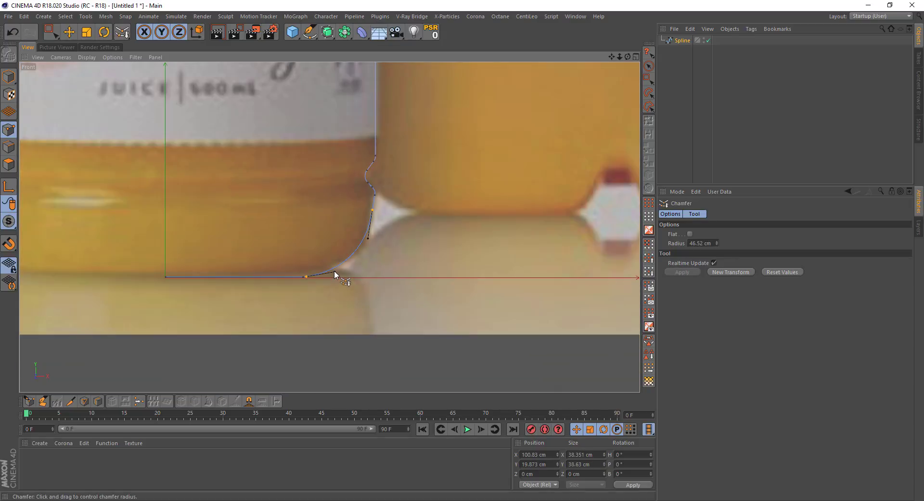
key("space")
key("ctrl+z")
key("space")
left_click_drag(308, 315, 314, 299)
key("space")
left_click_drag(308, 269, 273, 301)
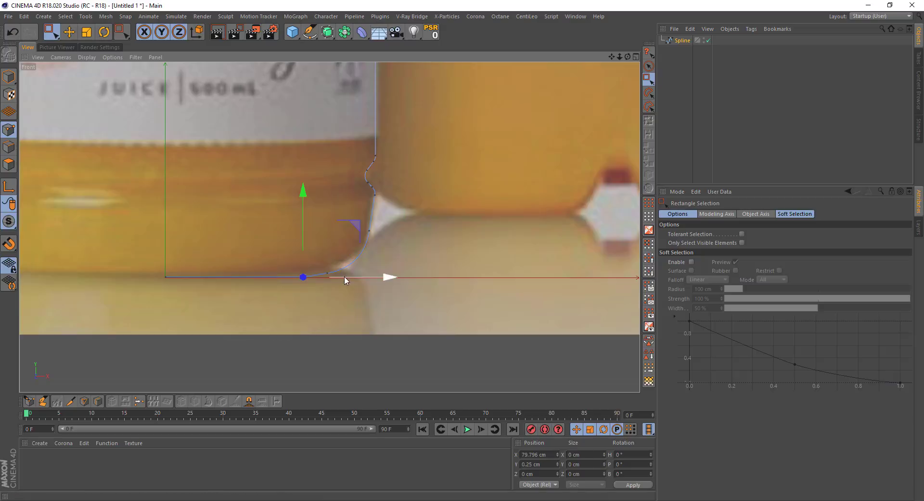
scroll(318, 286, "down", 1)
scroll(301, 285, "down", 3)
Step: Add a Lathe generator and place the profile Spline inside it to form the bottle
scroll(192, 305, "down", 3)
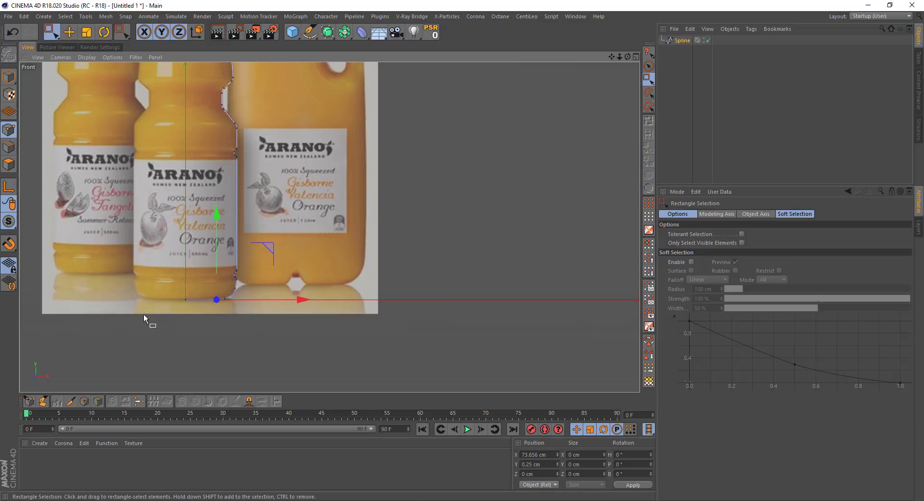
scroll(144, 319, "down", 2)
middle_click_drag(296, 368, 268, 381, "alt")
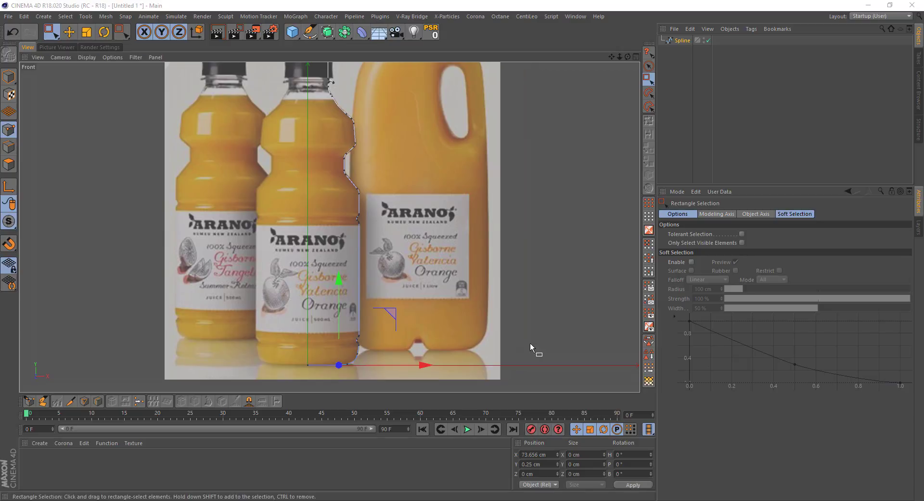
middle_click(443, 294)
middle_click(233, 161)
mouse_move(297, 195)
left_mouse_down("alt")
mouse_move(351, 239)
mouse_move(340, 303)
mouse_move(343, 254)
mouse_move(321, 241)
mouse_move(339, 233)
left_mouse_up("alt")
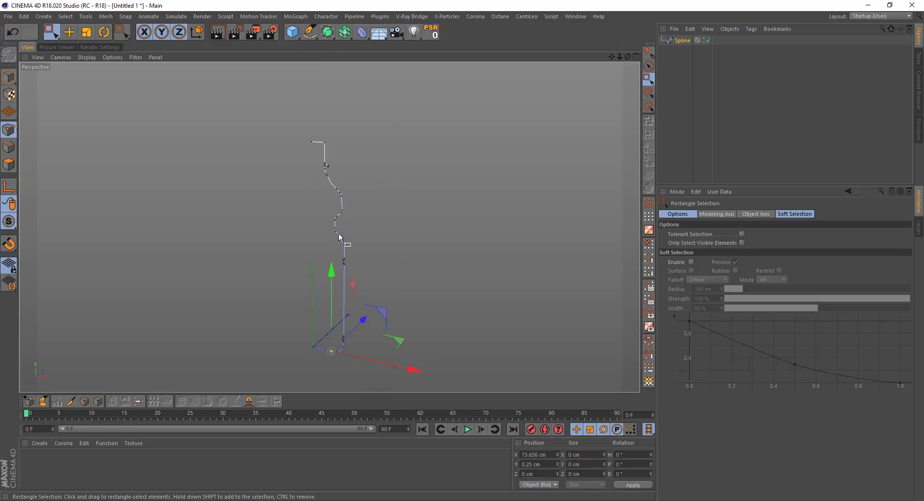
left_click_drag(327, 32, 343, 61)
left_click(348, 69)
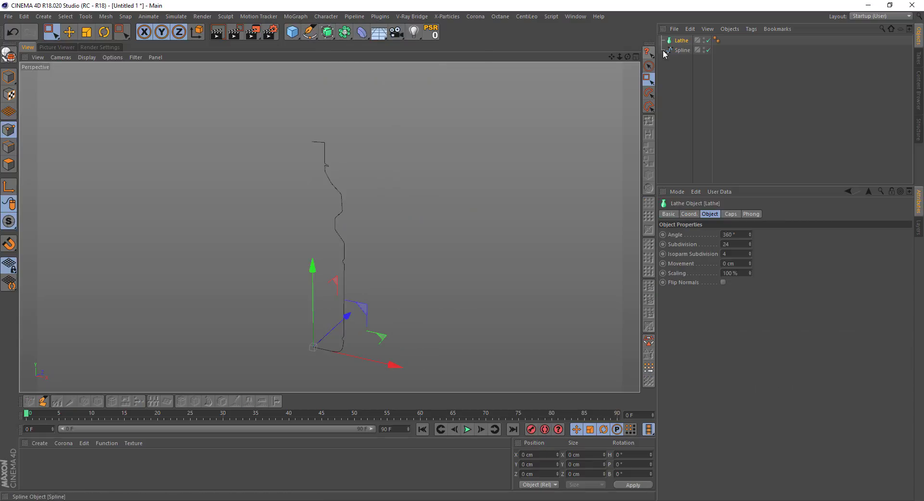
left_click_drag(686, 50, 679, 42)
left_click(673, 73)
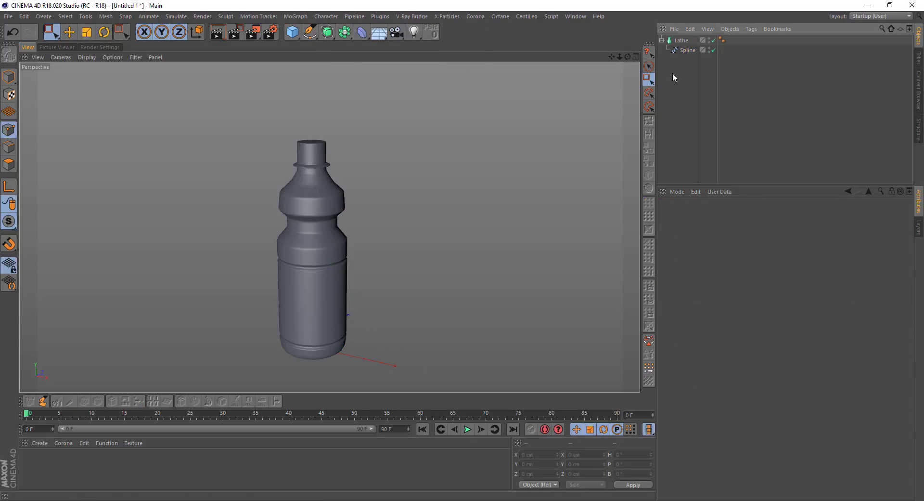
Step: Display the lathed bottle with solid grey shading in the front view
middle_click(500, 129)
middle_click(437, 256)
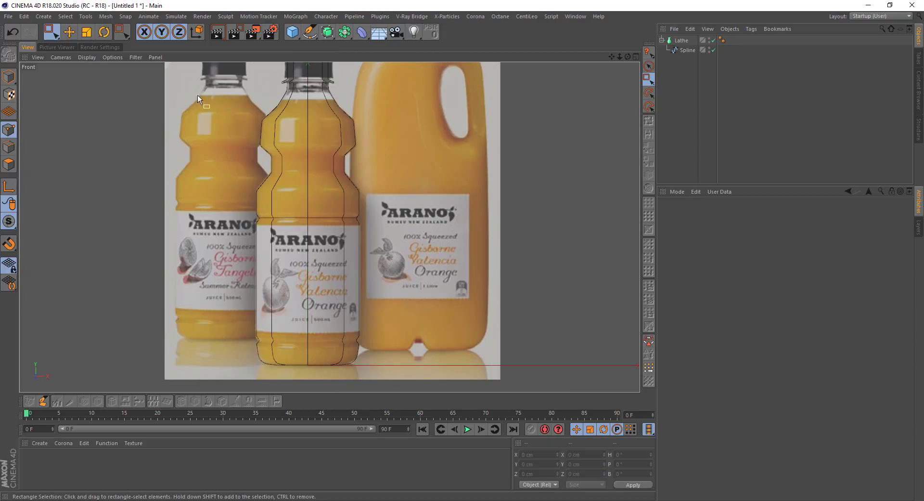
left_click(87, 57)
left_click(91, 71)
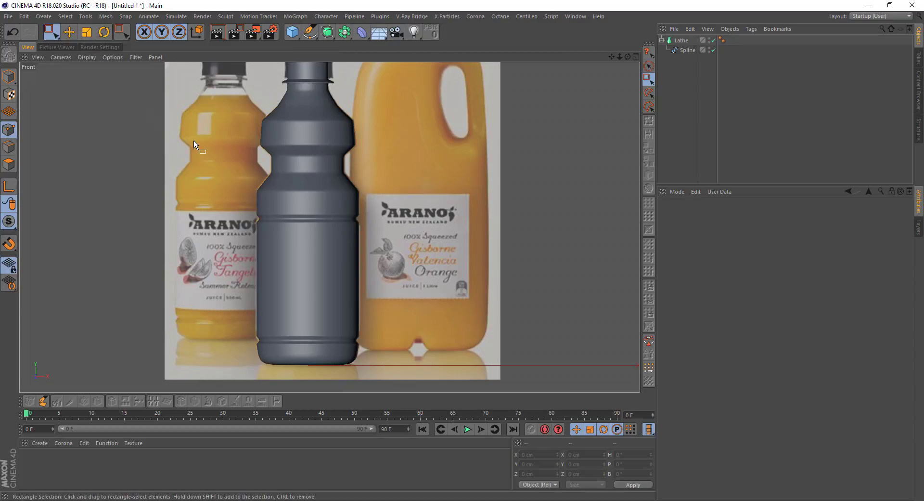
middle_click_drag(193, 140, 233, 169, "alt")
middle_click(232, 162)
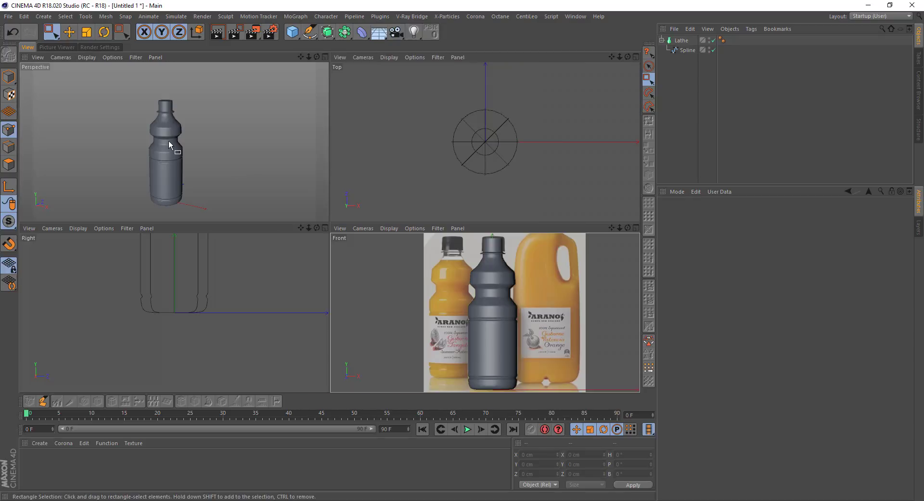
middle_click(170, 143)
scroll(261, 245, "up", 3)
scroll(289, 270, "up", 3)
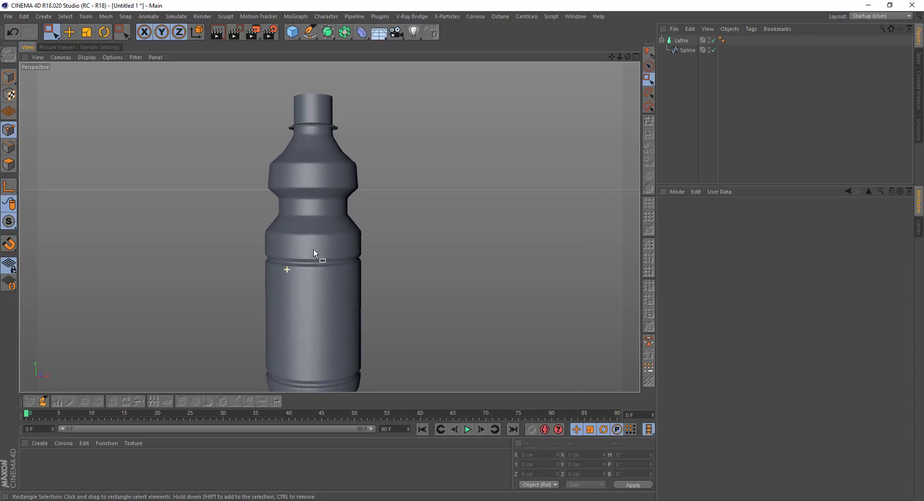
left_click_drag(314, 250, 311, 259, "alt")
Step: Duplicate the Lathe as Lathe.1 and switch the front view to Hidden Line display
left_click(662, 40)
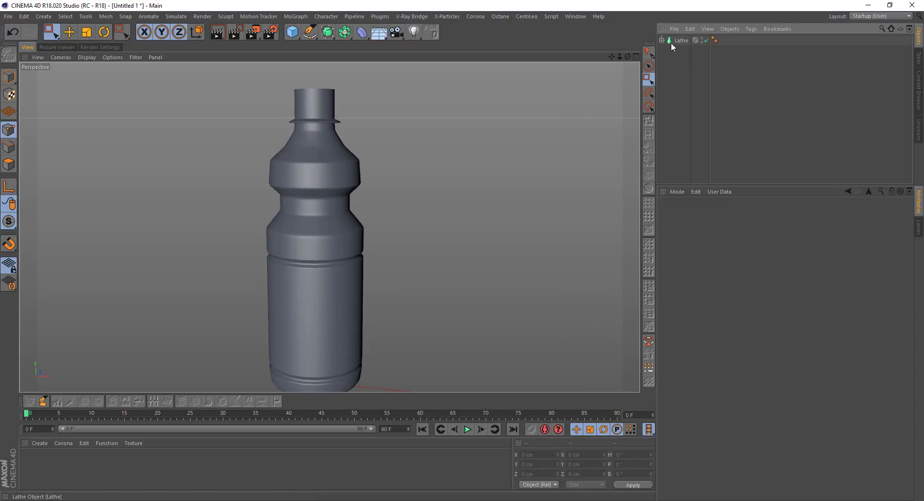
left_click_drag(679, 54, 669, 45, "ctrl")
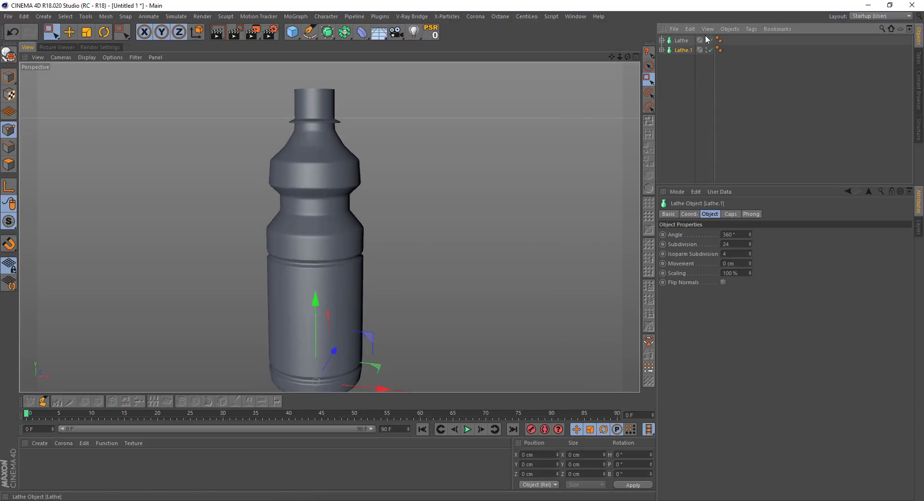
middle_click(443, 154)
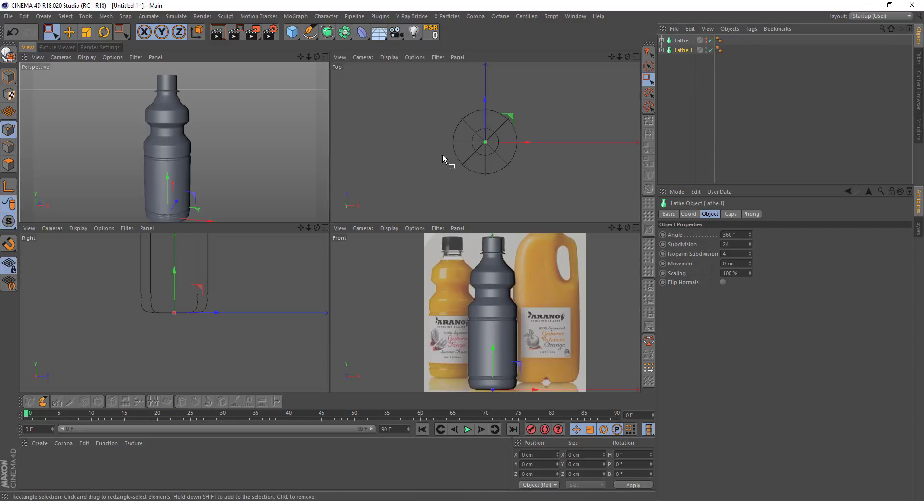
middle_click(427, 263)
left_click(86, 58)
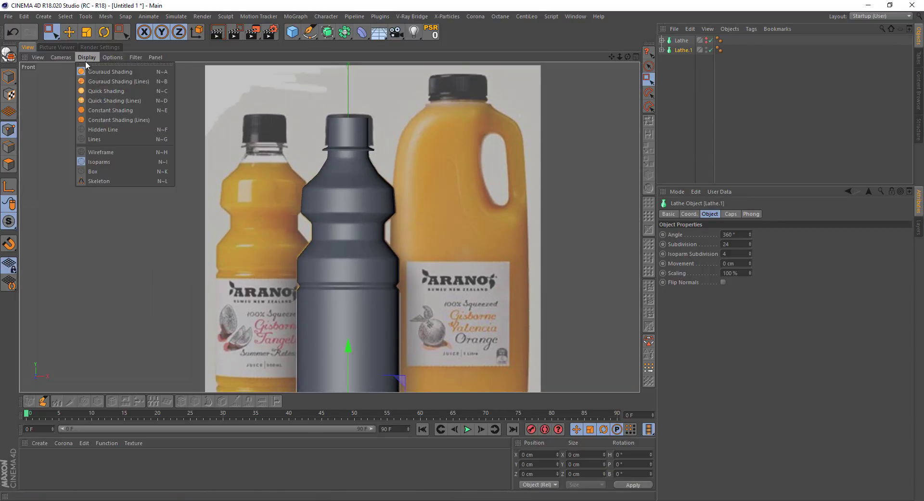
left_click(94, 130)
scroll(347, 120, "up", 3)
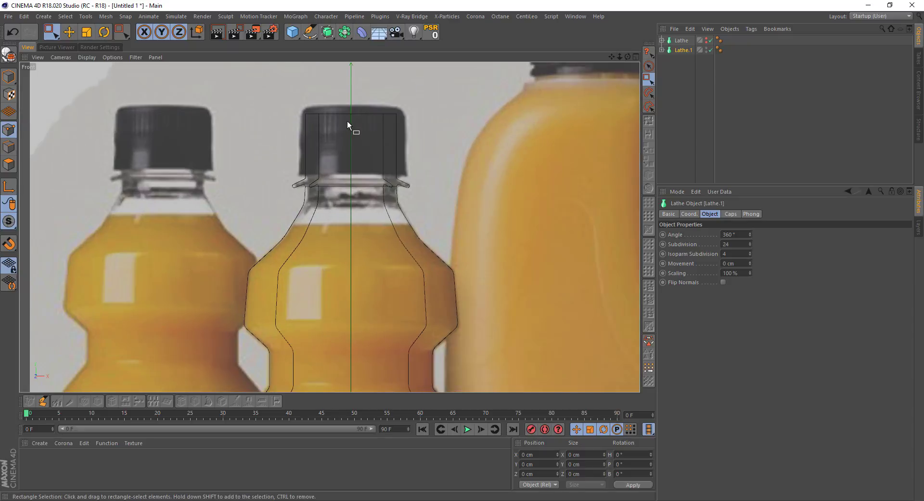
scroll(318, 130, "up", 2)
left_click(293, 32)
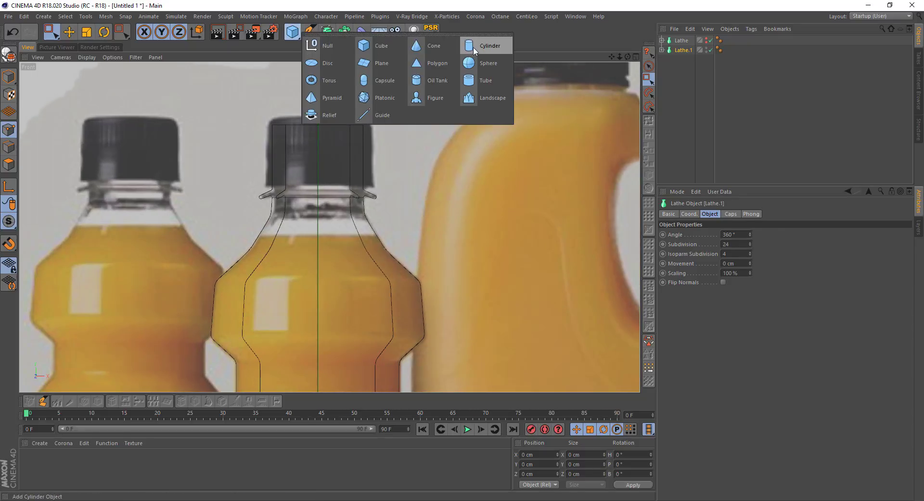
Step: Add a Cylinder and raise it to sit over the reference bottle's cap
left_click(487, 46)
left_click(695, 215)
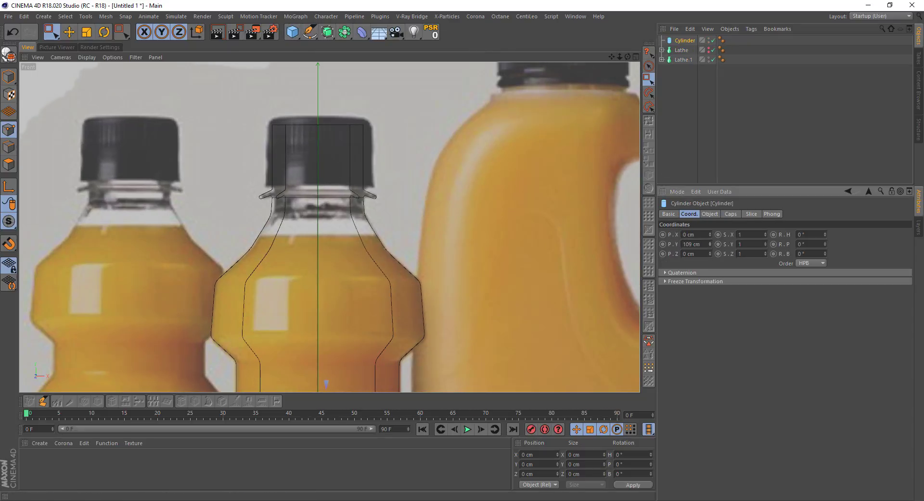
left_click_drag(316, 231, 316, 112)
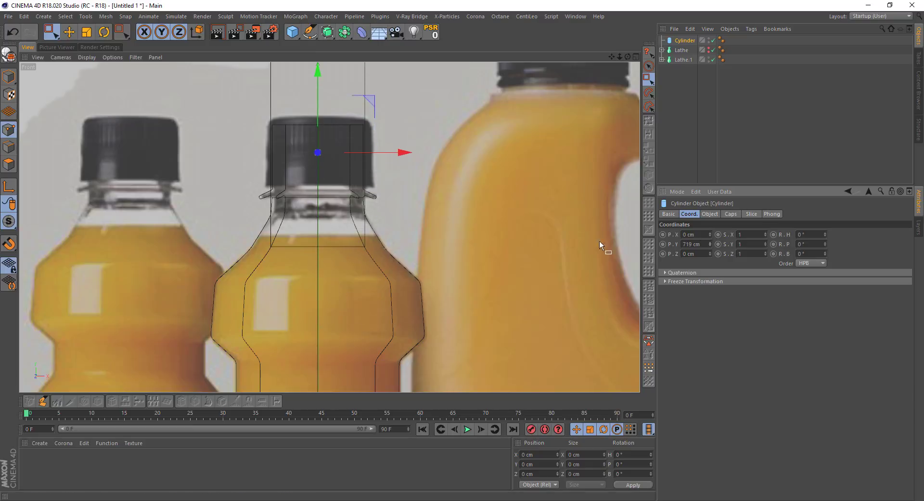
mouse_move(325, 231)
middle_mouse_down("alt")
mouse_move(291, 289)
mouse_move(304, 298)
middle_mouse_up("alt")
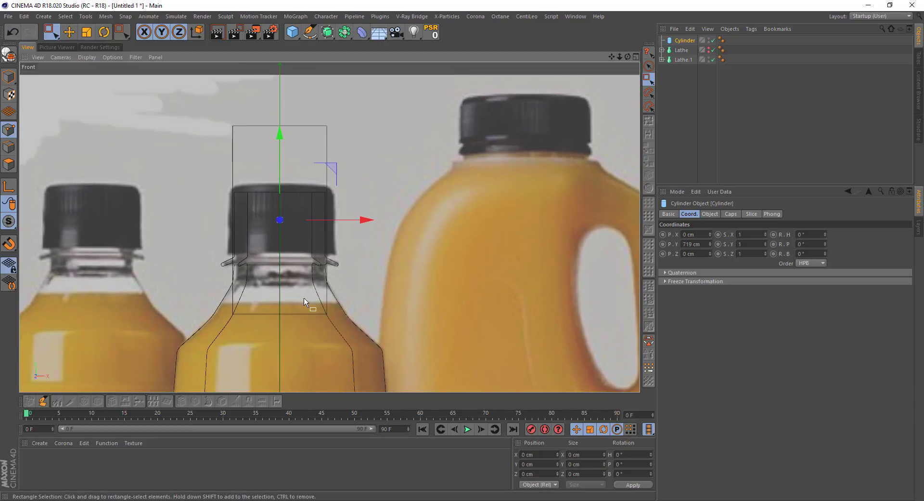
left_click(9, 77)
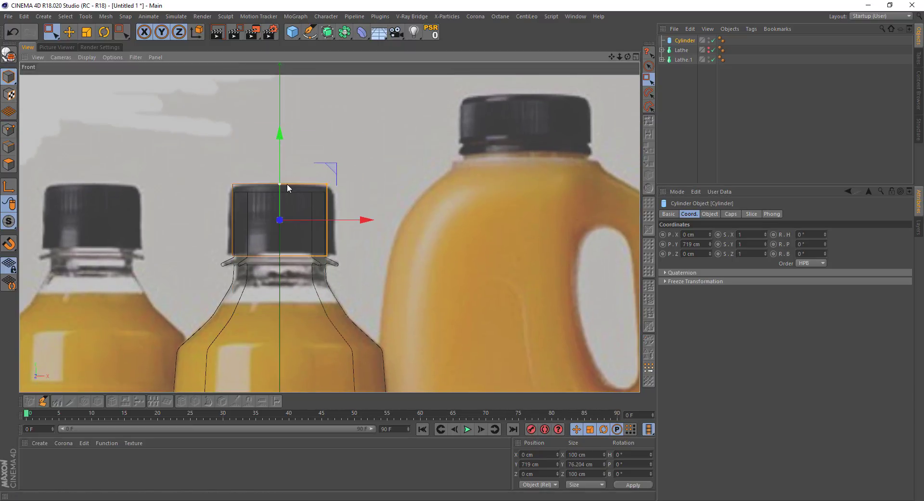
scroll(282, 186, "up", 4)
left_click_drag(278, 173, 278, 168)
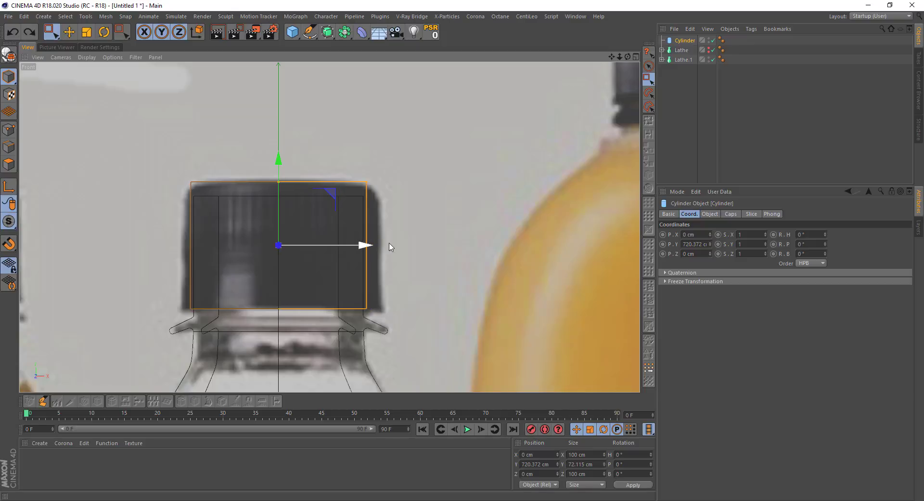
Step: Align the cylinder with the cap and give it radius 55 cm, height 73.115 cm and 120 rotation segments
left_click(709, 214)
scroll(730, 245, "up", 3)
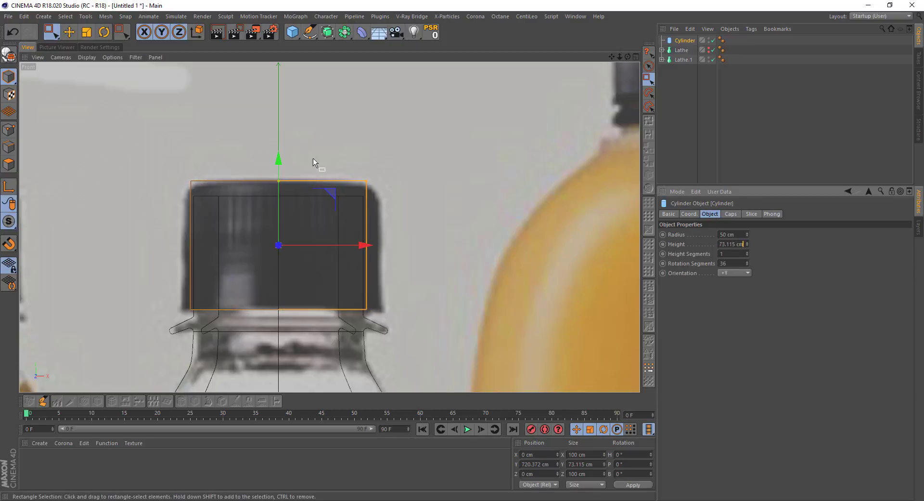
left_click_drag(279, 159, 286, 161)
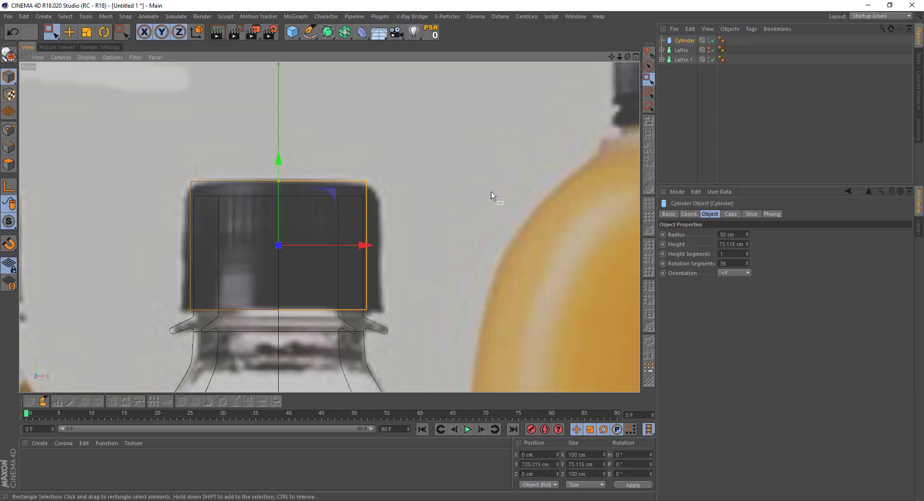
scroll(740, 235, "up", 5)
type("55")
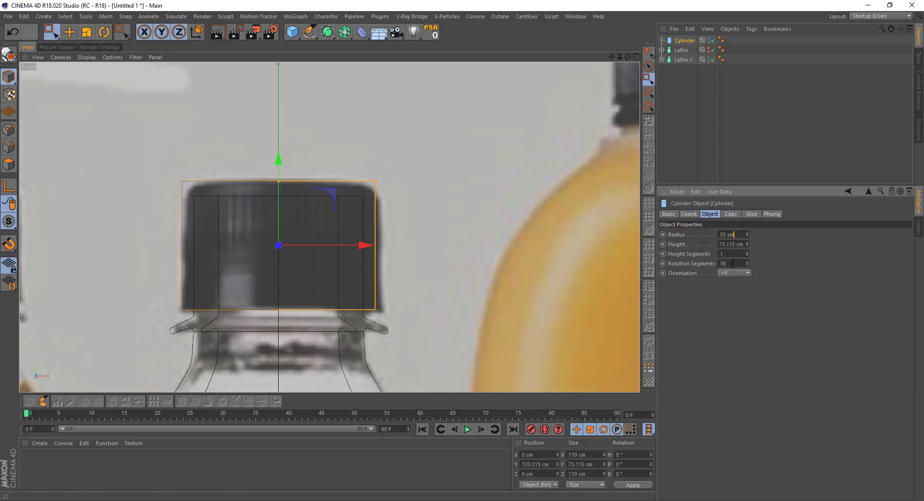
type("120")
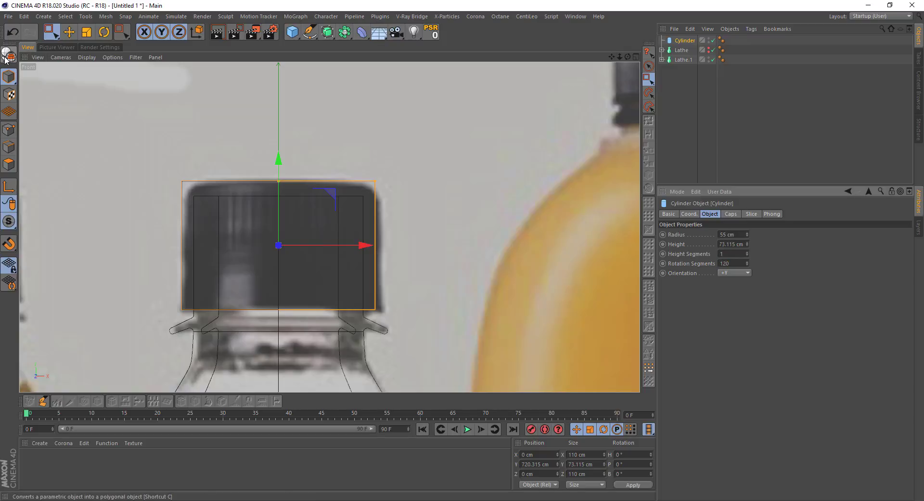
type("c")
Step: Select all of the cap cylinder's points, apply a mesh command, then deselect the points
left_click(9, 130)
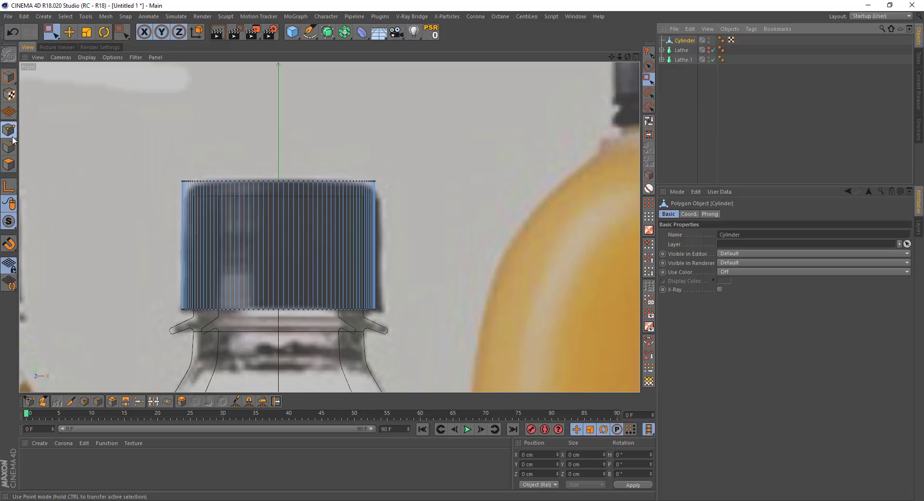
left_click_drag(104, 153, 490, 343)
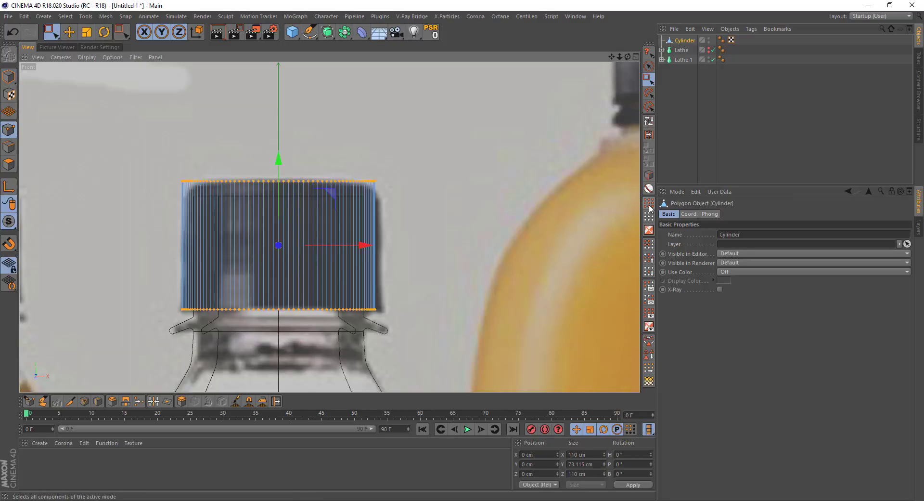
right_click(496, 204)
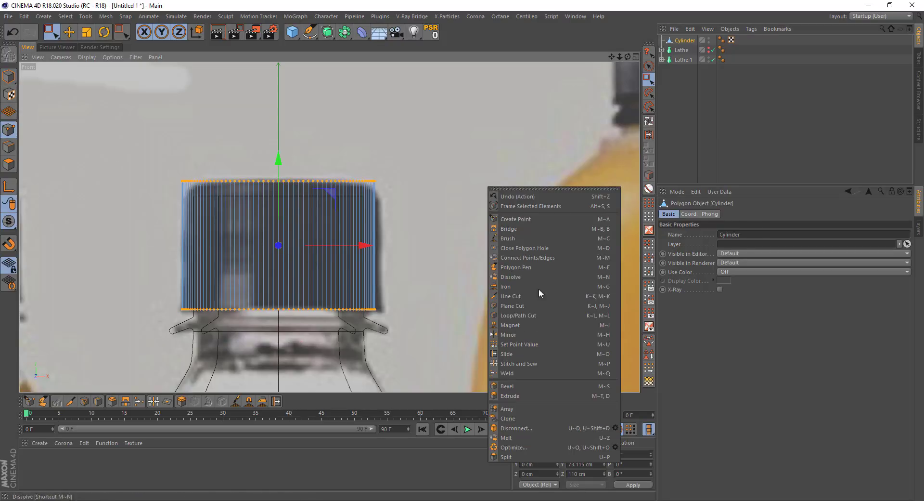
left_click(527, 445)
left_click(433, 261)
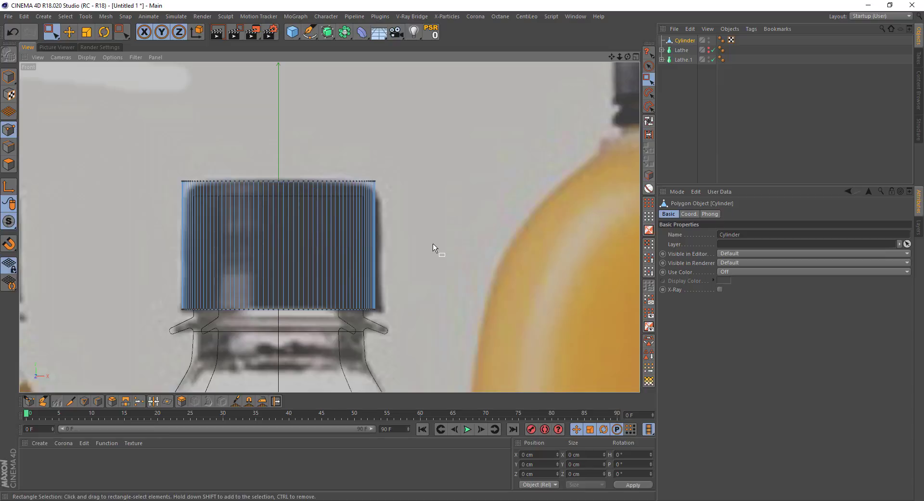
Step: Cut two horizontal edge loops into the cap cylinder with Loop/Path Cut, one near the bottom and one near the top
key("k")
key("l")
scroll(376, 303, "up", 3)
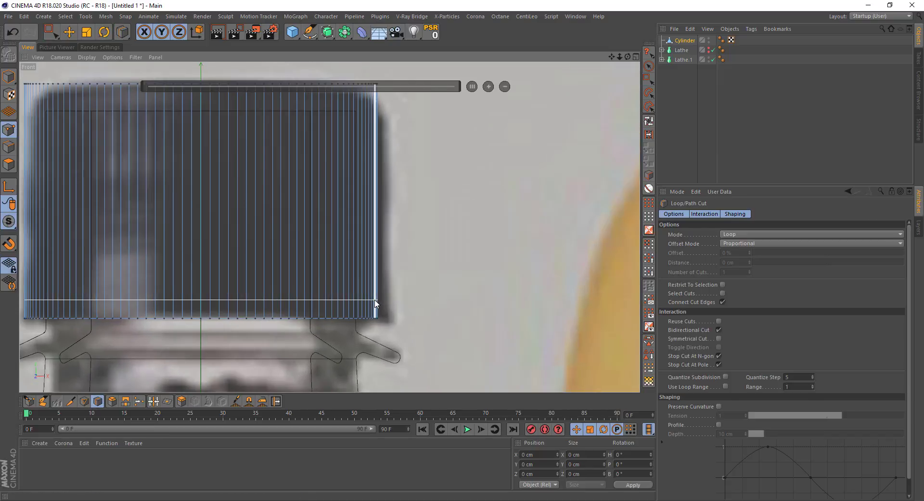
left_click(376, 302)
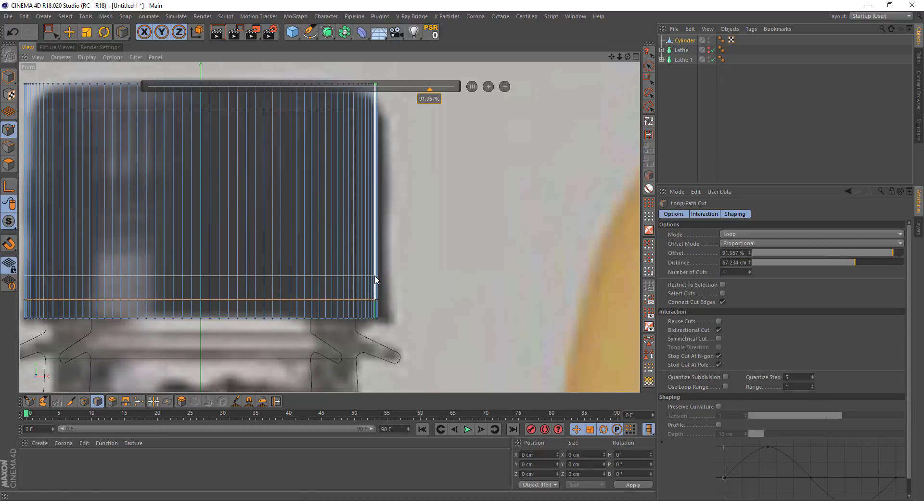
left_click(378, 251)
middle_click_drag(387, 173, 400, 236, "alt")
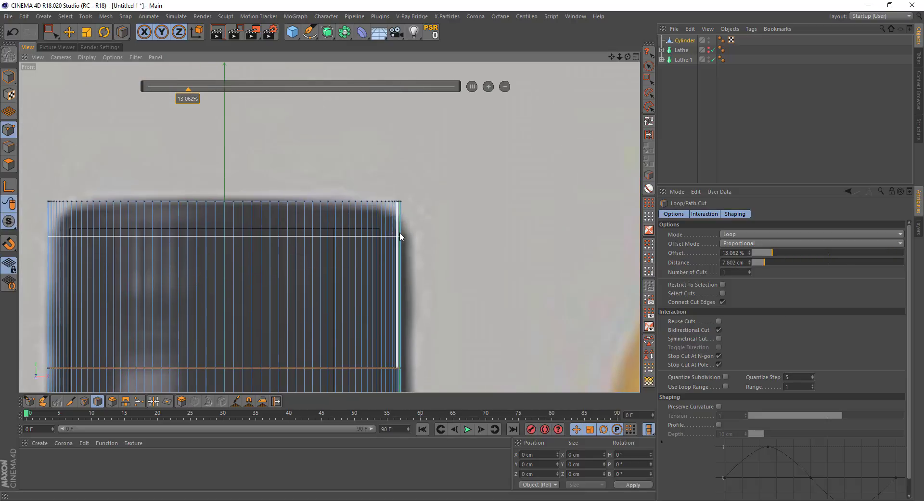
left_click(400, 235)
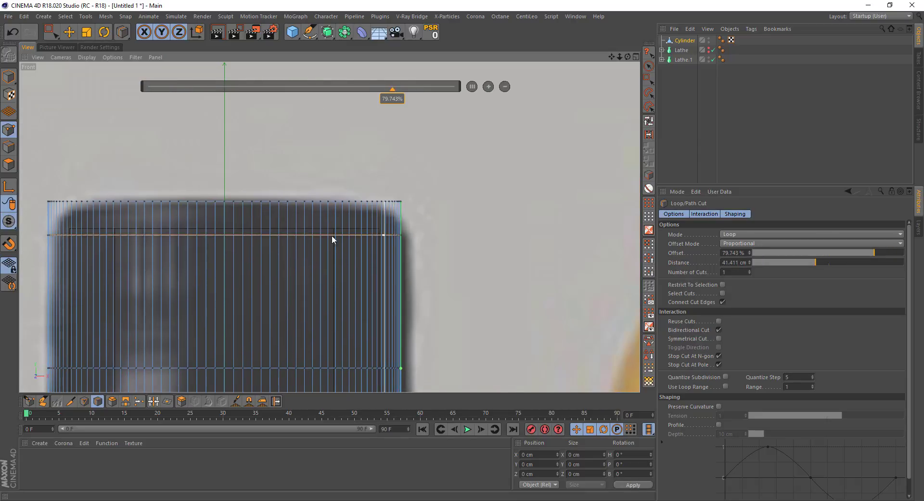
Step: Frame the cap in the Perspective view and switch to Edges mode with Loop Selection
key("F1")
key("s")
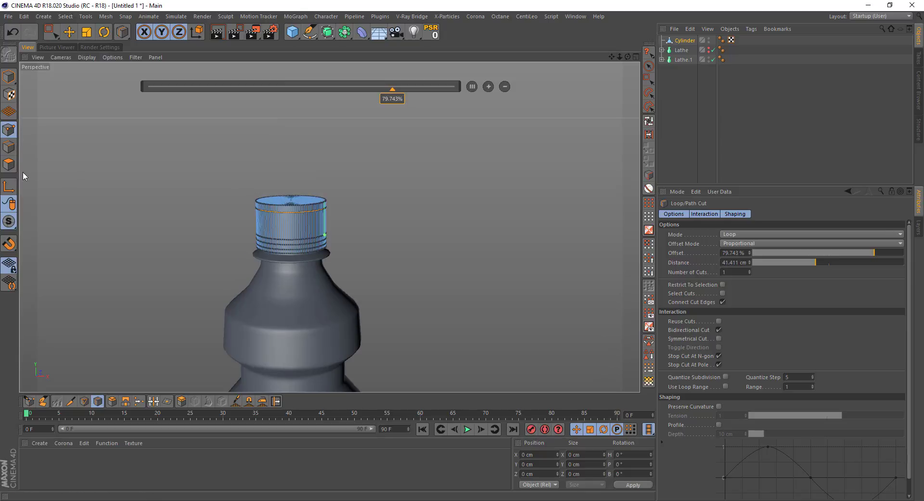
left_click(9, 147)
scroll(299, 206, "up", 3)
scroll(299, 206, "up", 3)
scroll(299, 206, "up", 3)
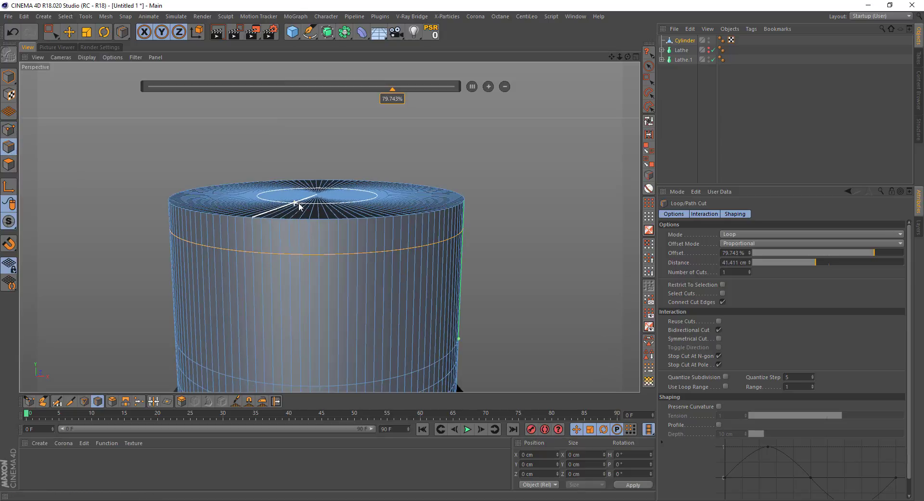
left_click(649, 120)
Step: Select the edge loop around the cap's top rim and start bevelling it
left_click(410, 215)
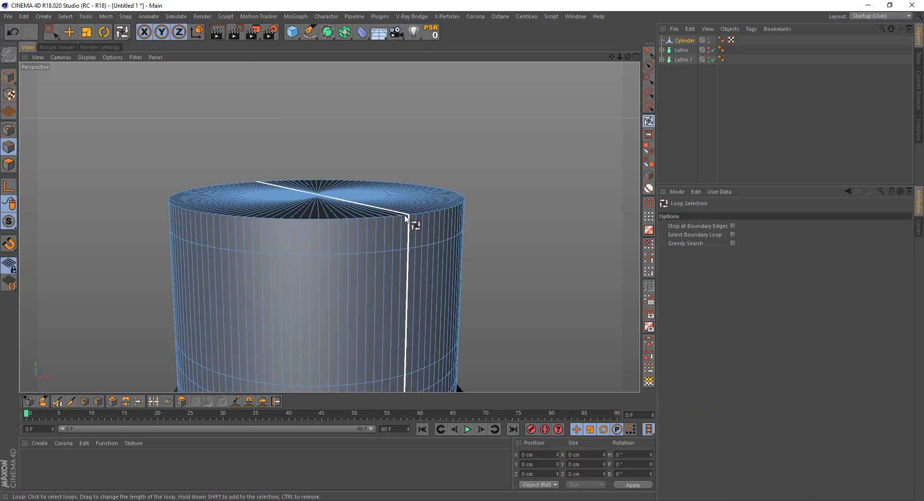
key("F5")
key("F4")
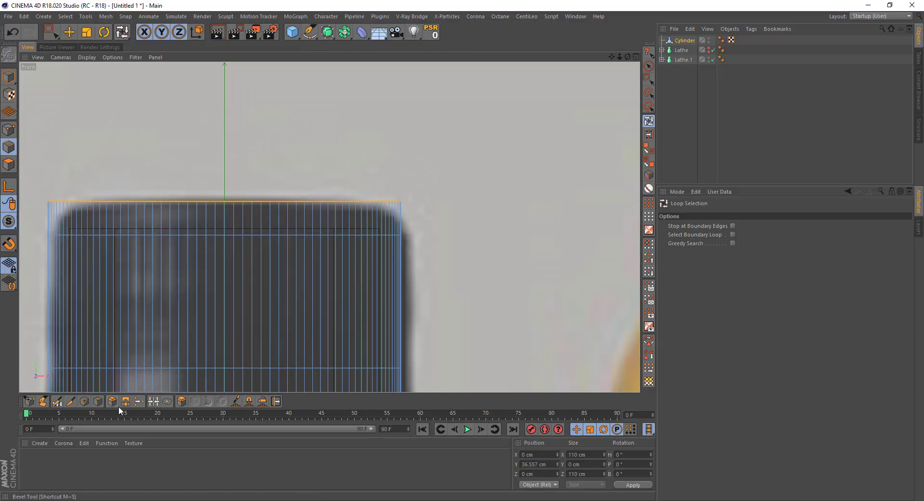
left_click(112, 401)
left_click_drag(155, 360, 135, 360)
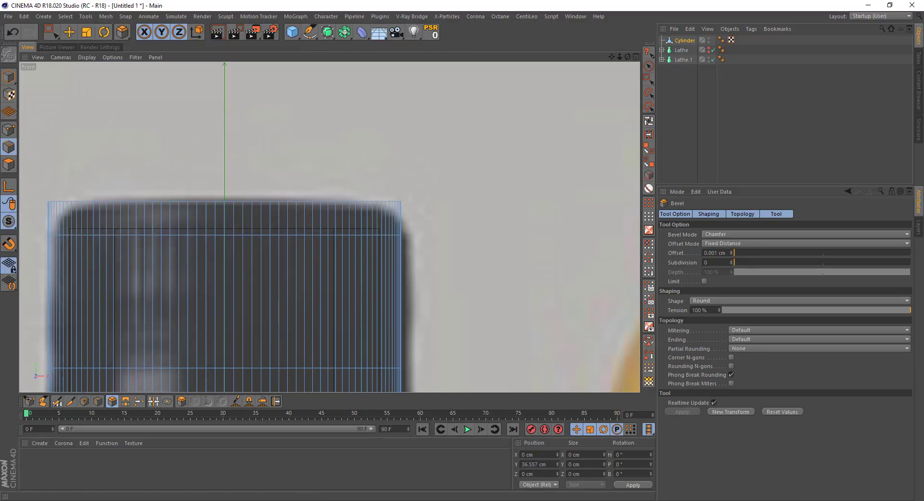
key("F5")
key("F1")
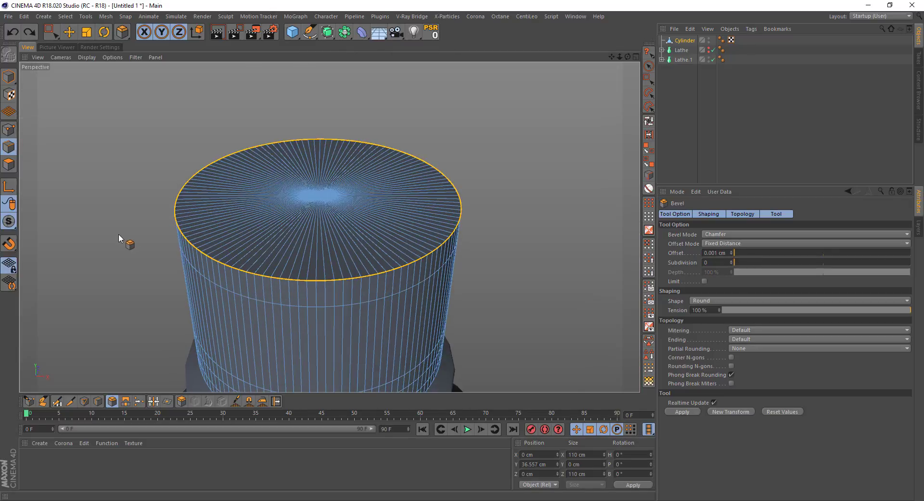
left_click_drag(119, 238, 122, 239)
Step: Set the rim bevel offset to 6.7 cm with 6 subdivisions for a rounded edge
key("F5")
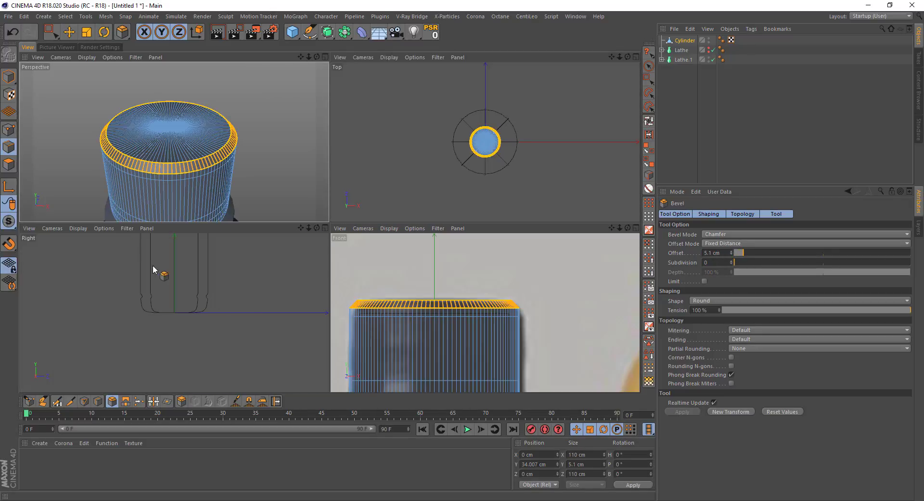
key("F4")
left_click_drag(452, 275, 482, 276)
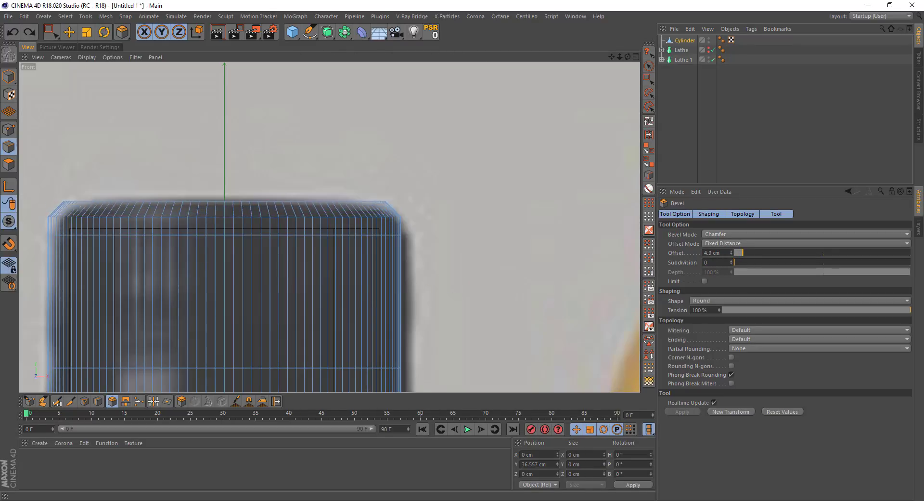
double_click(715, 262)
type("5")
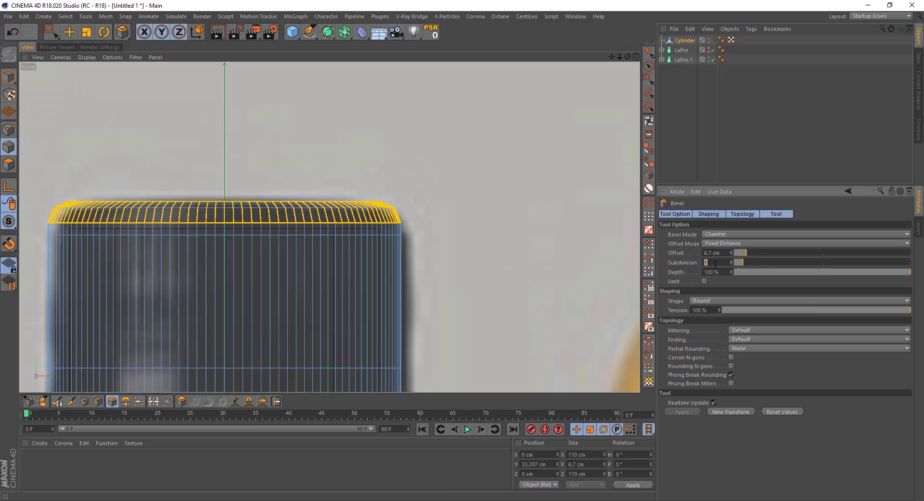
type("6")
key("Return")
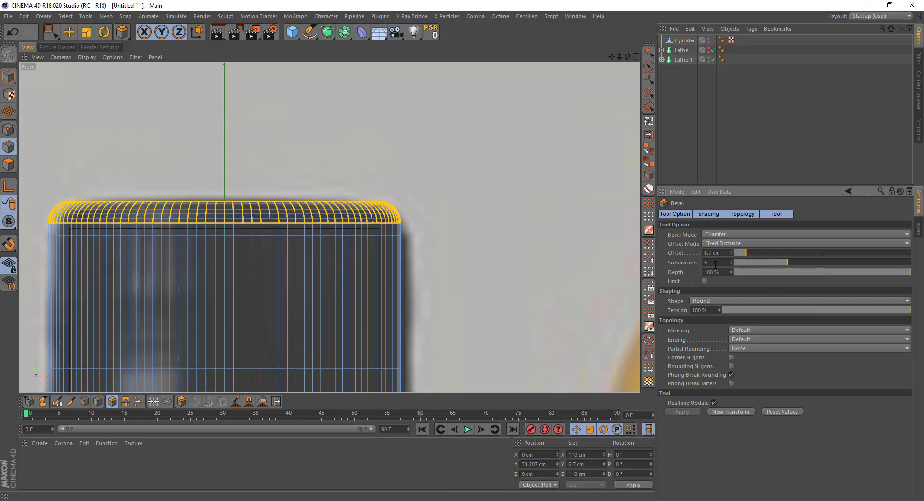
Step: In Points mode, box-select the cap's bottom point row and scale it outward to about 103%
left_click(649, 70)
middle_click(385, 165)
middle_click(242, 170)
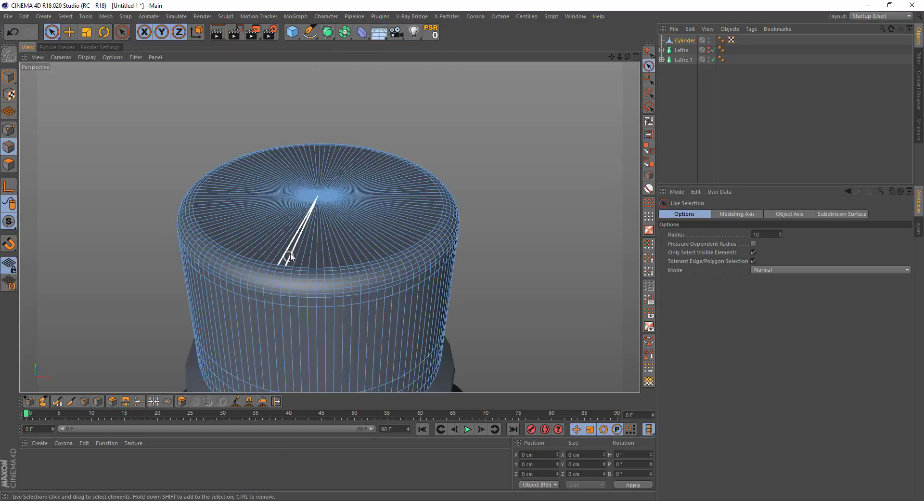
mouse_move(290, 257)
left_mouse_down("alt")
mouse_move(305, 257)
mouse_move(341, 165)
left_mouse_up("alt")
mouse_move(148, 255)
left_mouse_down("alt")
mouse_move(331, 227)
mouse_move(173, 239)
left_mouse_up("alt")
middle_click(174, 239)
middle_click(439, 303)
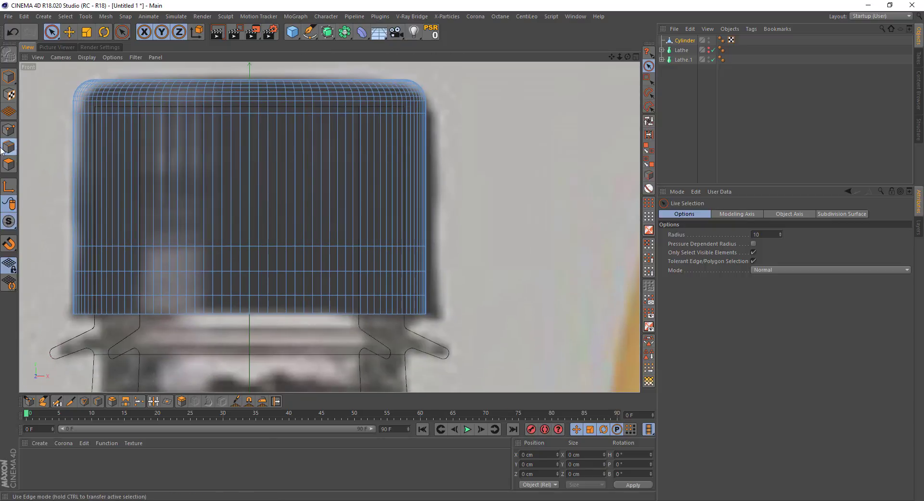
left_click(9, 130)
left_click(649, 78)
left_click_drag(455, 301, 66, 324)
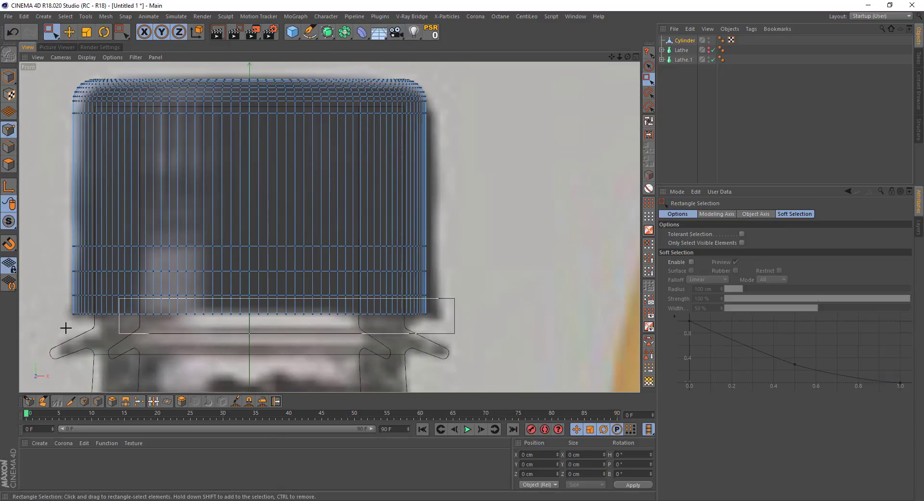
key("t")
left_click_drag(491, 226, 498, 220)
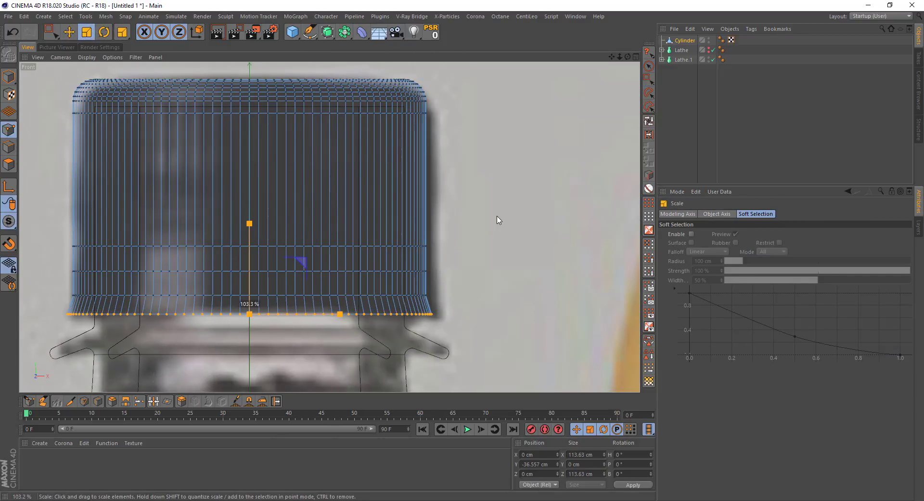
Step: Select the second-lowest point row and widen it to about 102%
key("space")
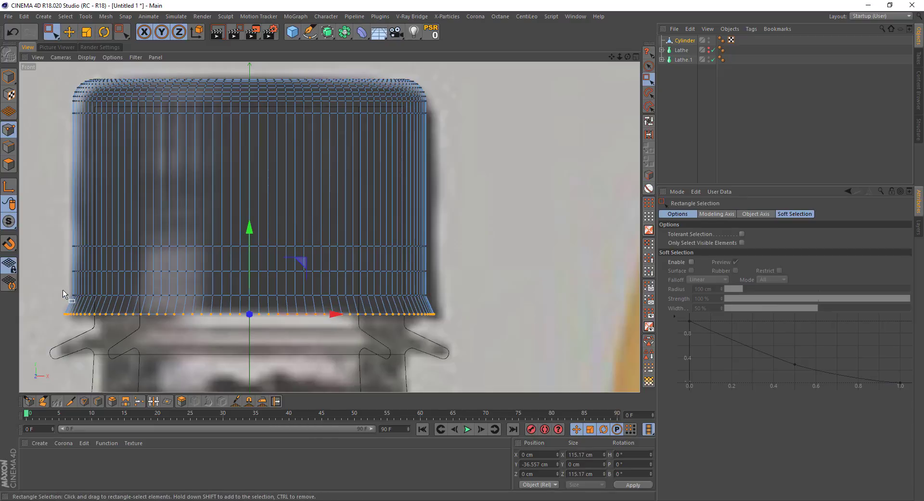
mouse_move(65, 289)
left_mouse_down()
mouse_move(471, 298)
mouse_move(484, 289)
left_mouse_up()
key("t")
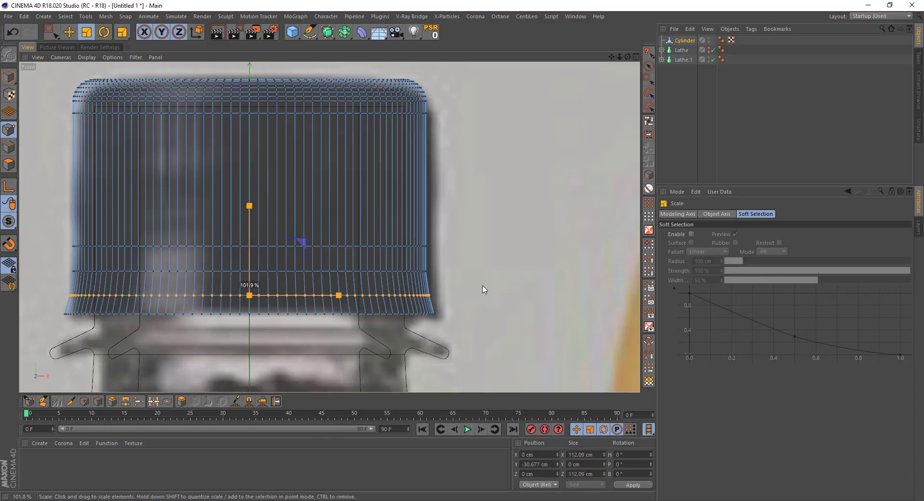
Step: In Edges mode, select the edge loop across the lower cap and start the Bevel tool (M~S)
left_click(9, 147)
key("space")
left_click_drag(349, 287, 455, 289)
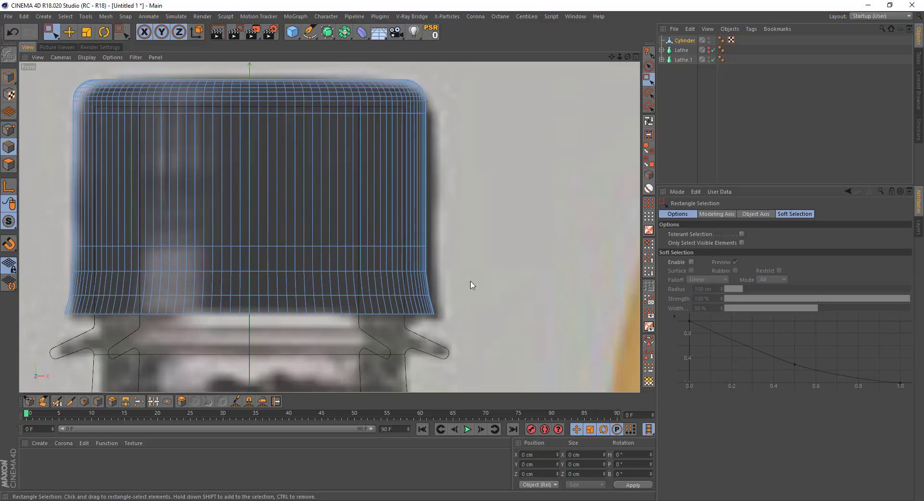
key("m")
key("s")
scroll(206, 351, "up", 3)
Step: Bevel the lower edge loop into a narrow 0.53 cm band with 1 subdivision
left_click_drag(206, 351, 210, 351)
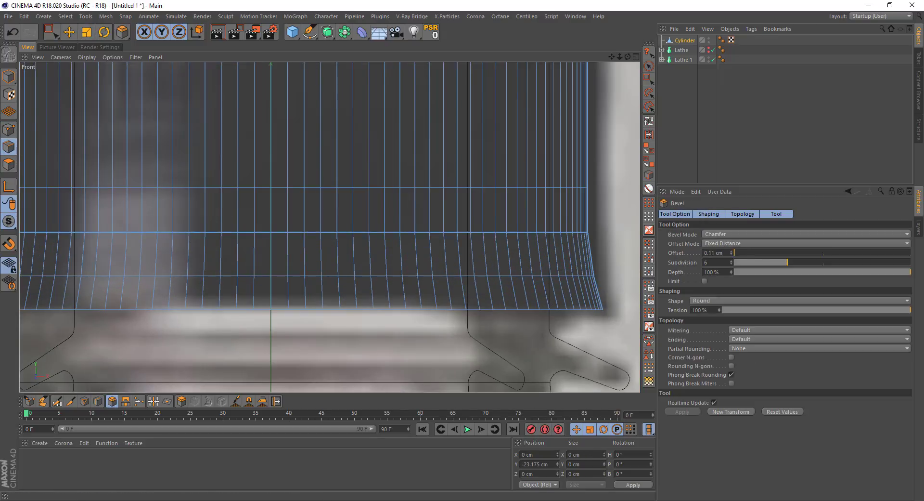
left_click_drag(531, 330, 530, 331)
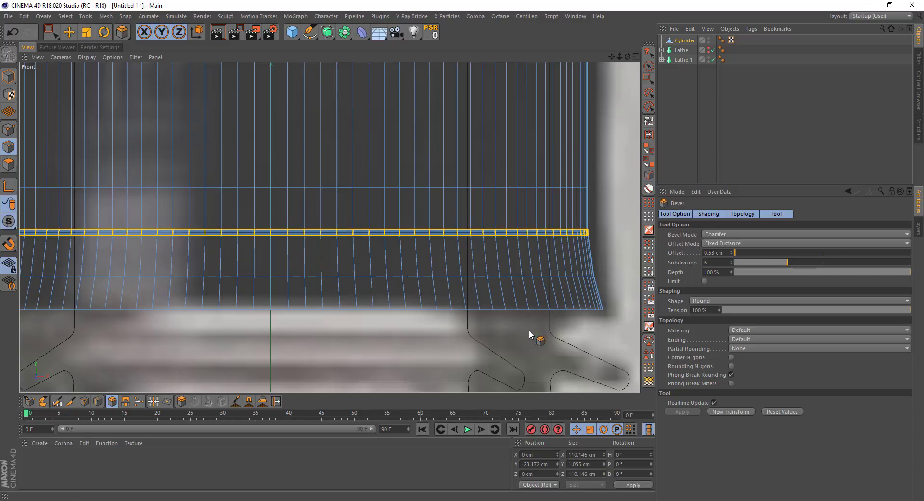
double_click(713, 263)
type("3")
double_click(714, 263)
type("1")
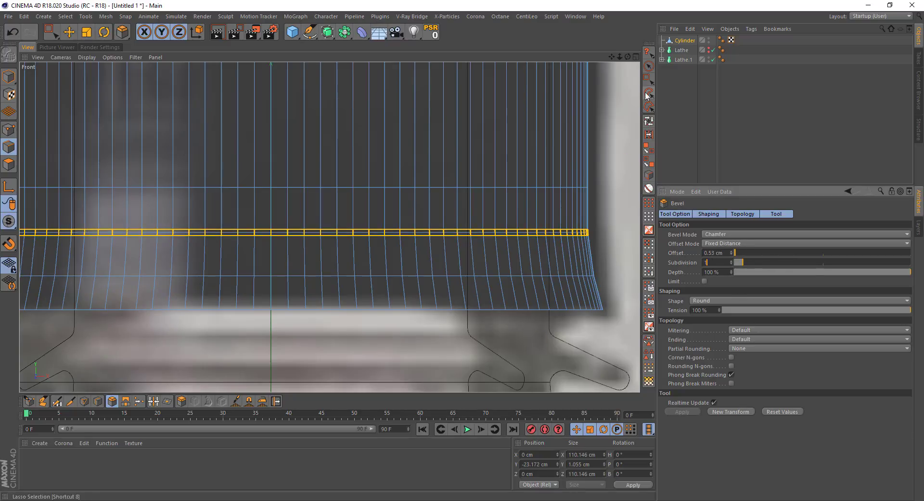
Step: Loop-select the band's middle edge and scale it inward to about 108.8 cm, forming a groove
left_click(649, 121)
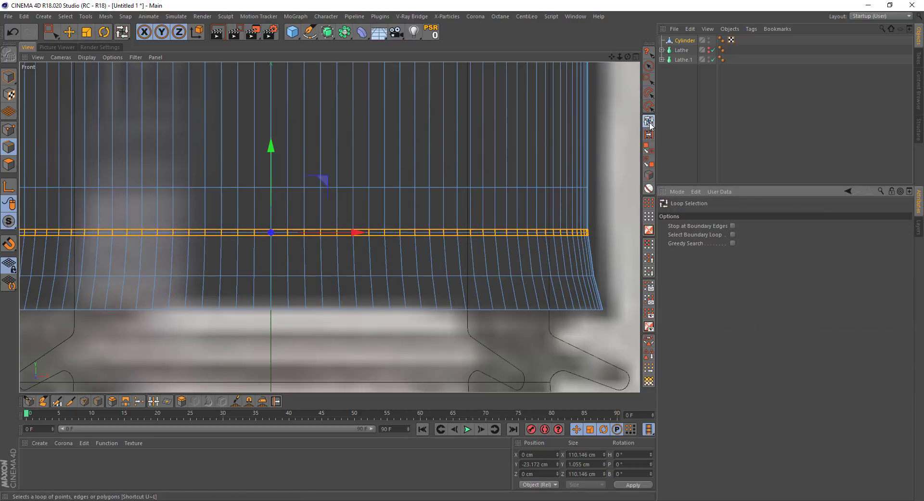
left_click(557, 232)
middle_click(131, 99)
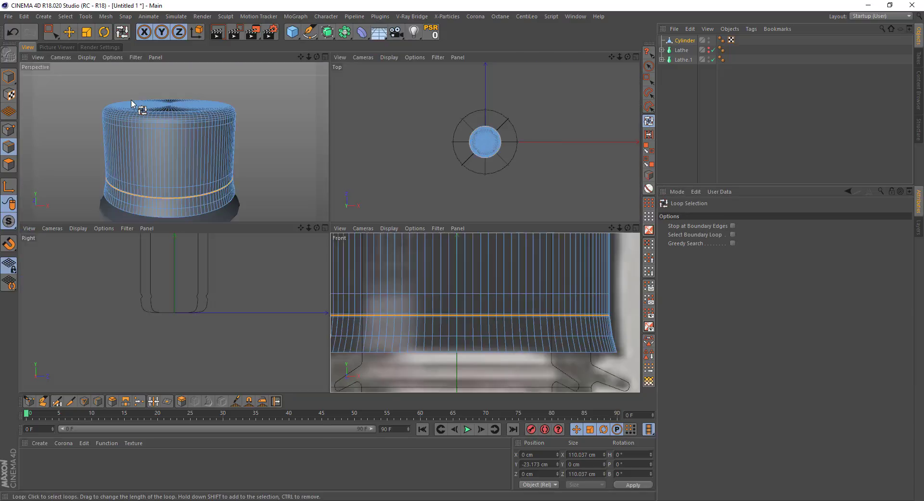
middle_click(131, 99)
key("t")
scroll(171, 319, "up", 3)
scroll(131, 299, "up", 3)
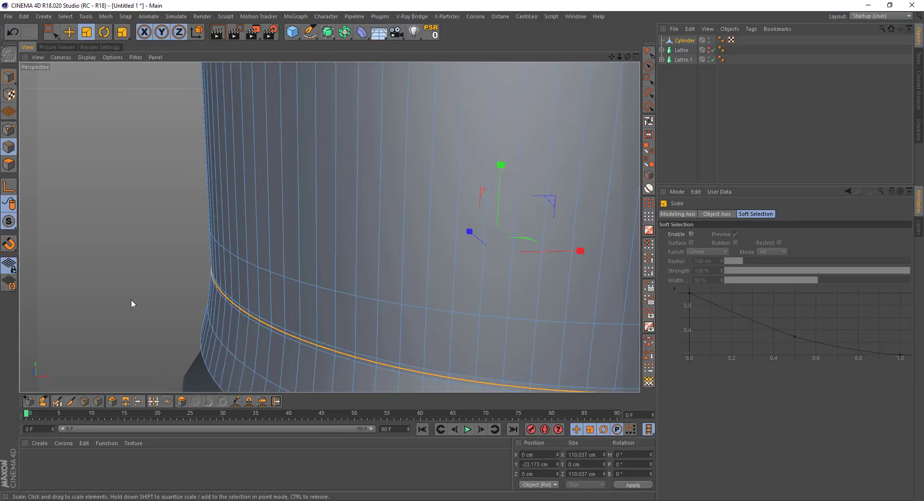
left_click_drag(131, 299, 133, 306)
scroll(132, 306, "down", 4)
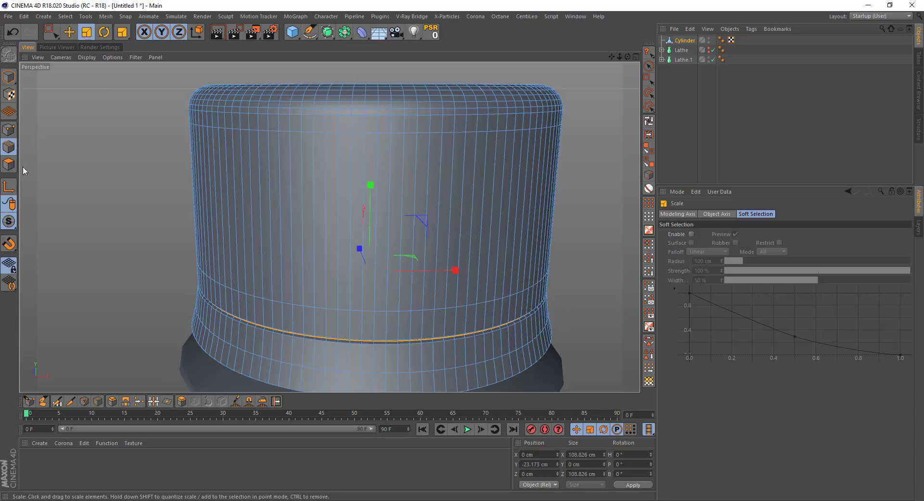
left_click(9, 164)
scroll(151, 202, "down", 1)
Step: Loop-select the cap's middle polygon band and Extrude Inner it 1.2 cm with Preserve Groups off
key("0")
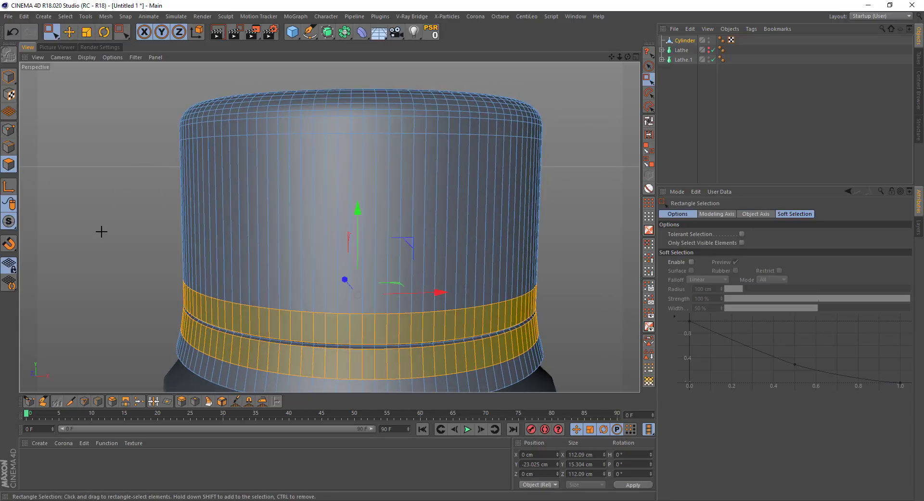
left_click(101, 232)
key("u")
key("l")
left_click(487, 201)
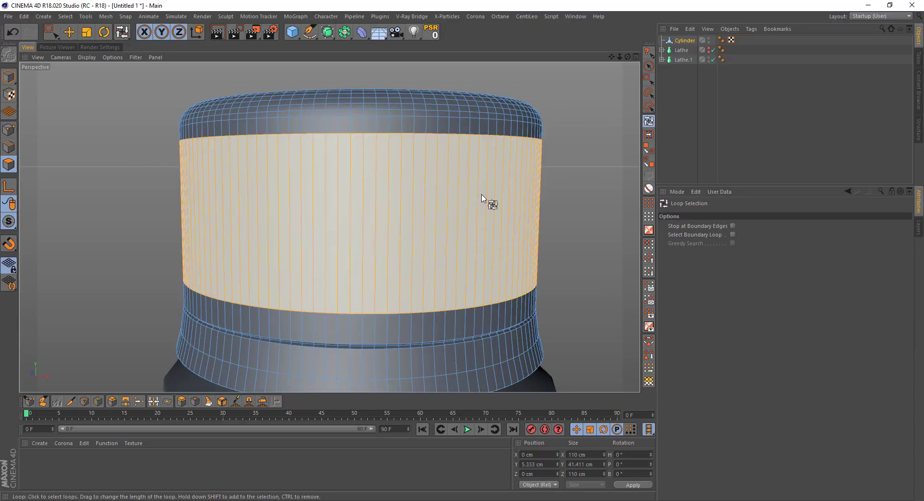
left_click(482, 195)
left_click(195, 401)
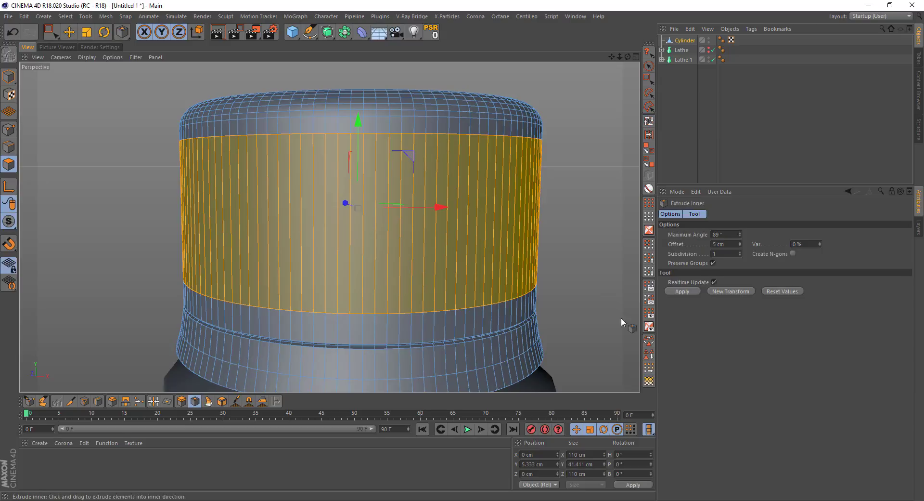
left_click(714, 262)
left_click_drag(124, 219, 140, 219)
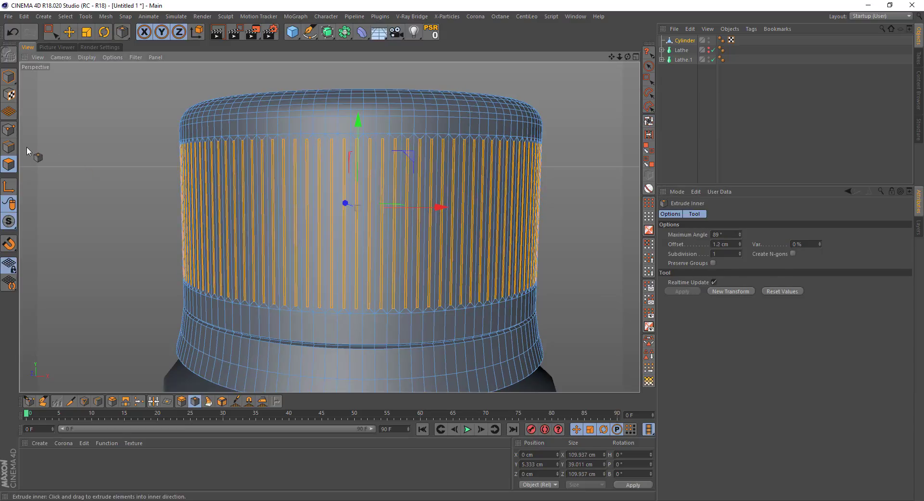
Step: Invert the polygon selection and remove the cap's top and bottom rows from it
left_click(649, 81)
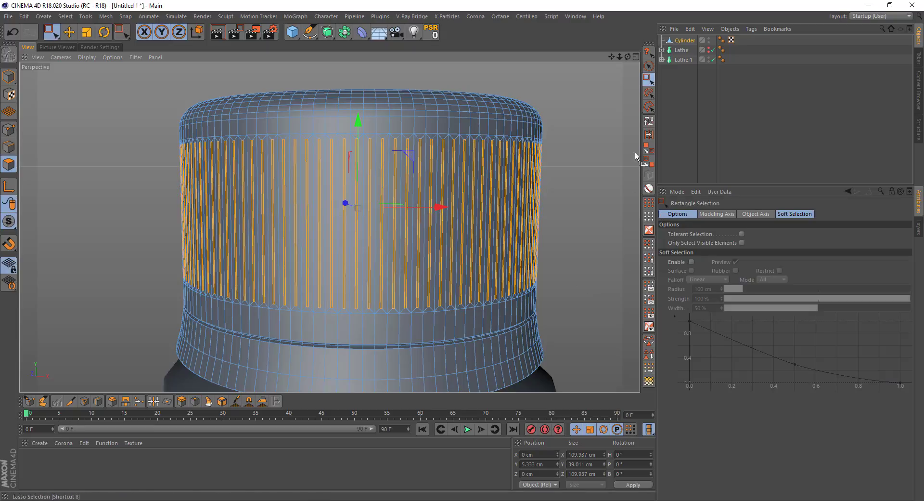
left_click(649, 230)
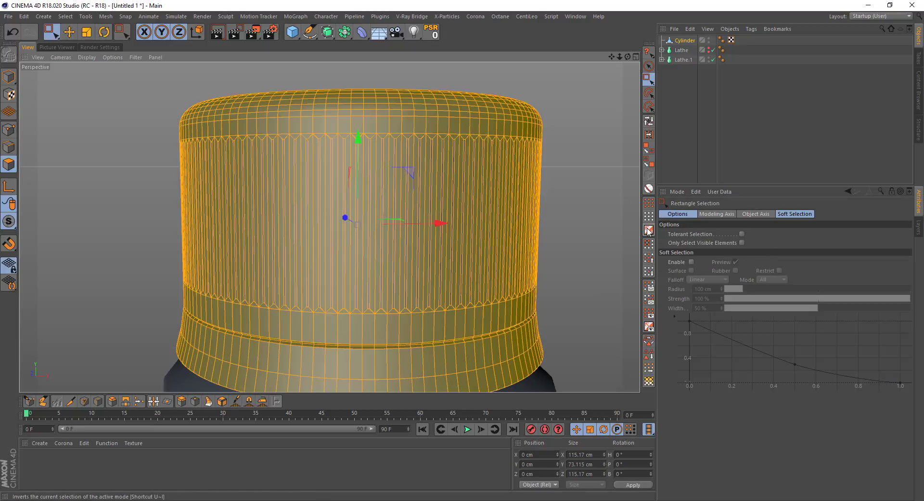
middle_click(602, 214)
middle_click(500, 285)
left_click_drag(596, 206, 142, 288, "ctrl")
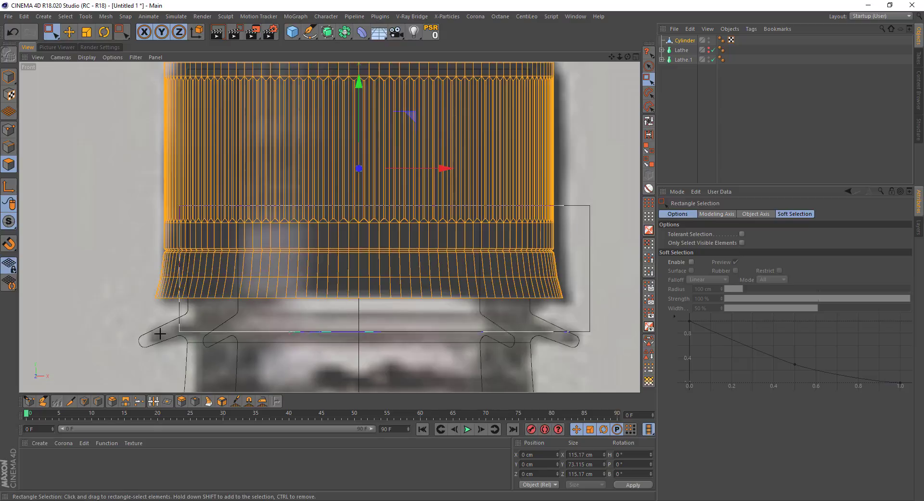
scroll(282, 190, "down", 3)
left_click_drag(77, 87, 574, 185, "ctrl")
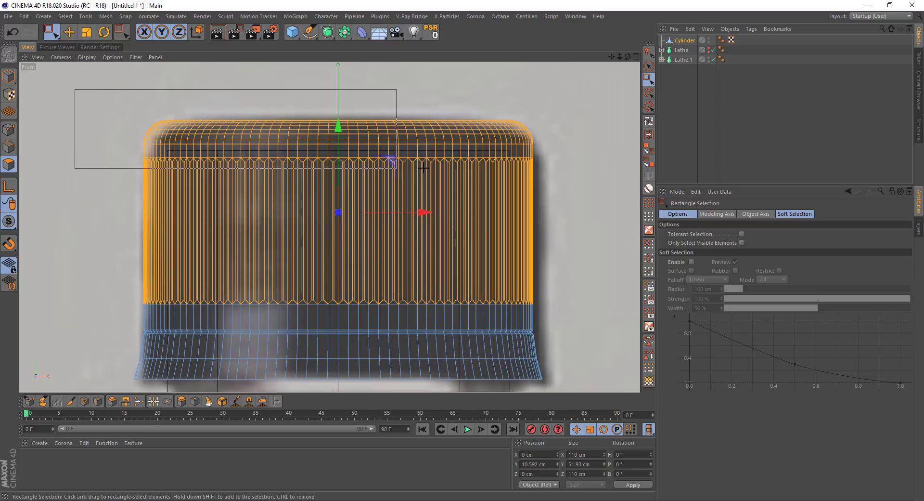
middle_click(574, 185)
middle_click(268, 150)
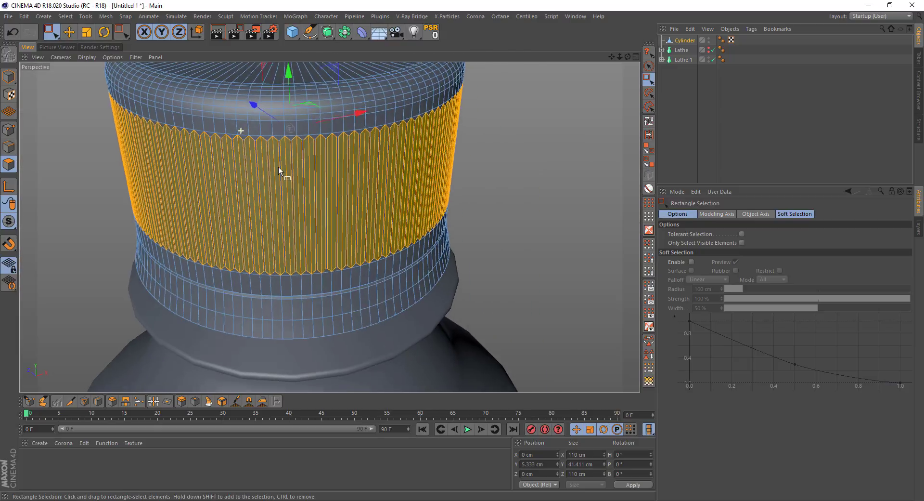
Step: Extrude Inner the selected strips by about 0.77 cm with Preserve Groups on
scroll(278, 166, "up", 5)
left_click_drag(323, 178, 359, 183, "alt")
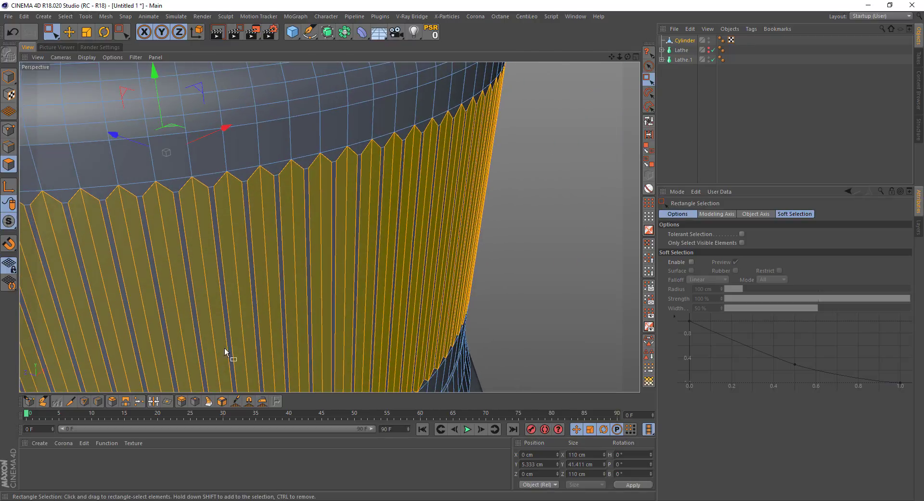
left_click(195, 401)
key("ctrl+z")
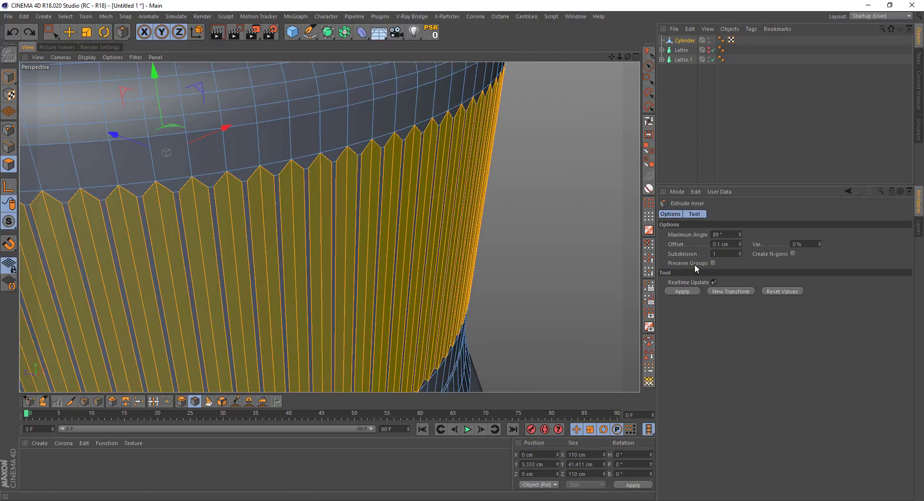
left_click(713, 263)
left_click_drag(549, 251, 609, 251)
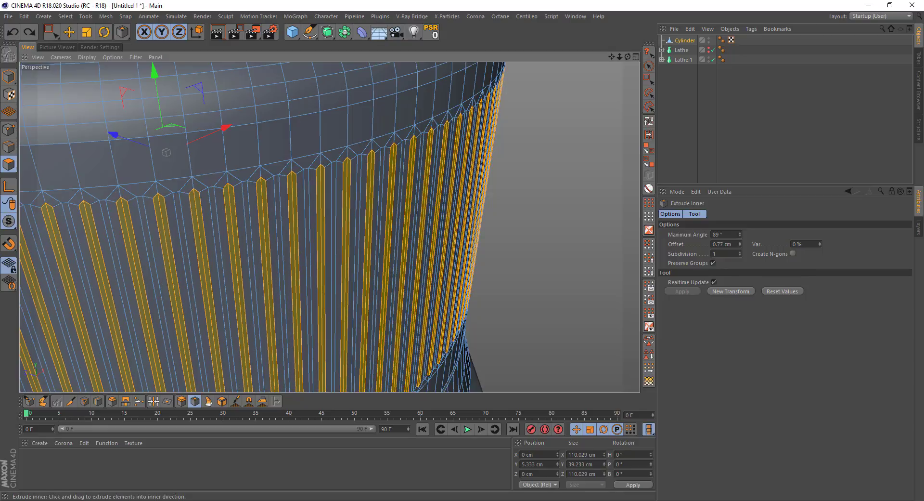
Step: Scale the selected strips out to about 101% to raise the ridges, then deselect
left_click(91, 37)
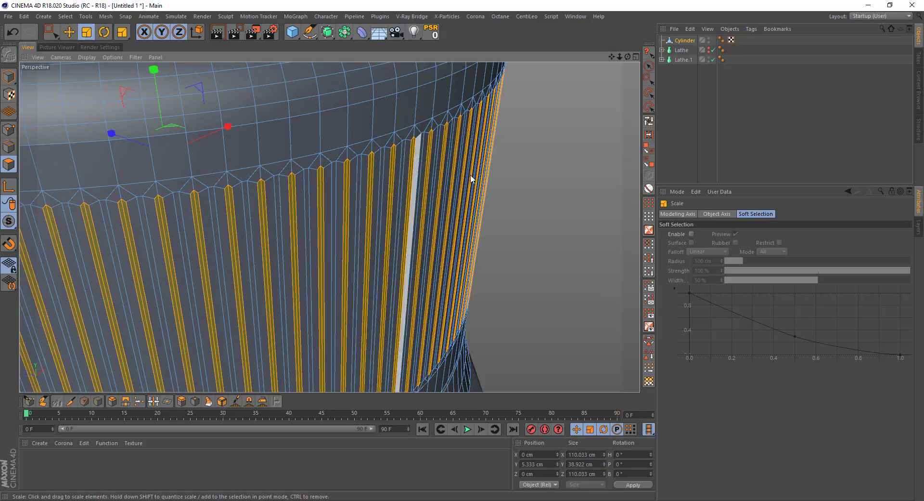
left_click_drag(540, 207, 547, 204)
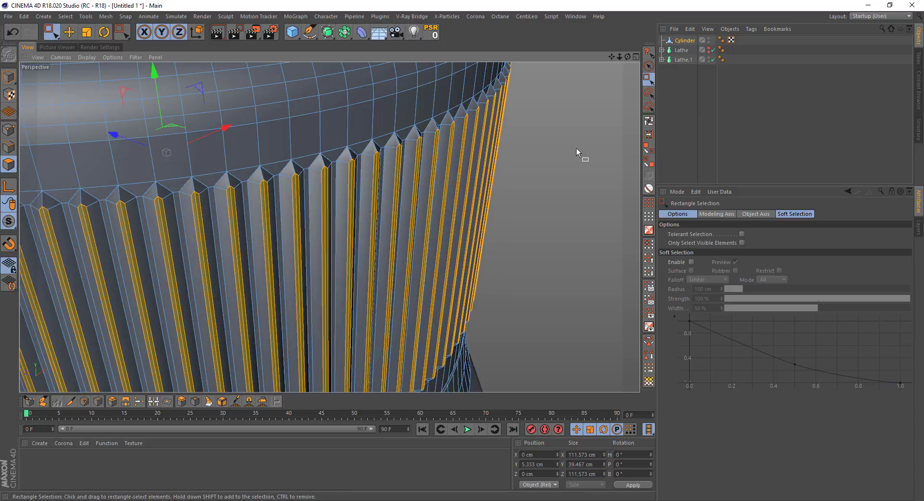
left_click(664, 91)
mouse_move(481, 144)
left_mouse_down("alt")
mouse_move(414, 161)
mouse_move(392, 200)
mouse_move(438, 203)
mouse_move(384, 191)
mouse_move(368, 160)
left_mouse_up("alt")
scroll(390, 145, "down", 2)
scroll(391, 145, "down", 2)
scroll(391, 146, "down", 2)
scroll(372, 145, "down", 2)
scroll(372, 145, "down", 2)
Step: Scale the cap's ridges to 99.5%, narrowing them from 111.573 to 111.015 cm, then deselect
scroll(401, 183, "down", 2)
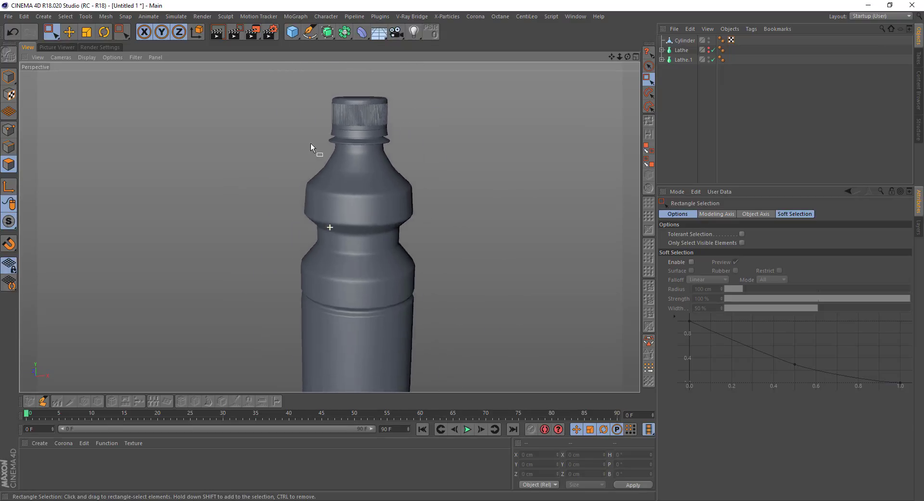
mouse_move(310, 143)
left_mouse_down("alt")
mouse_move(345, 164)
mouse_move(311, 103)
left_mouse_up("alt")
scroll(311, 103, "up", 2)
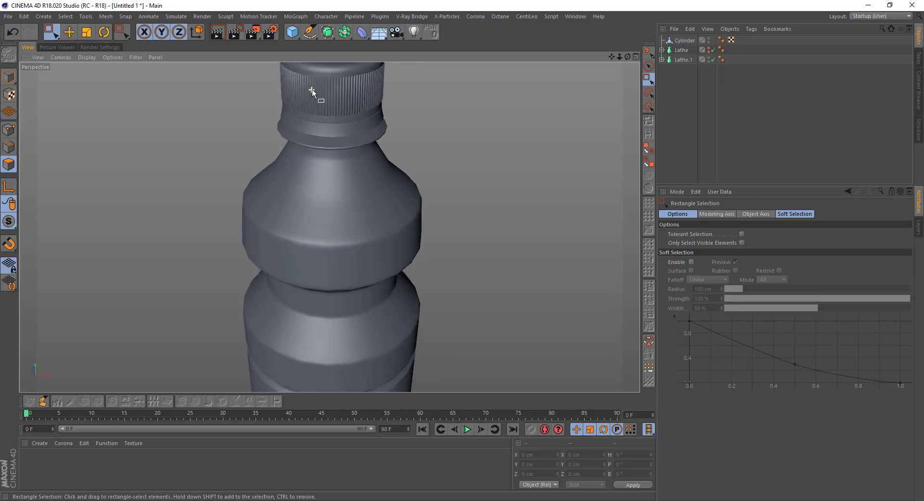
scroll(312, 89, "up", 2)
scroll(275, 142, "up", 2)
scroll(300, 161, "up", 2)
left_click(308, 208)
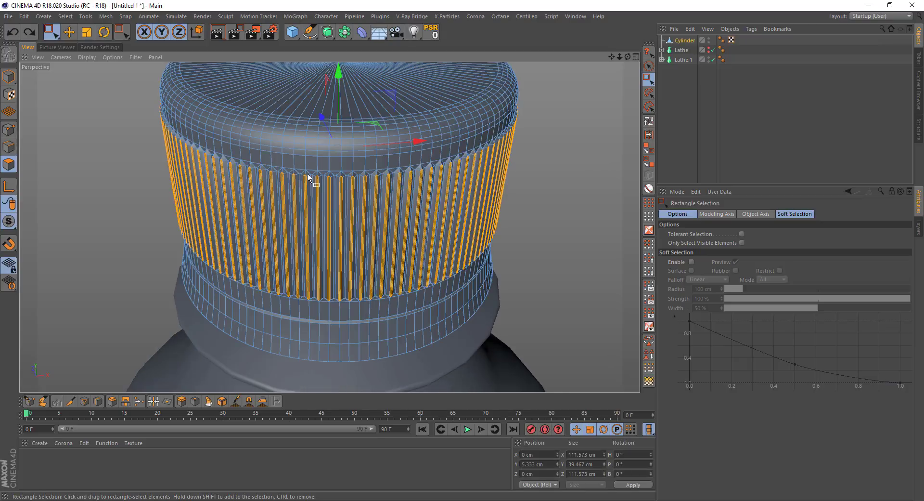
scroll(308, 178, "up", 2)
left_click(86, 32)
scroll(65, 139, "up", 3)
left_click_drag(65, 135, 65, 139)
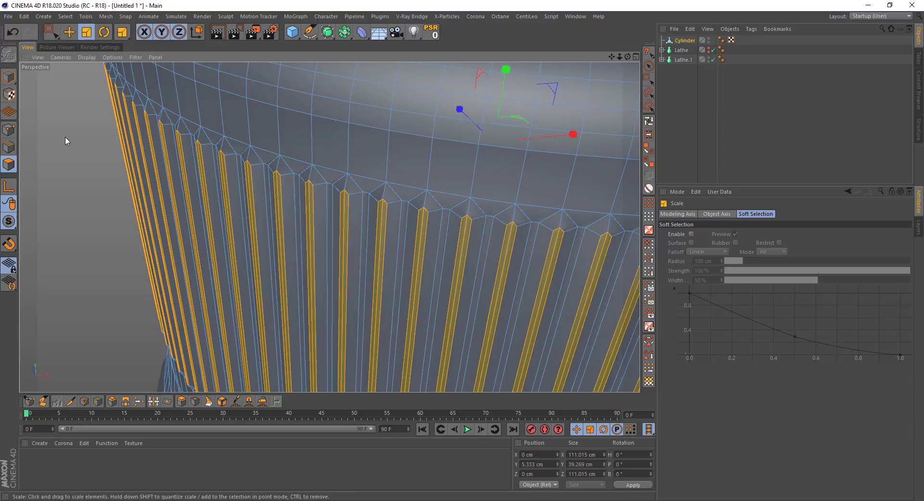
scroll(144, 183, "down", 3)
scroll(289, 185, "down", 3)
scroll(337, 183, "down", 2)
left_click(682, 116)
scroll(428, 186, "down", 2)
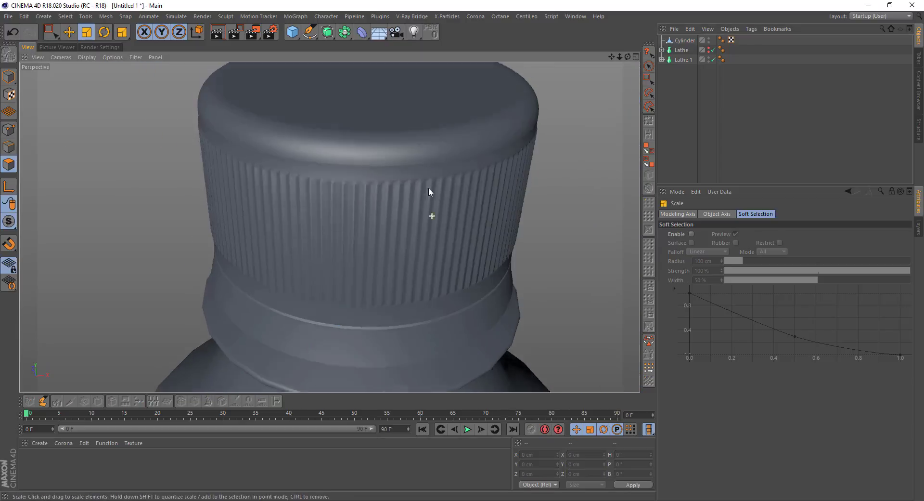
scroll(432, 179, "down", 3)
scroll(433, 175, "down", 3)
scroll(432, 174, "down", 1)
Step: Select the bottle body Lathe.1 and convert it to editable polygons
scroll(320, 175, "down", 3)
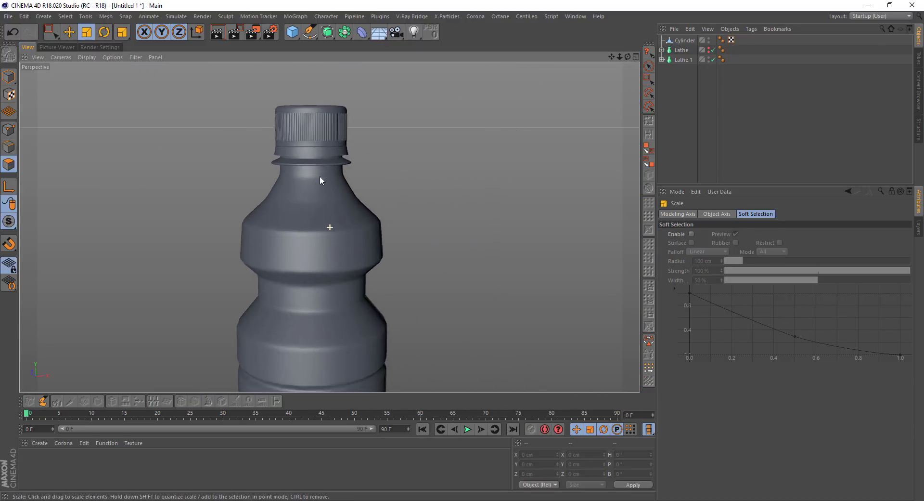
scroll(317, 173, "down", 3)
scroll(332, 178, "down", 2)
scroll(345, 181, "down", 1)
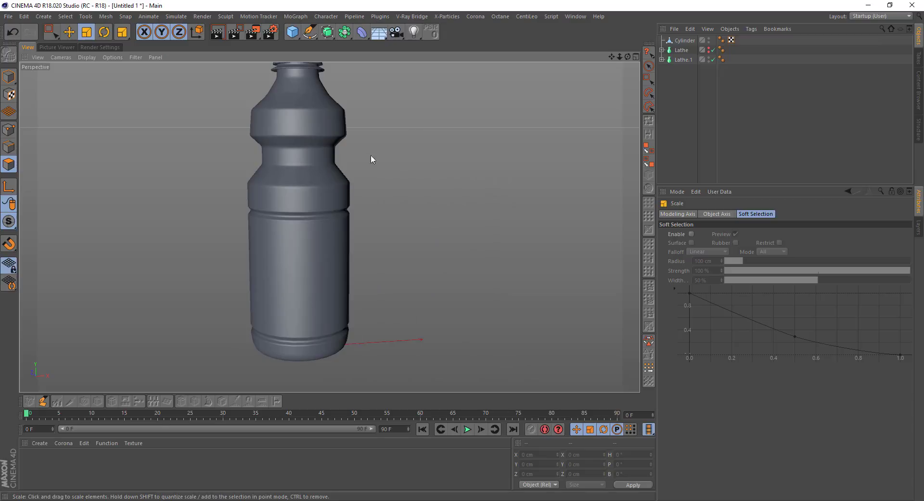
left_click(685, 59)
left_click(739, 245)
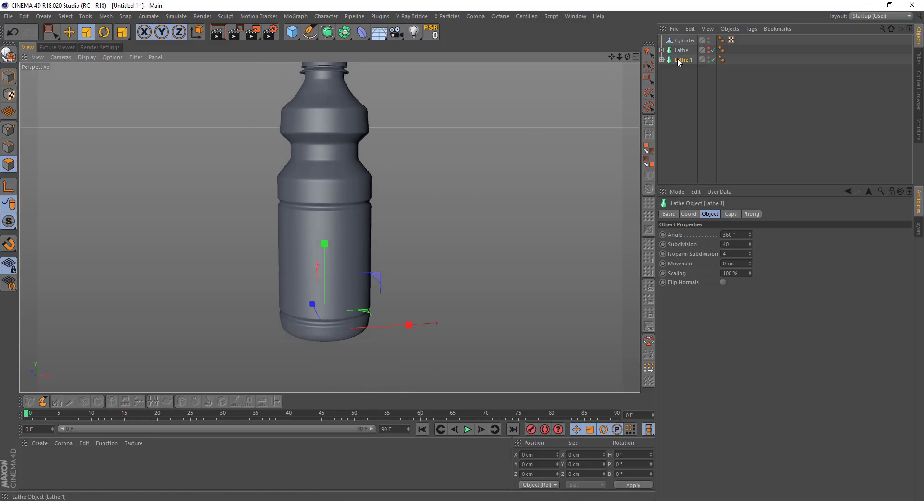
left_click(9, 53)
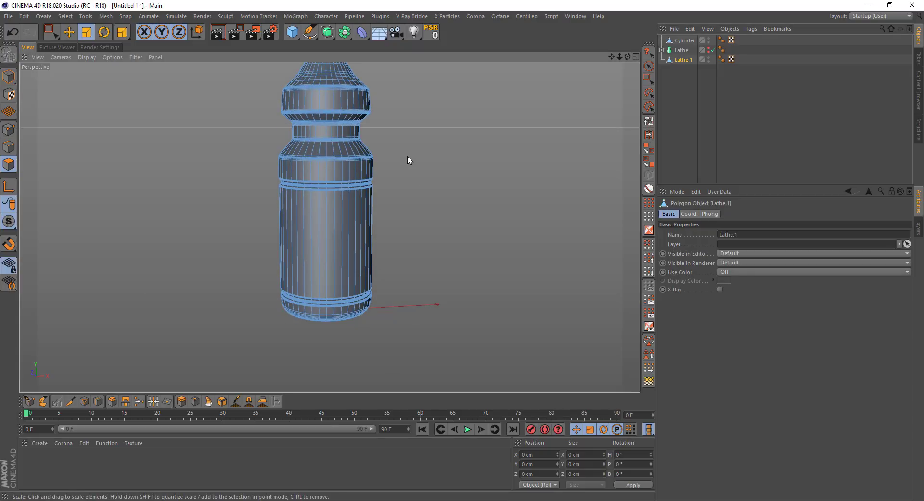
Step: Undo the conversion, raise Lathe.1's Subdivision from 40 to 60, and make it editable with C
left_click(467, 125)
mouse_move(467, 124)
left_mouse_down("alt")
mouse_move(402, 206)
mouse_move(343, 134)
left_mouse_up("alt")
scroll(342, 134, "up", 3)
scroll(343, 134, "up", 2)
left_click(344, 136)
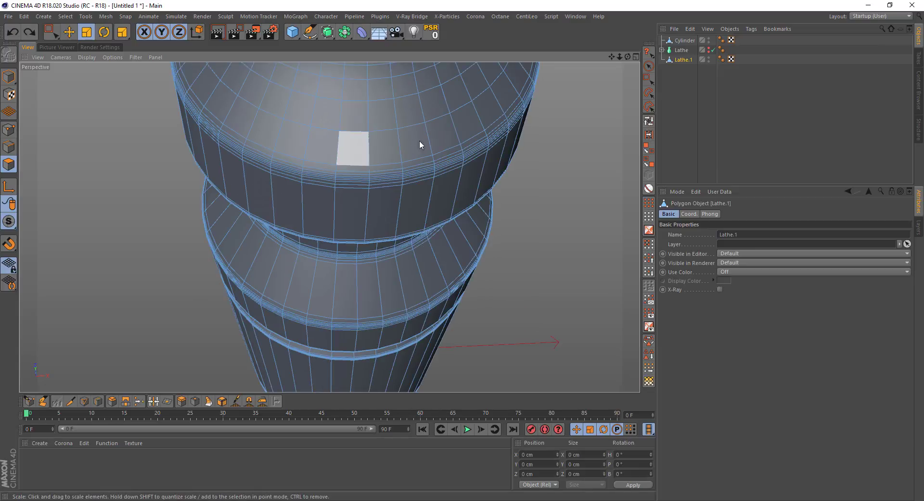
key("ctrl+z")
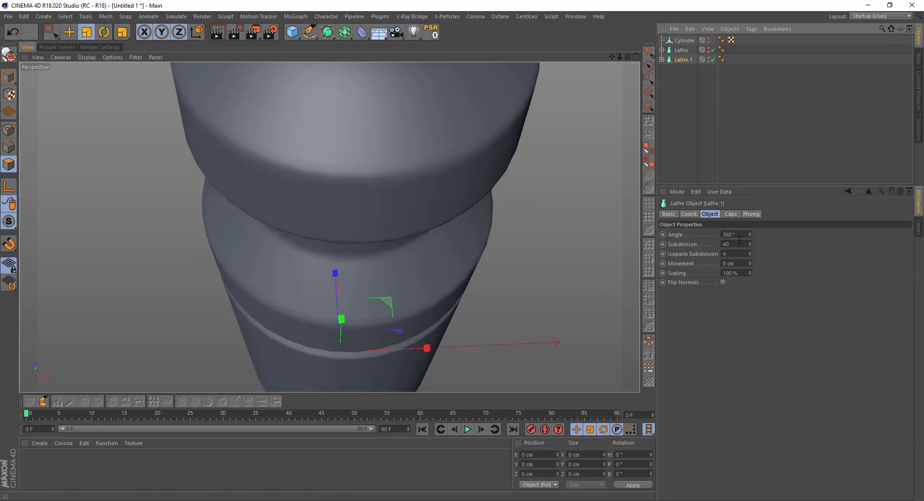
double_click(735, 244)
type("60")
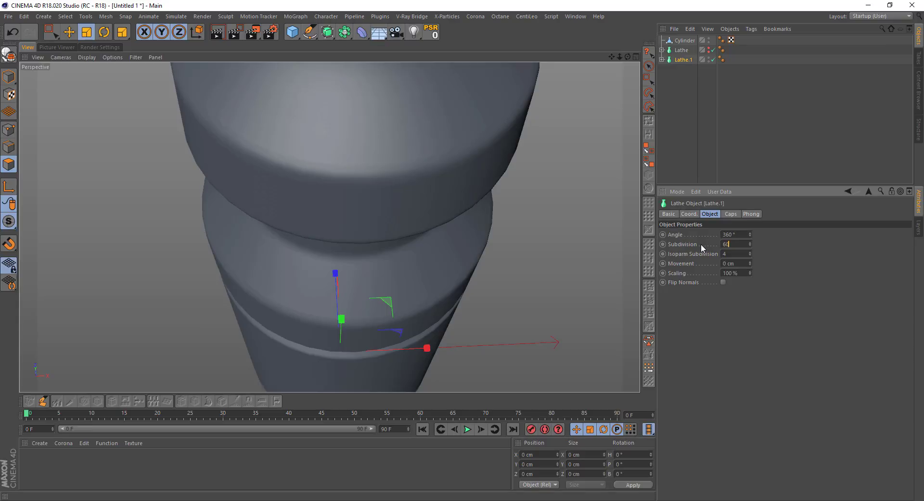
left_click(727, 254)
key("c")
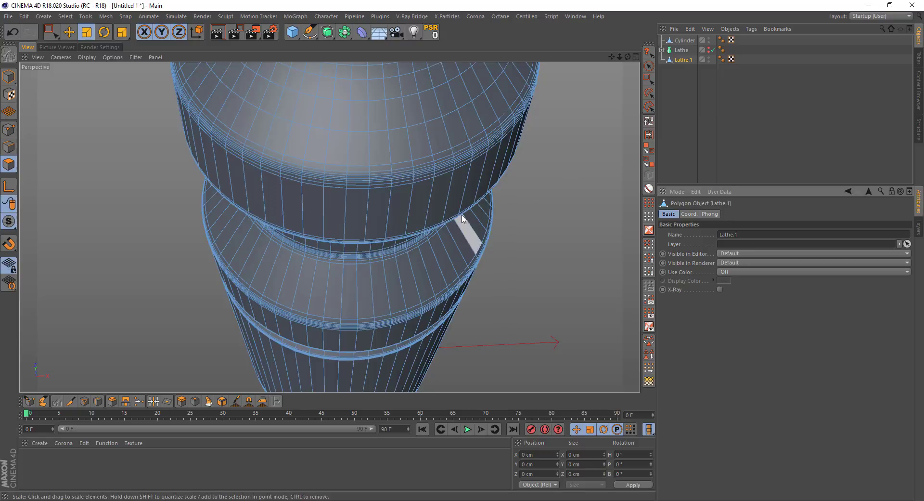
mouse_move(462, 219)
left_mouse_down("alt")
mouse_move(457, 151)
mouse_move(473, 230)
mouse_move(434, 109)
left_mouse_up("alt")
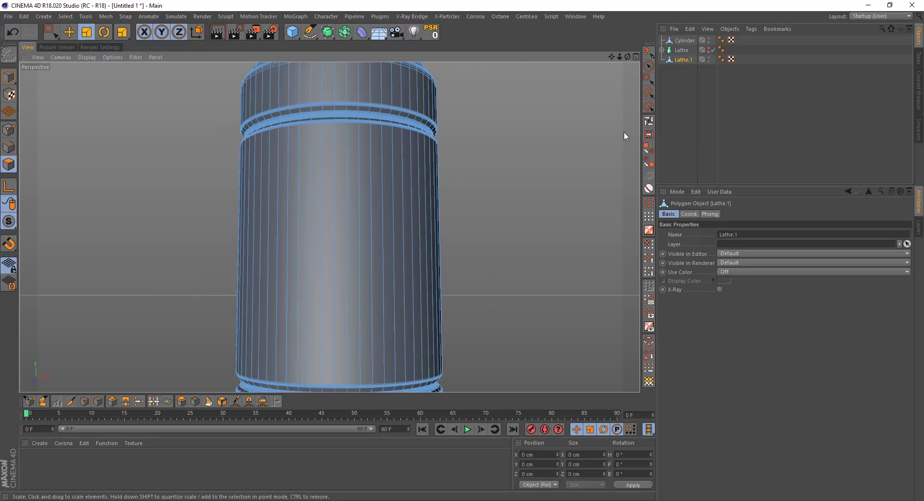
Step: Split the bottle's main body polygon loop off into a separate object, Lathe.2
left_click(649, 121)
left_click(361, 207)
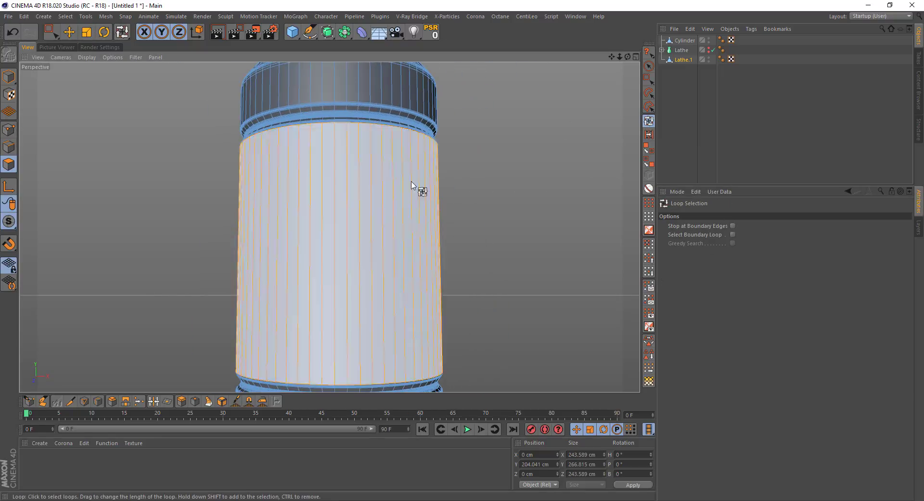
middle_click_drag(412, 186, 392, 145, "alt")
right_click(463, 149)
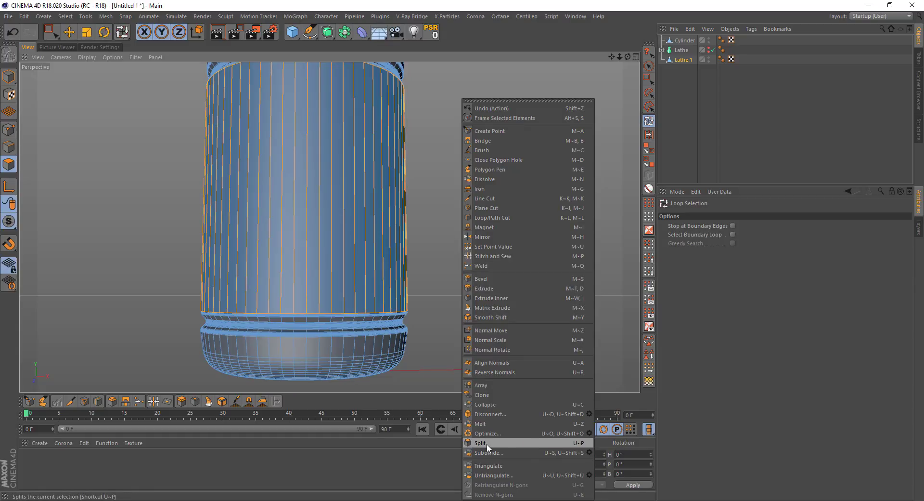
left_click(482, 443)
left_click(8, 76)
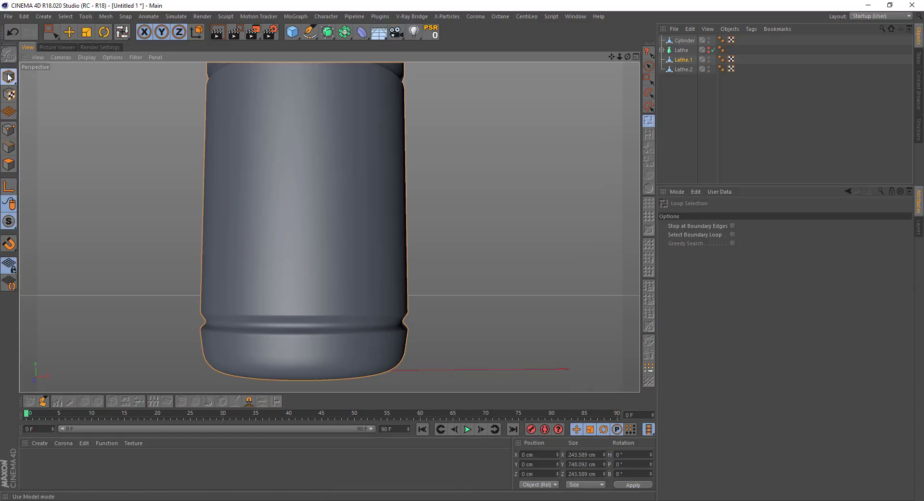
left_click(683, 69)
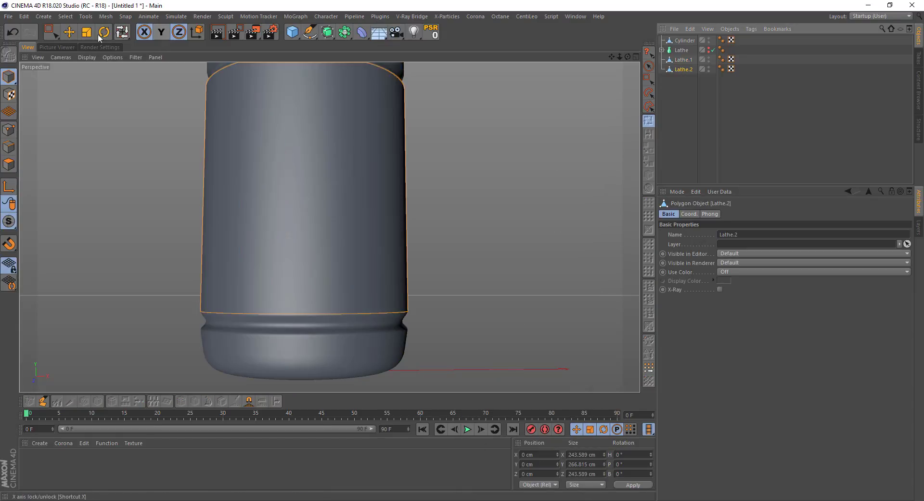
Step: Raise Lathe.2 higher, shorten it to about 247.2 cm and widen it to about 244.1 cm
left_click(85, 37)
middle_click(170, 134)
middle_click(226, 253)
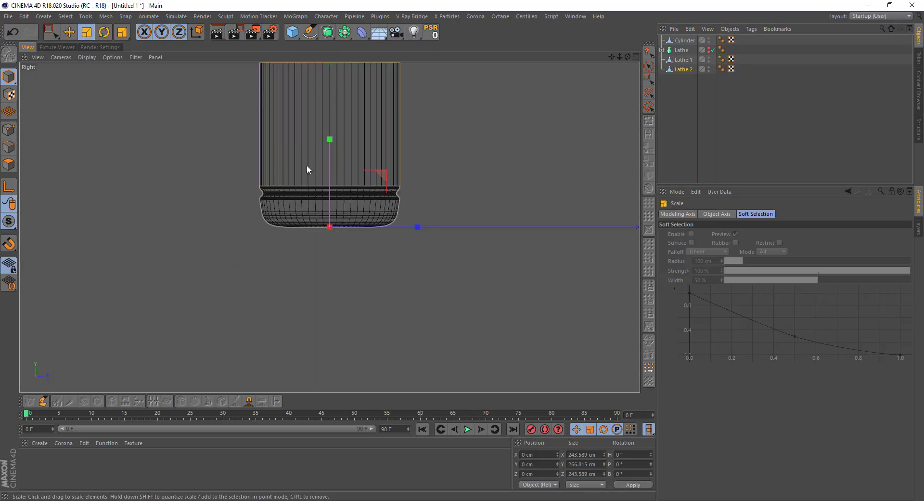
middle_click_drag(307, 165, 207, 264, "alt")
left_click(69, 31)
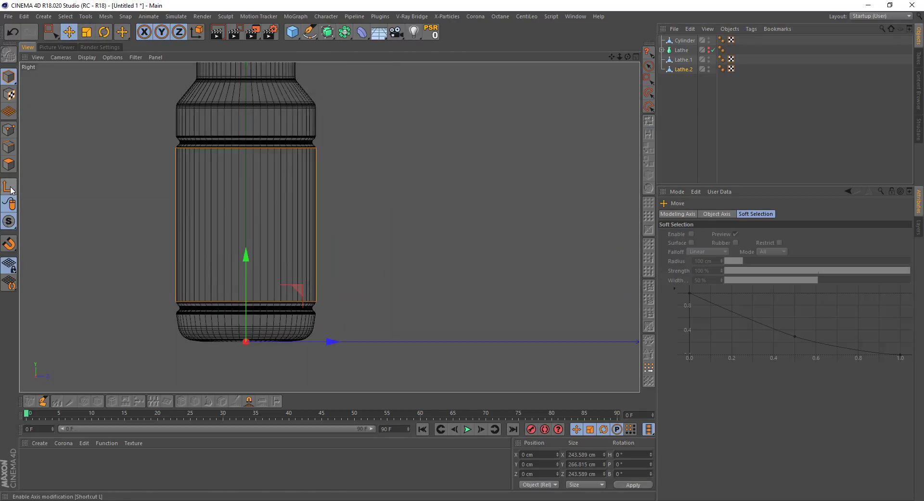
left_click_drag(246, 277, 244, 161)
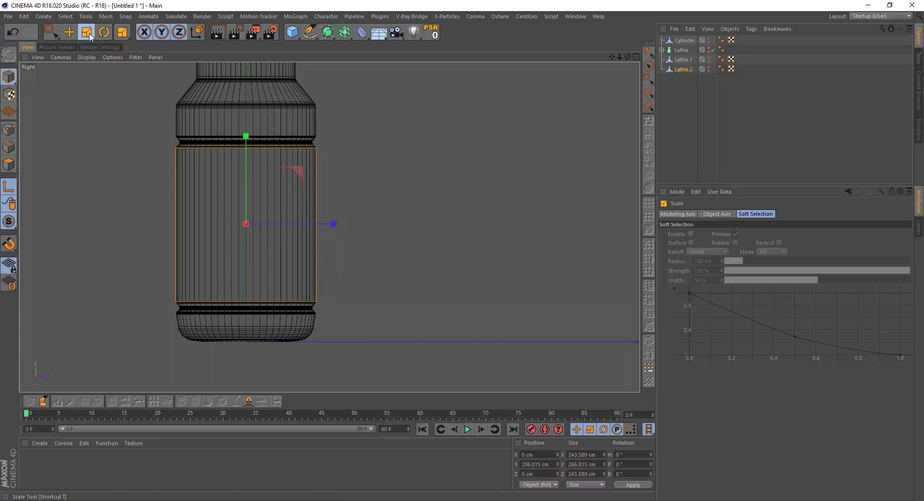
scroll(250, 145, "up", 4)
left_click_drag(254, 236, 254, 243)
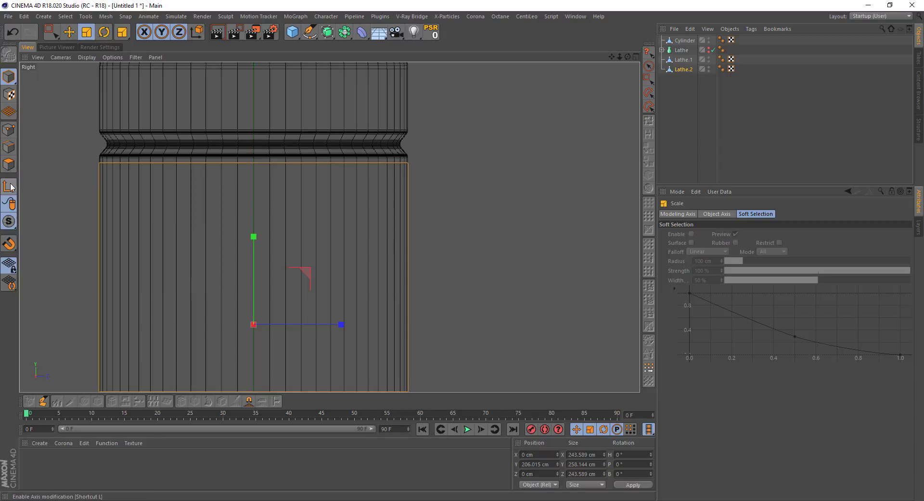
scroll(98, 162, "up", 3)
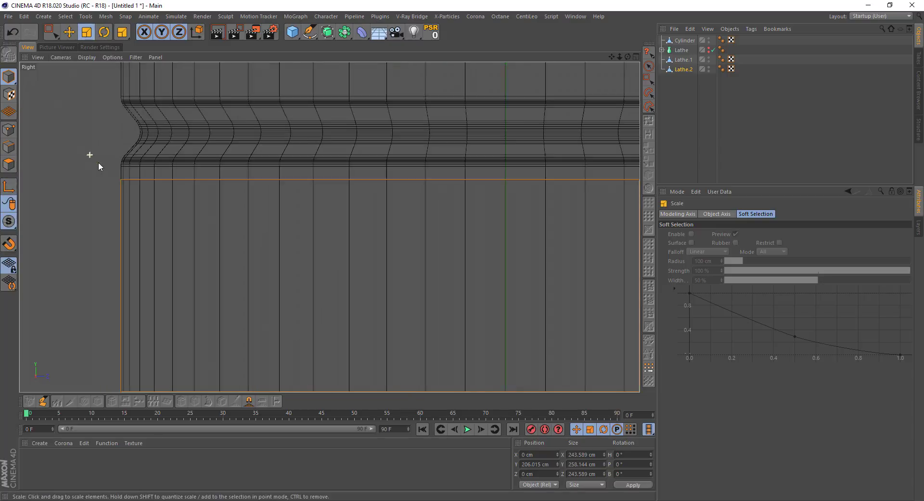
scroll(113, 180, "up", 2)
left_click_drag(108, 201, 109, 203)
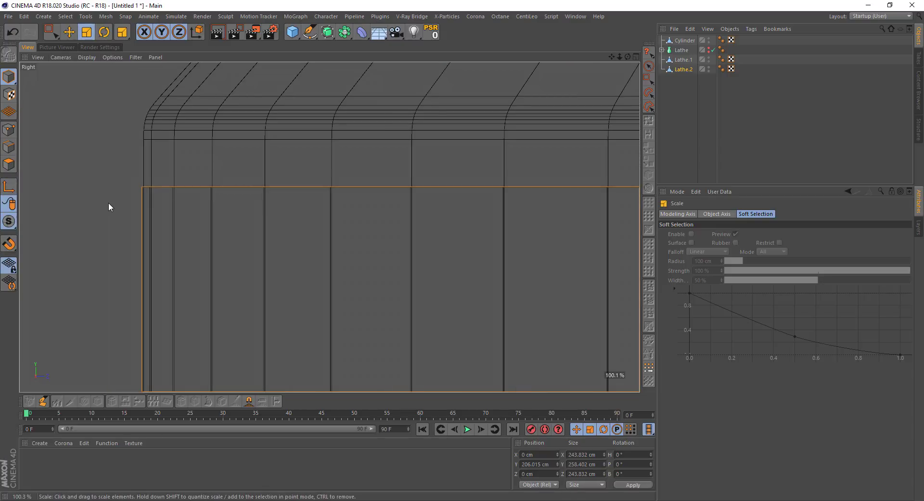
Step: Return to the perspective view, deselect the bottle and frame the whole model
middle_click(109, 203)
middle_click(125, 183)
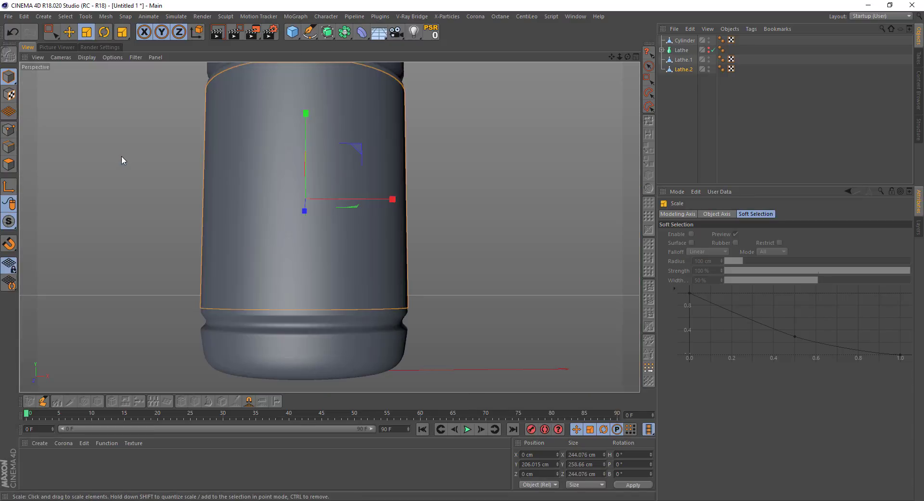
scroll(187, 203, "down", 1)
scroll(189, 198, "down", 1)
mouse_move(189, 198)
left_mouse_down("alt")
mouse_move(214, 219)
mouse_move(251, 126)
left_mouse_up("alt")
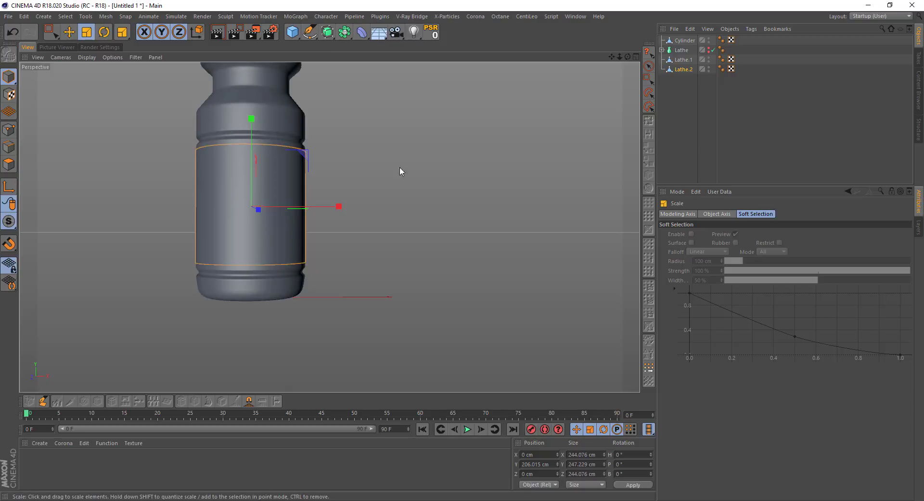
left_click(666, 120)
scroll(376, 194, "down", 2)
mouse_move(343, 151)
left_mouse_down("alt")
mouse_move(318, 243)
mouse_move(340, 190)
mouse_move(389, 166)
left_mouse_up("alt")
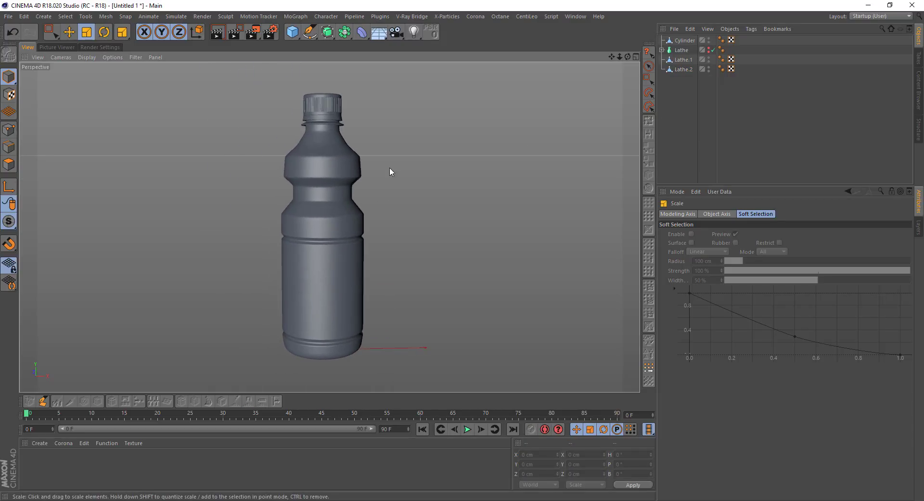
Step: Add an active camera with pitch, bank and X position at 0 and a lowered height
left_click(395, 32)
left_click(713, 40)
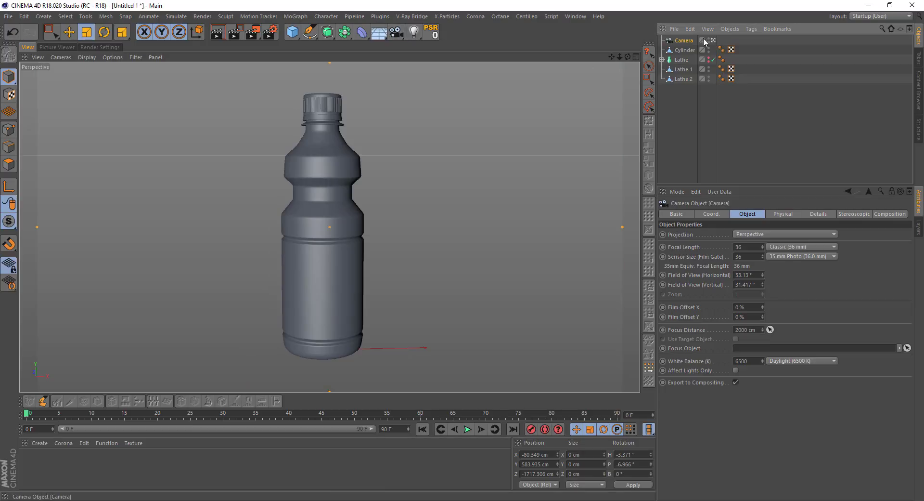
left_click(714, 213)
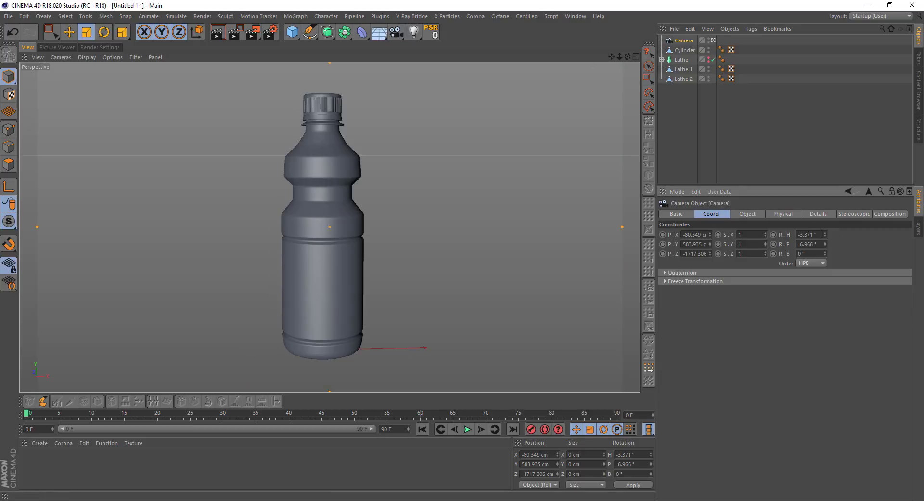
type("0")
key("Tab")
type("0")
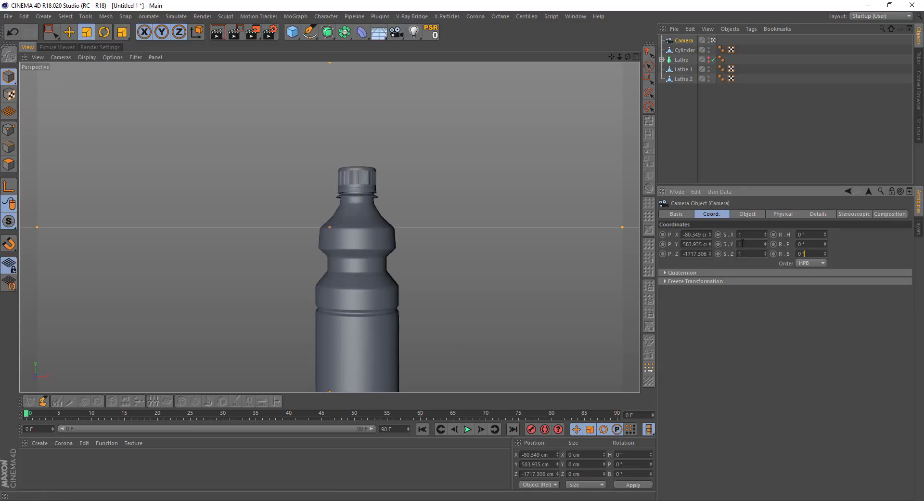
mouse_move(711, 245)
left_mouse_down()
mouse_move(686, 236)
mouse_move(710, 249)
left_mouse_up()
type("0")
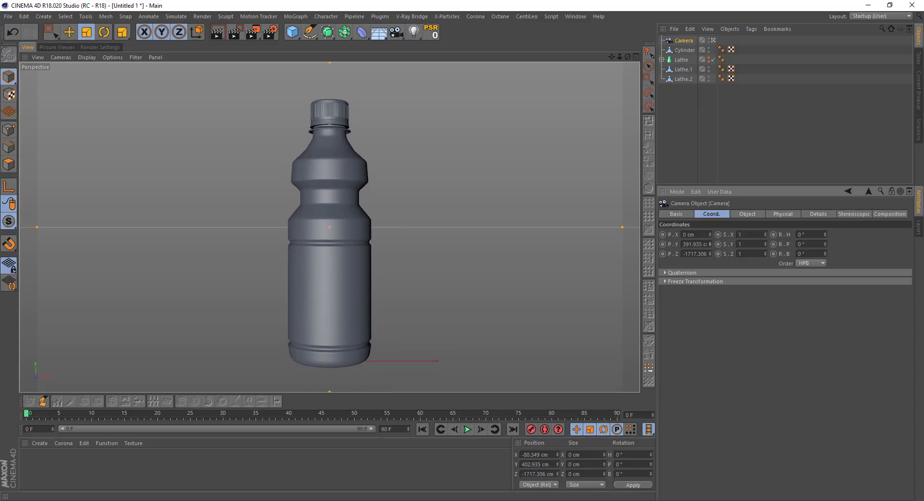
Step: Set the camera's focal length to 80 mm and dolly it back to fit the bottle
left_click(738, 216)
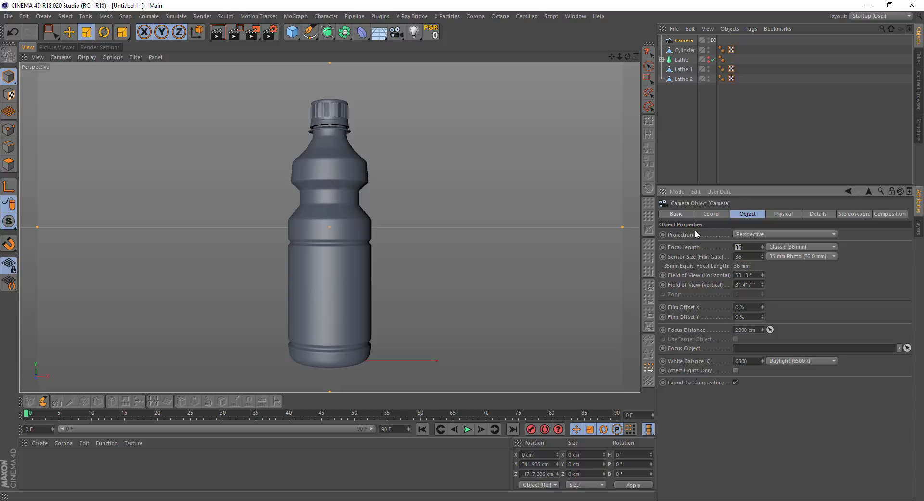
type("80")
key("Return")
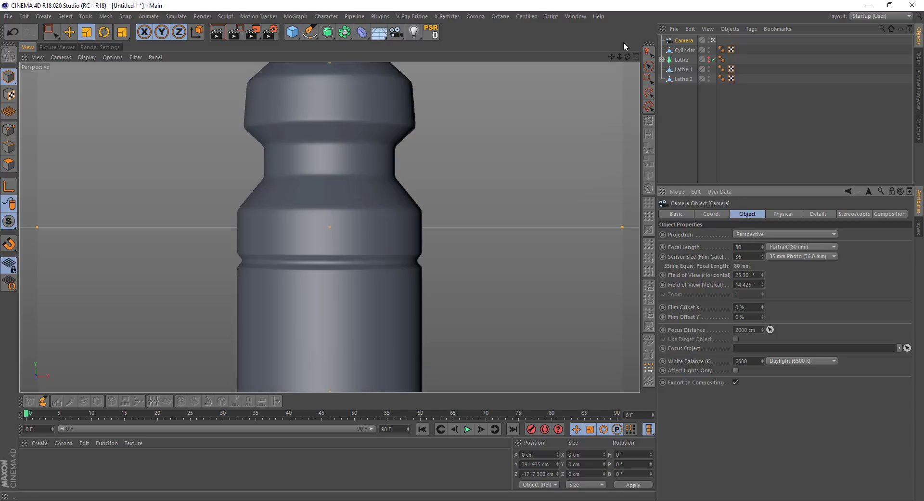
mouse_move(620, 56)
left_mouse_down()
mouse_move(578, 56)
mouse_move(624, 56)
left_mouse_up()
Step: Place Cylinder below Lathe in the Object Manager hierarchy
scroll(285, 109, "up", 3)
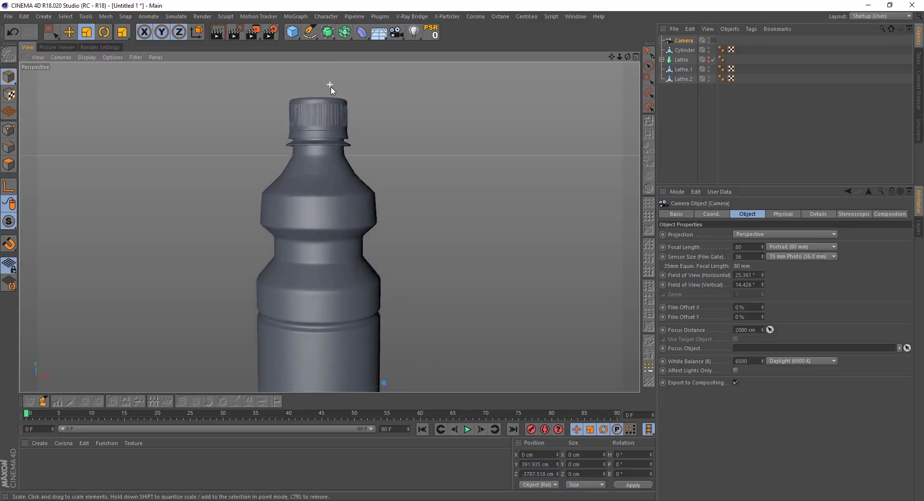
scroll(284, 110, "up", 4)
left_click_drag(684, 50, 680, 64)
Step: Inset the cap's bottom polygon ring by 4.14 cm and extrude it slightly inward
left_click(8, 165)
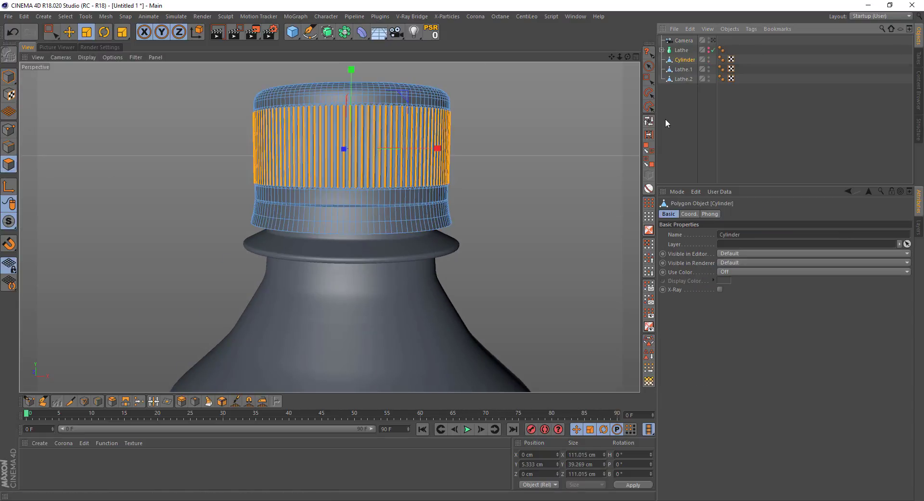
left_click(649, 121)
mouse_move(434, 222)
left_mouse_down("alt")
mouse_move(365, 241)
mouse_move(384, 223)
left_mouse_up("alt")
left_click(375, 216)
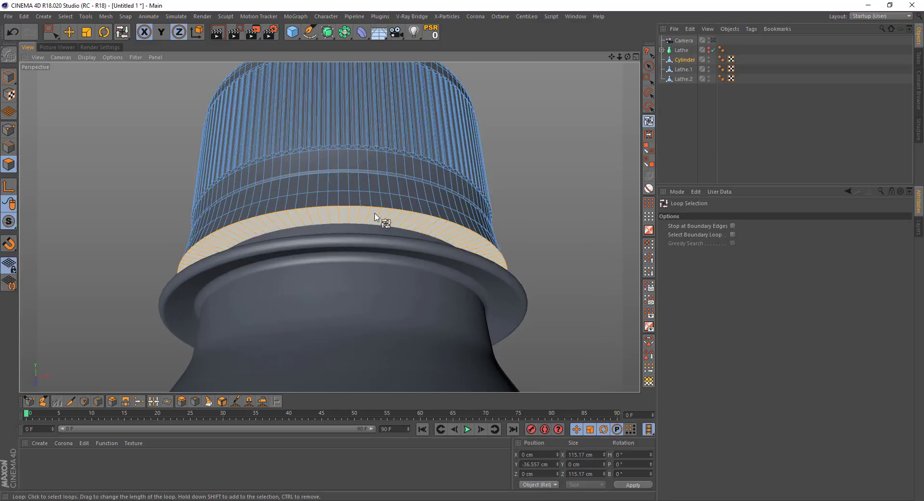
scroll(376, 217, "up", 3)
key("i")
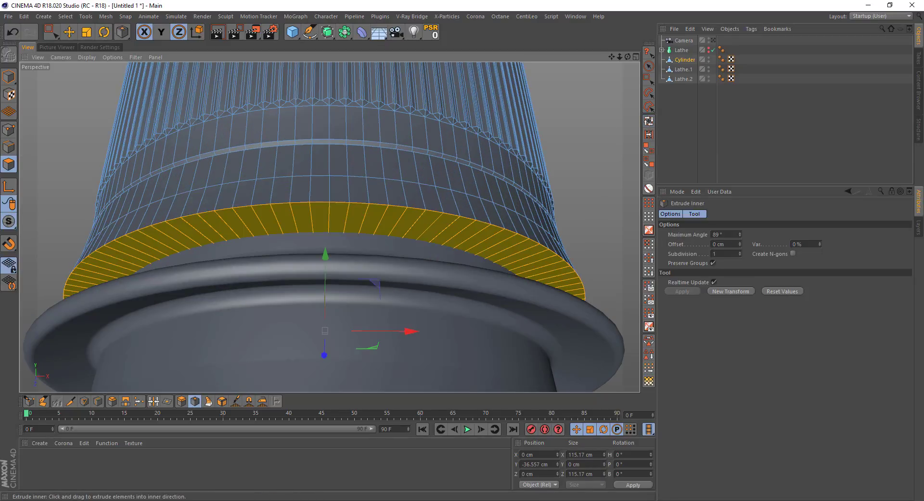
left_click_drag(375, 217, 404, 217)
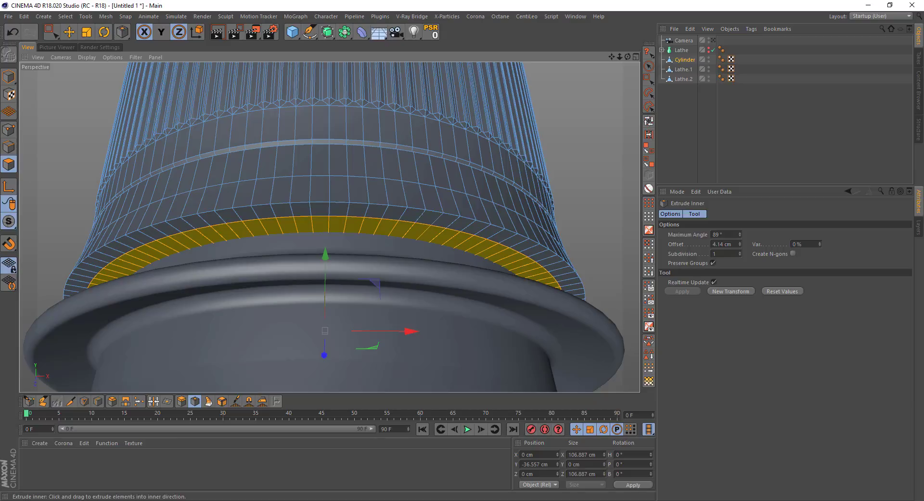
left_click(181, 401)
left_click_drag(337, 289, 320, 296)
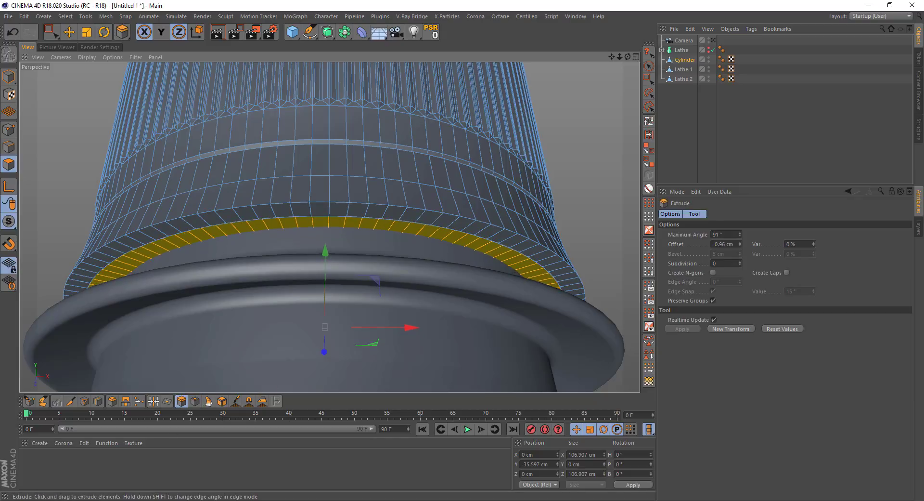
Step: Raise the extruded ring and scale it narrower into a lip
middle_click(319, 295)
middle_click(384, 316)
scroll(340, 275, "up", 2)
key("0")
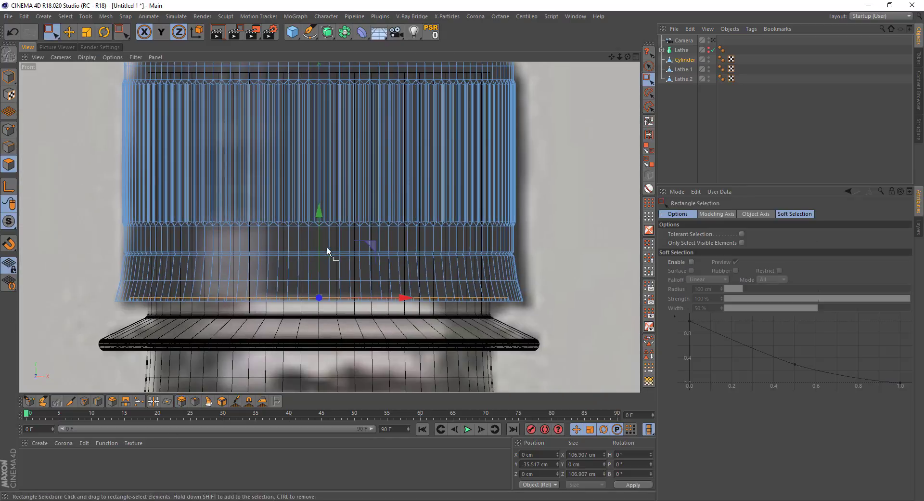
left_click_drag(324, 215, 327, 201)
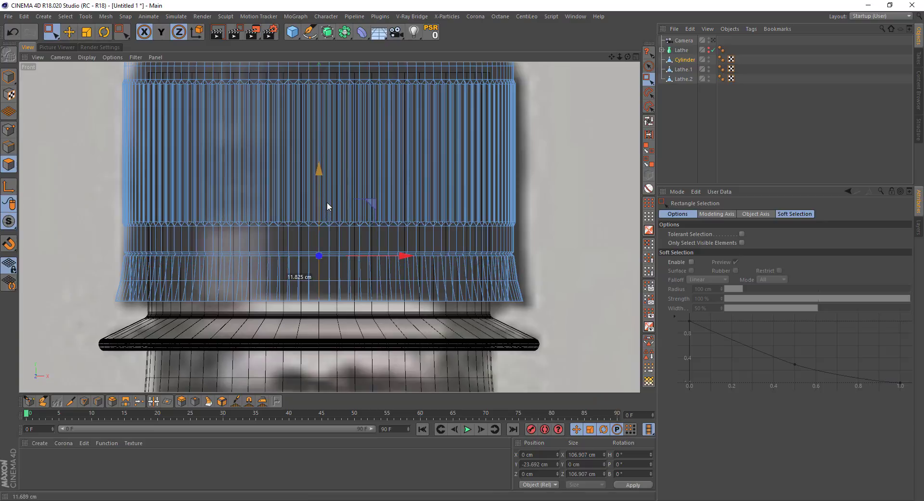
left_click(83, 35)
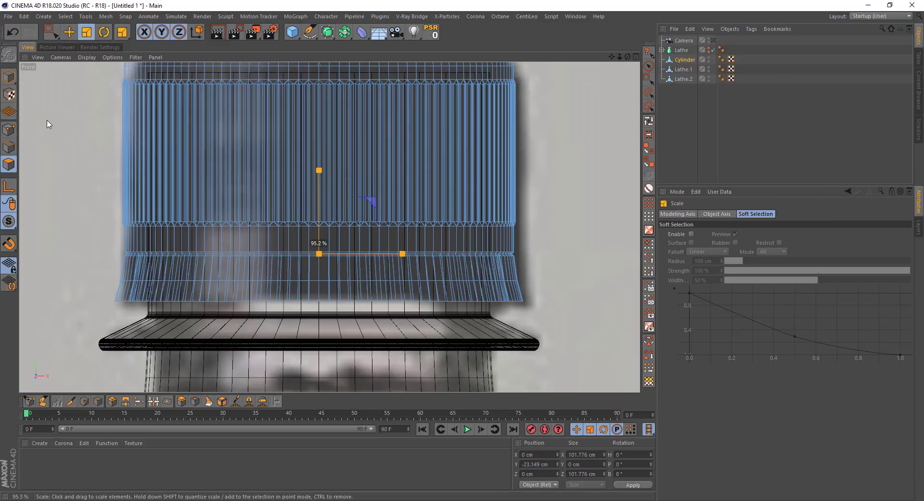
mouse_move(305, 177)
left_mouse_down()
mouse_move(320, 155)
mouse_move(299, 166)
left_mouse_up()
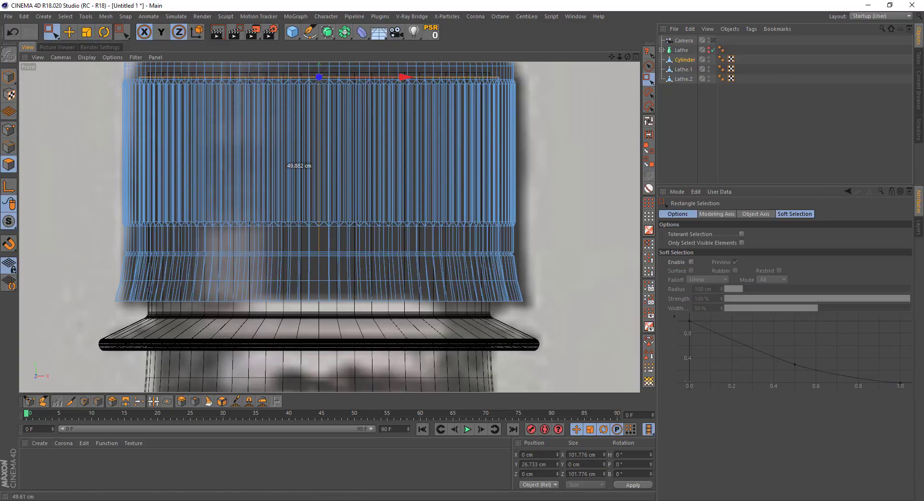
Step: Bevel the lip's rim edge loop with 0.66 cm offset and 1 subdivision, then deselect
middle_click(252, 256)
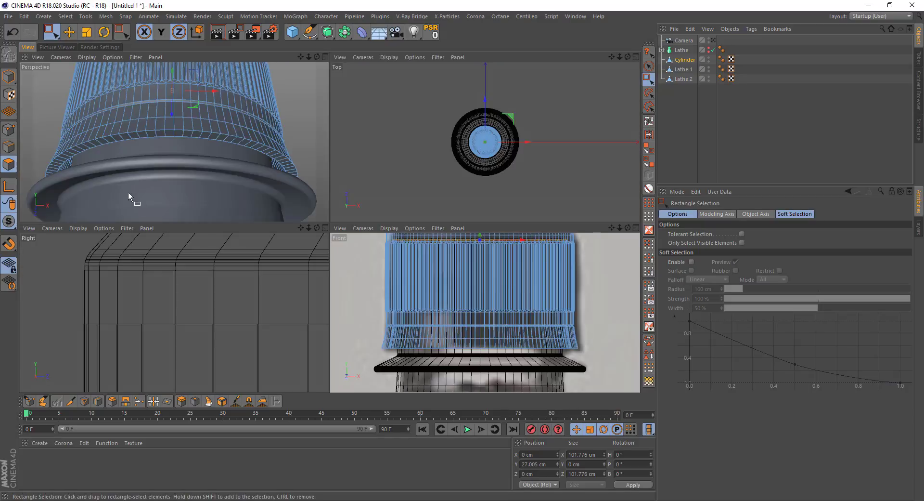
middle_click(130, 198)
left_click(11, 150)
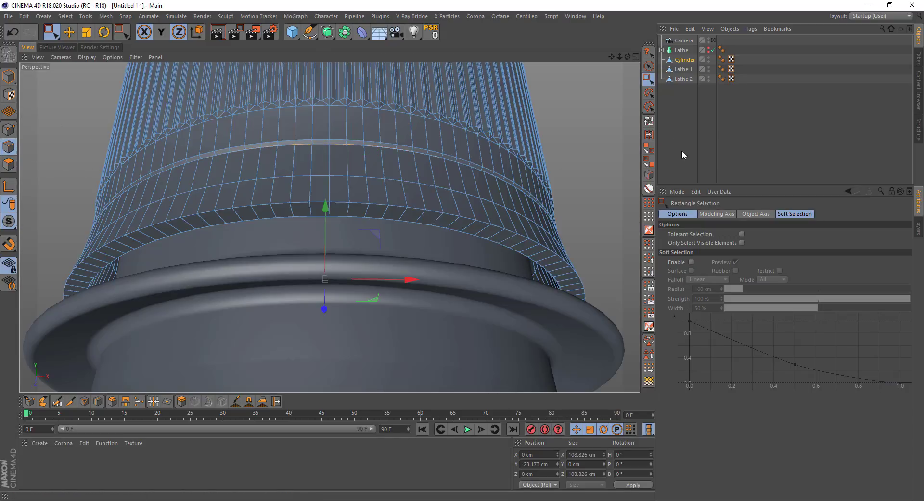
left_click(649, 121)
left_click(464, 239)
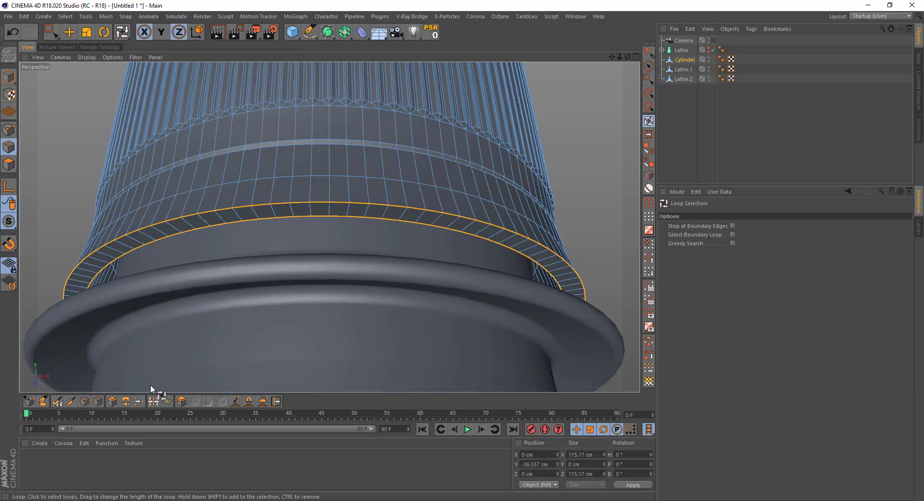
key("m")
key("s")
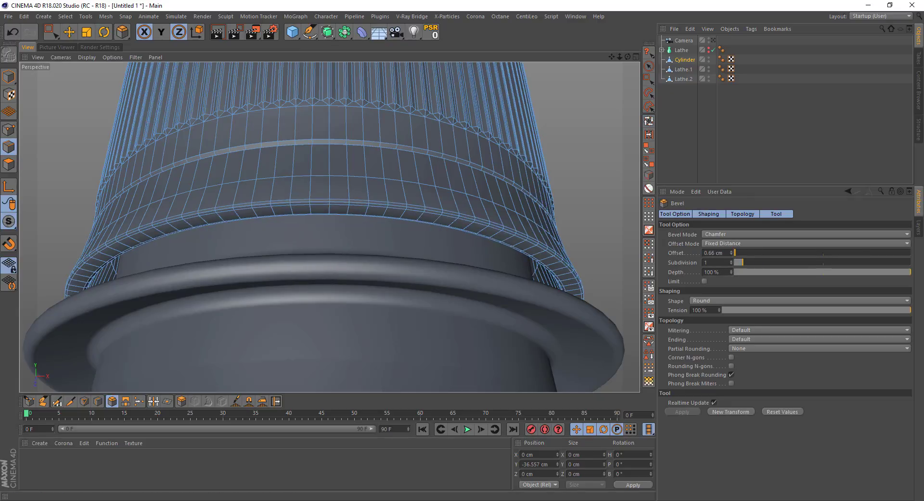
key("0")
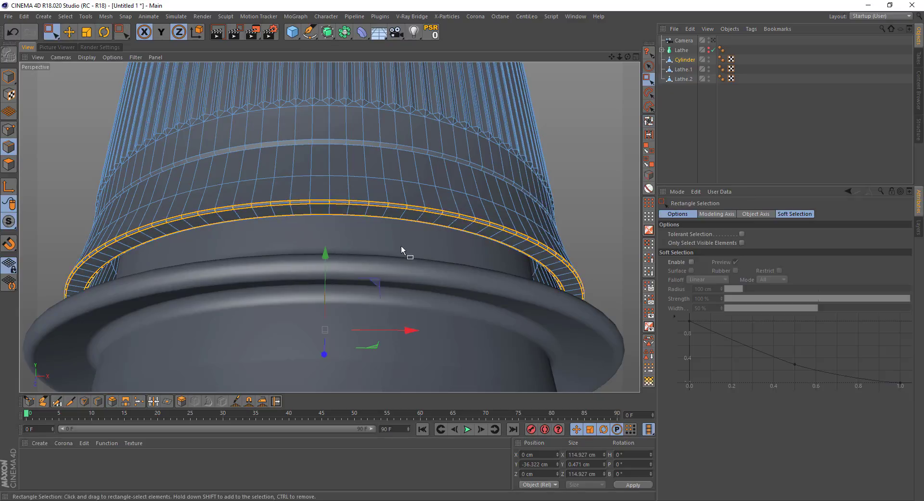
left_click(595, 172)
left_click(663, 123)
mouse_move(451, 161)
left_mouse_down("alt")
mouse_move(380, 204)
mouse_move(388, 261)
left_mouse_up("alt")
scroll(381, 203, "down", 3)
scroll(381, 203, "down", 3)
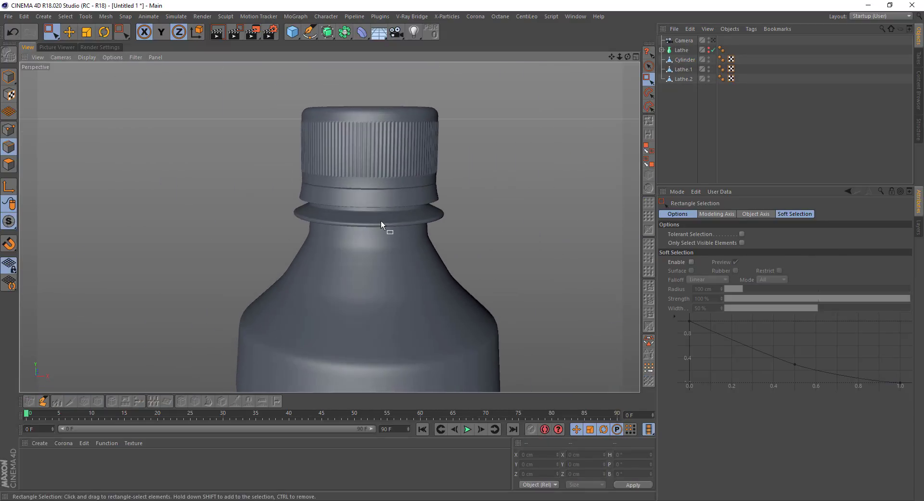
Step: Add a Protection tag to Camera and view the bottle through it
middle_click_drag(388, 261, 391, 209, "alt")
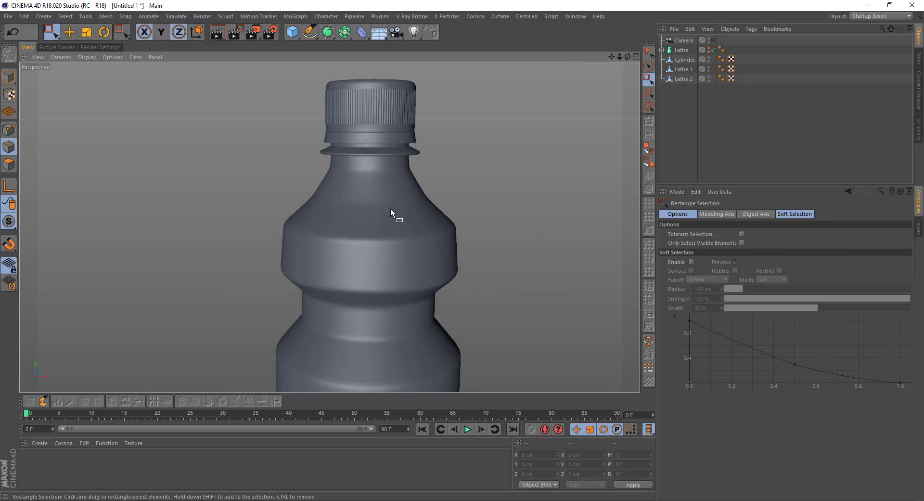
left_click(713, 40)
right_click(689, 40)
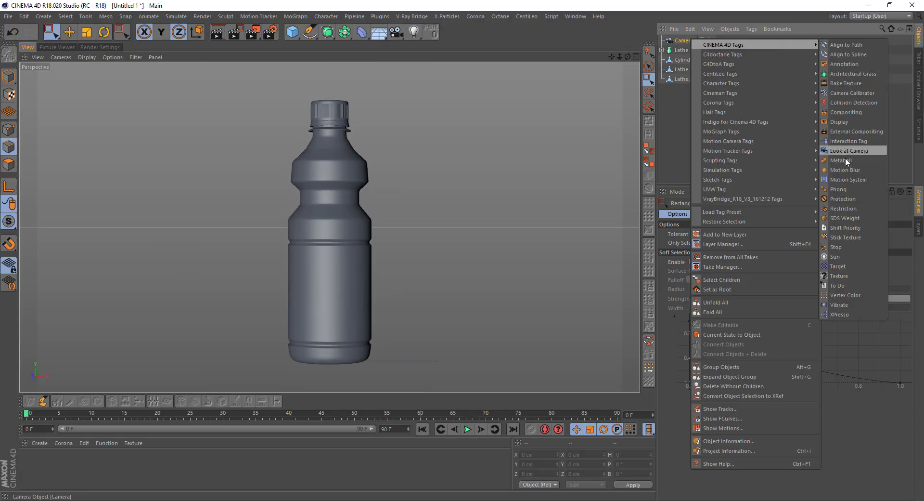
left_click(844, 199)
left_click(685, 123)
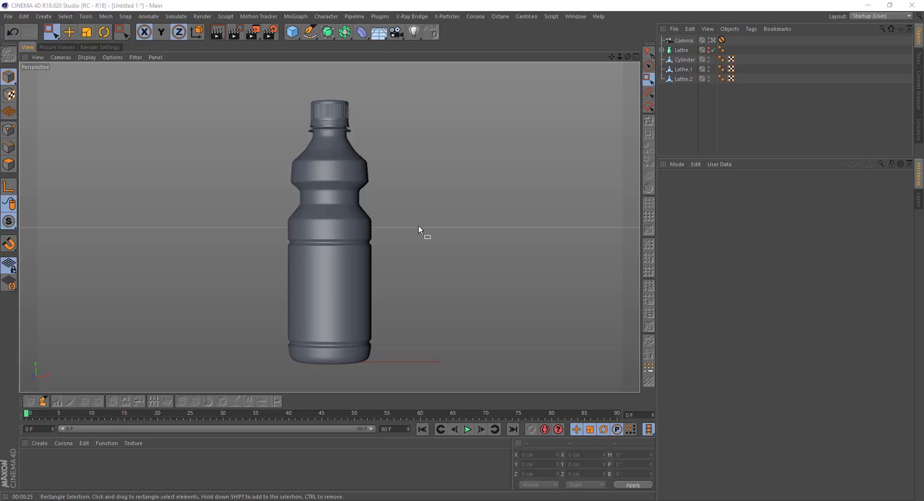
left_click(713, 40)
Step: Add a Sky object from the Environment palette
scroll(375, 204, "down", 5)
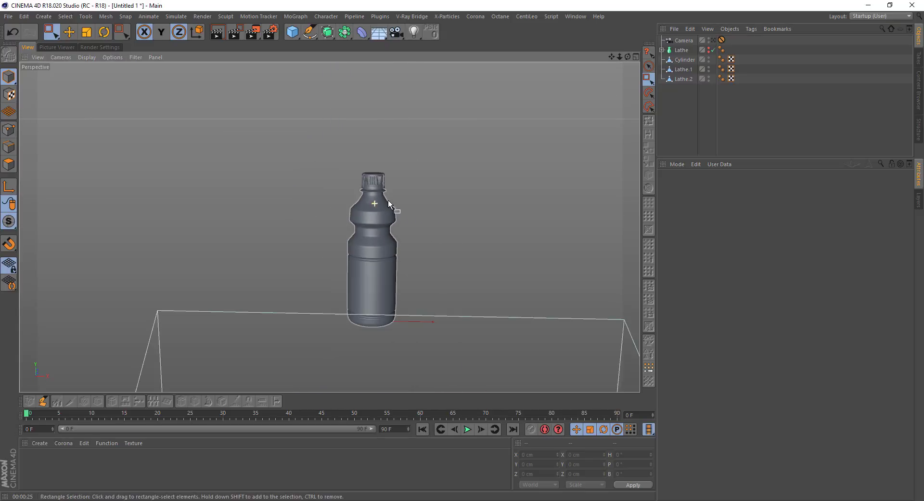
mouse_move(388, 200)
left_mouse_down("alt")
mouse_move(373, 215)
mouse_move(314, 218)
left_mouse_up("alt")
left_click(383, 39)
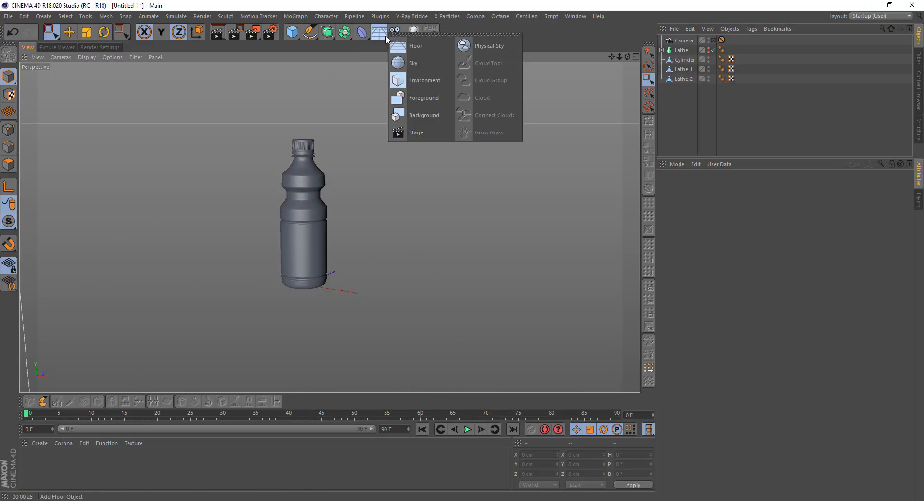
left_click(406, 63)
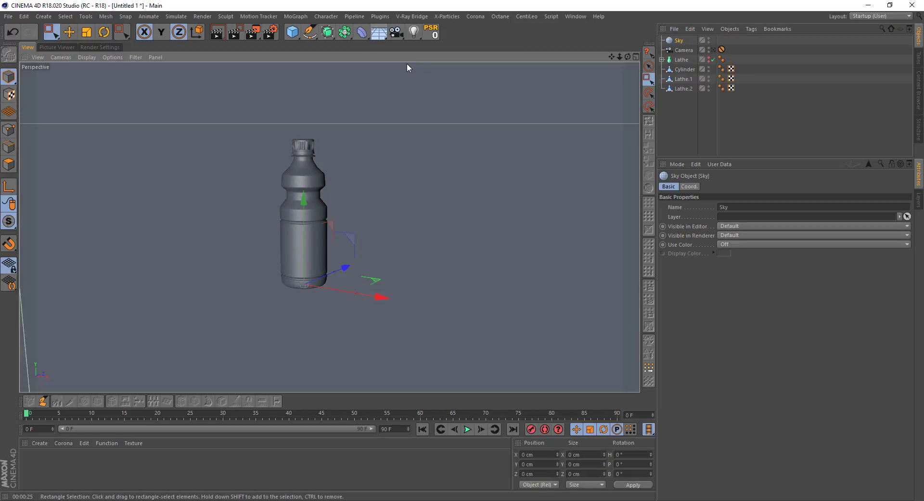
Step: Set the Project Settings Default Object Color to 80% Gray
left_click(24, 16)
left_click(48, 146)
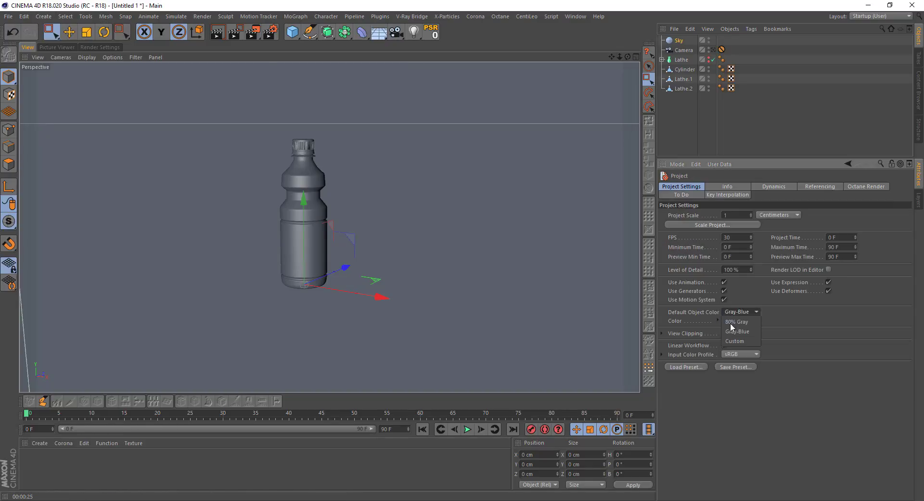
left_click(734, 321)
left_click(693, 132)
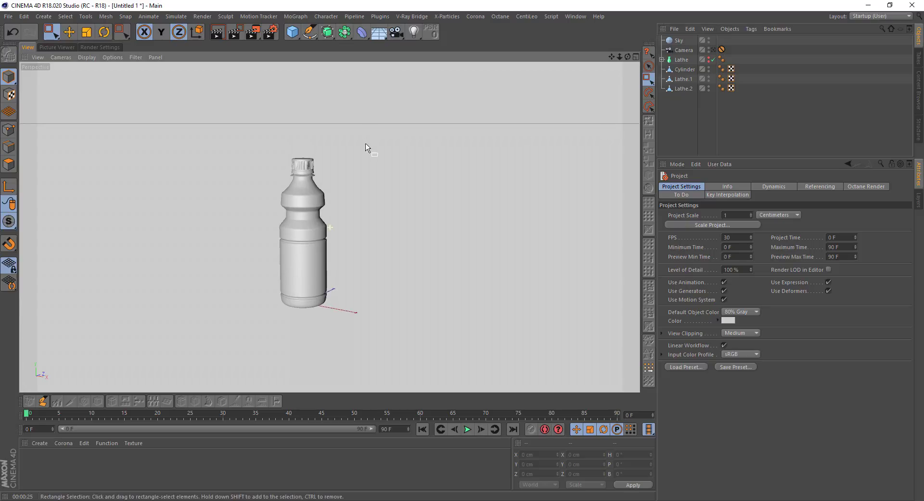
scroll(301, 190, "up", 2)
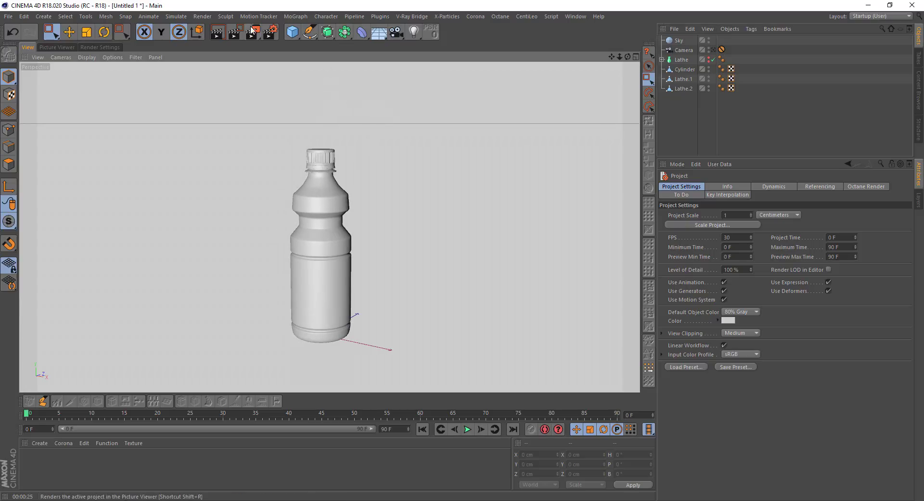
Step: Switch the renderer to Corona in Render Settings
left_click(268, 36)
left_click(85, 68)
left_click(73, 137)
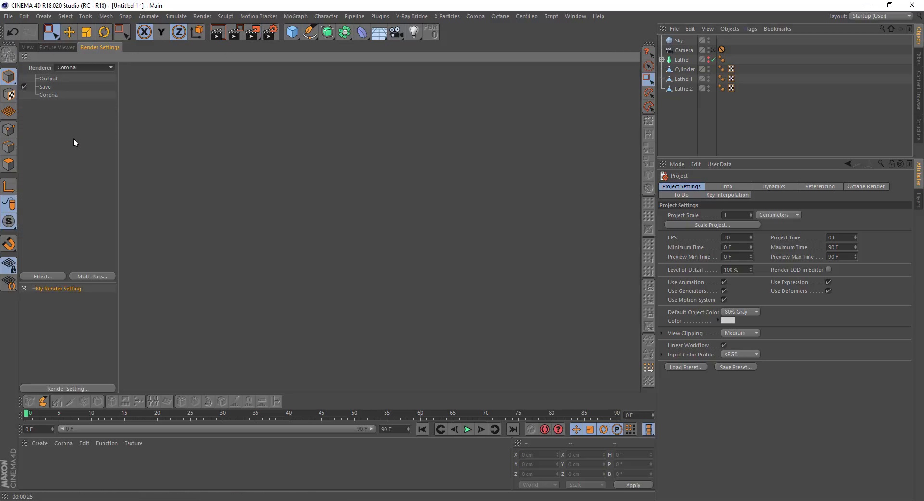
left_click(28, 48)
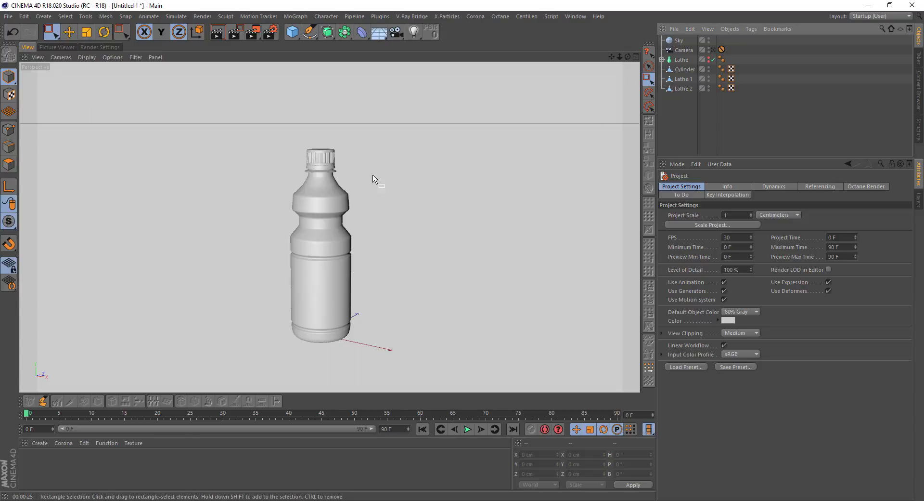
left_click(475, 19)
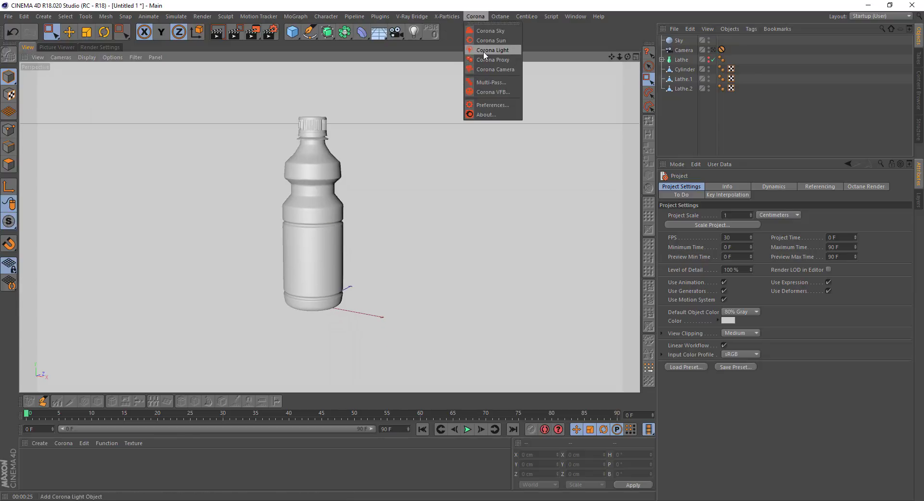
Step: Add a Corona Light with a Target tag aimed at Lathe.2
left_click(483, 51)
left_click_drag(354, 285, 309, 308)
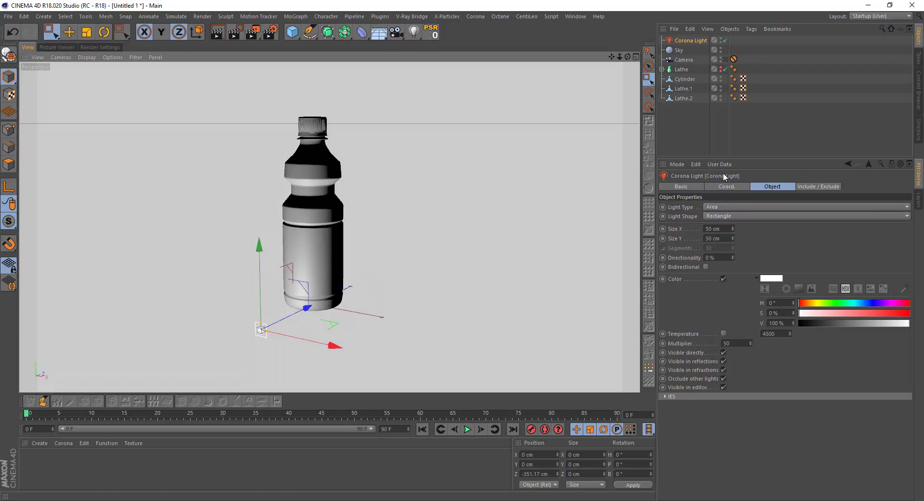
right_click(681, 43)
mouse_move(713, 46)
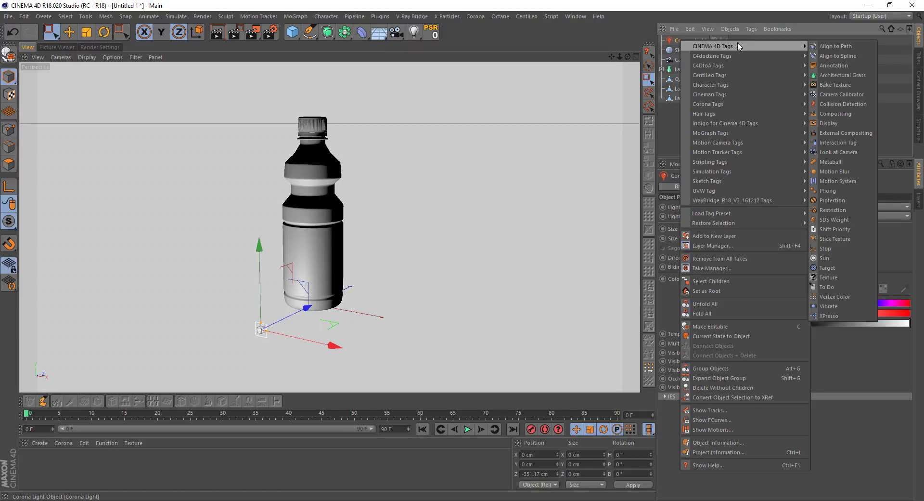
left_click(828, 268)
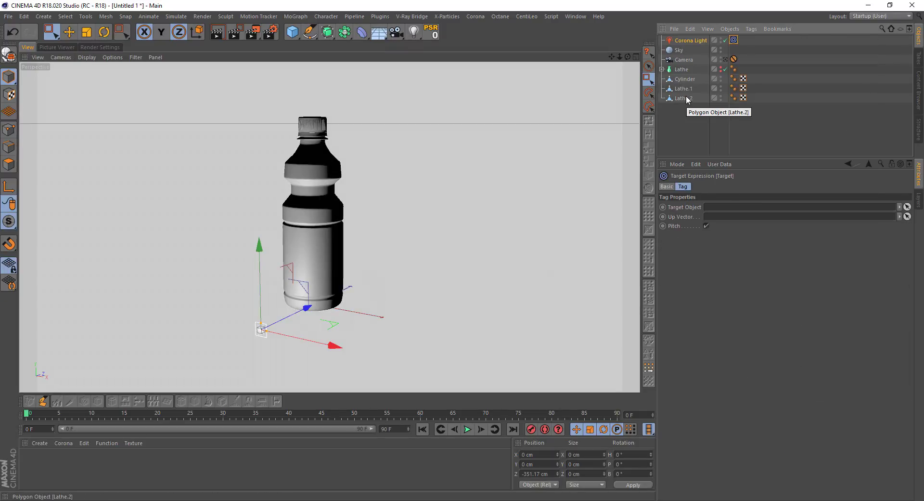
left_click(682, 90)
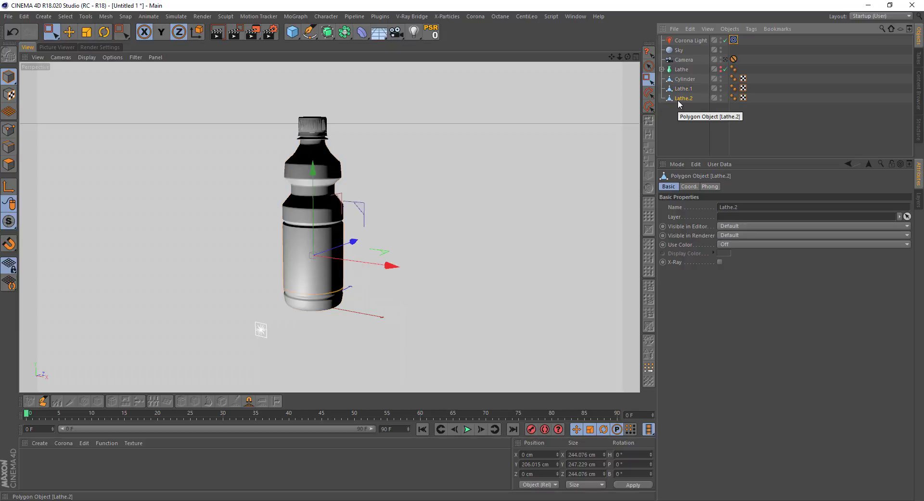
left_click(679, 80)
left_click(681, 97)
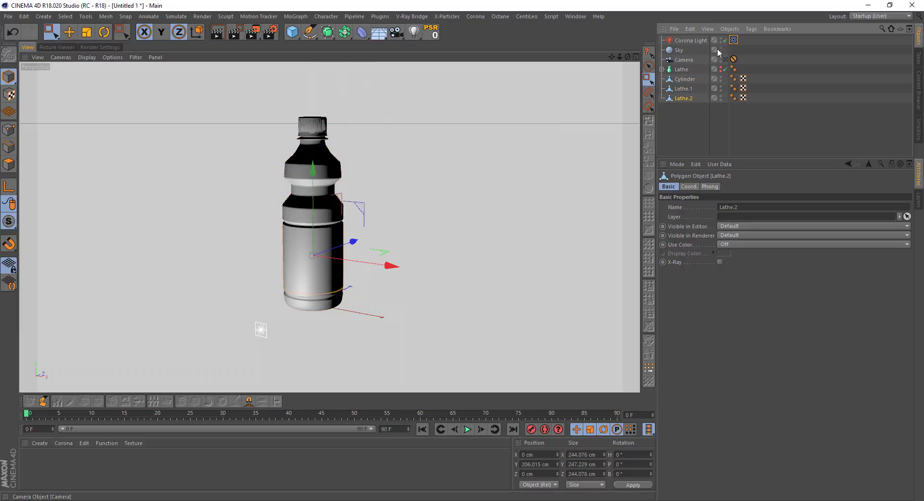
left_click(733, 41)
left_click_drag(687, 98, 712, 209)
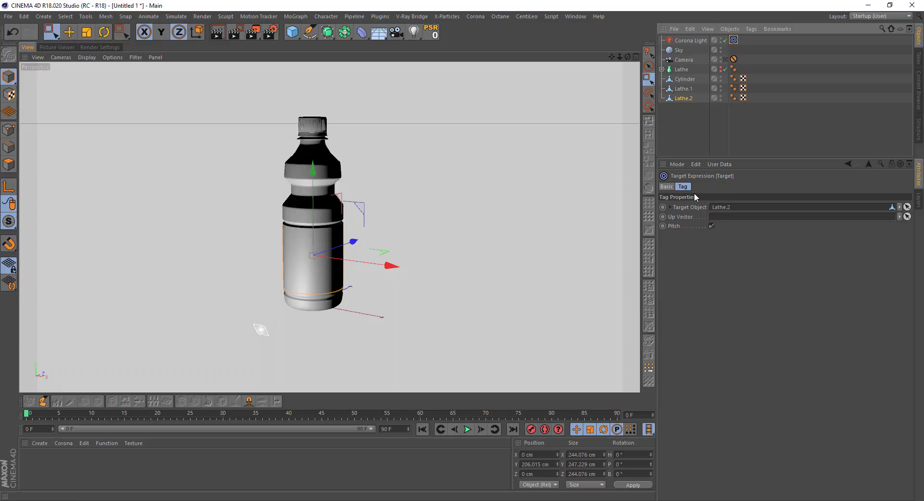
left_click(692, 40)
Step: Position the light above-left, widen it to about 1006 cm and set Multiplier to 6
mouse_move(232, 277)
left_mouse_down()
mouse_move(229, 245)
mouse_move(129, 154)
mouse_move(183, 203)
mouse_move(147, 215)
mouse_move(173, 293)
left_mouse_up()
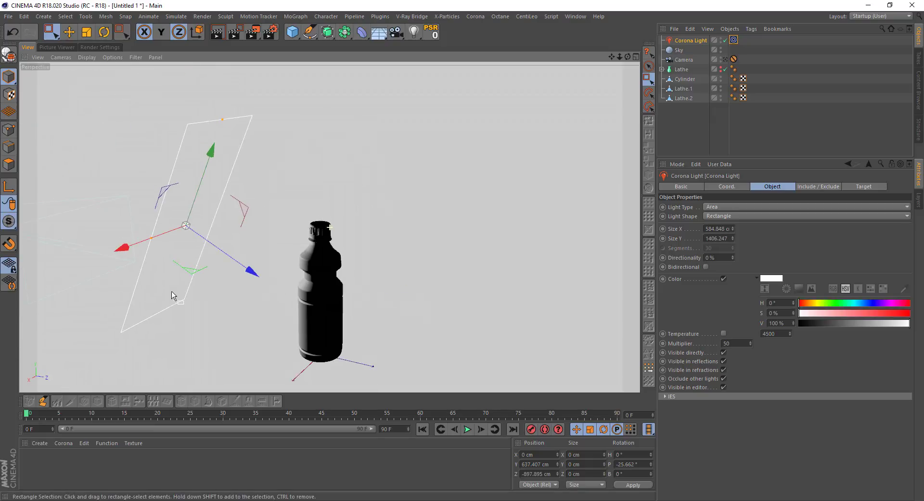
mouse_move(249, 269)
left_mouse_down()
mouse_move(140, 192)
mouse_move(255, 260)
mouse_move(304, 269)
left_mouse_up()
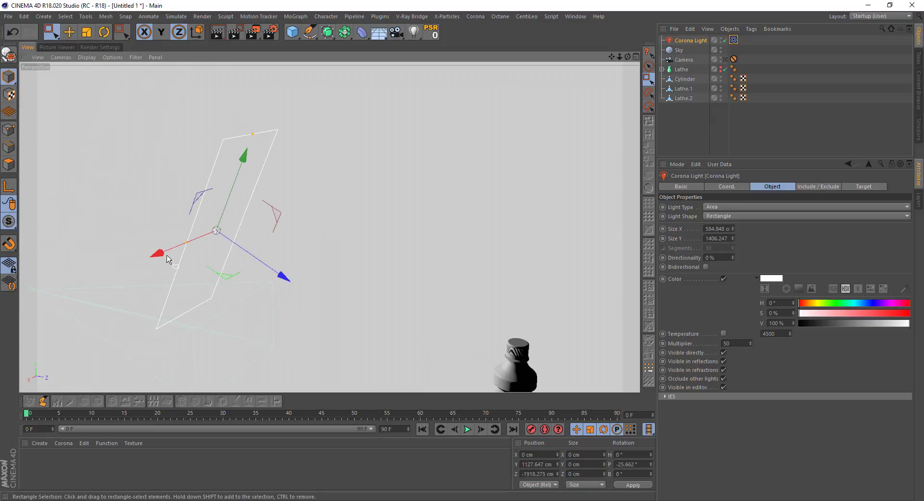
middle_click_drag(305, 268, 420, 270, "alt")
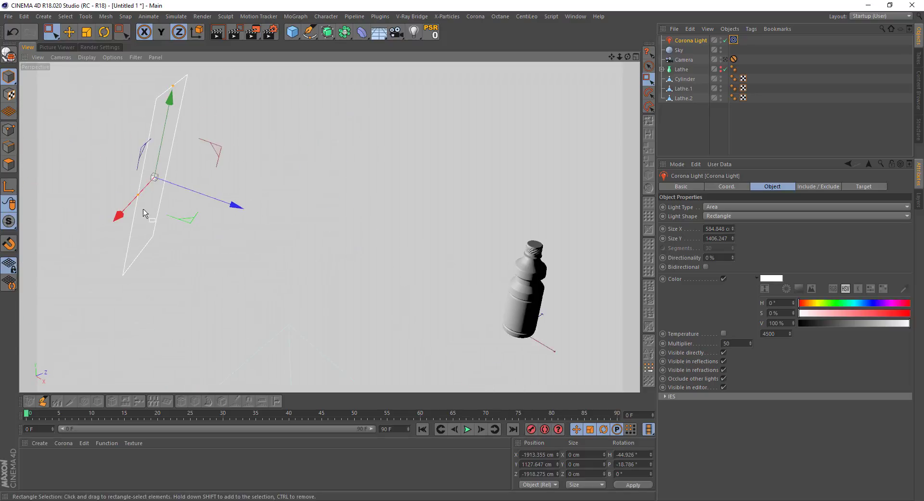
left_click_drag(162, 86, 175, 90)
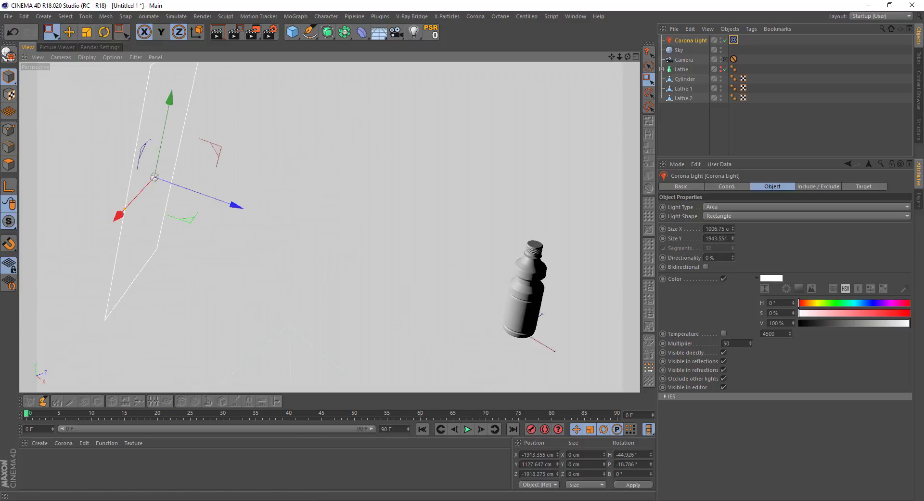
mouse_move(168, 154)
left_mouse_down()
mouse_move(211, 147)
mouse_move(448, 262)
left_mouse_up()
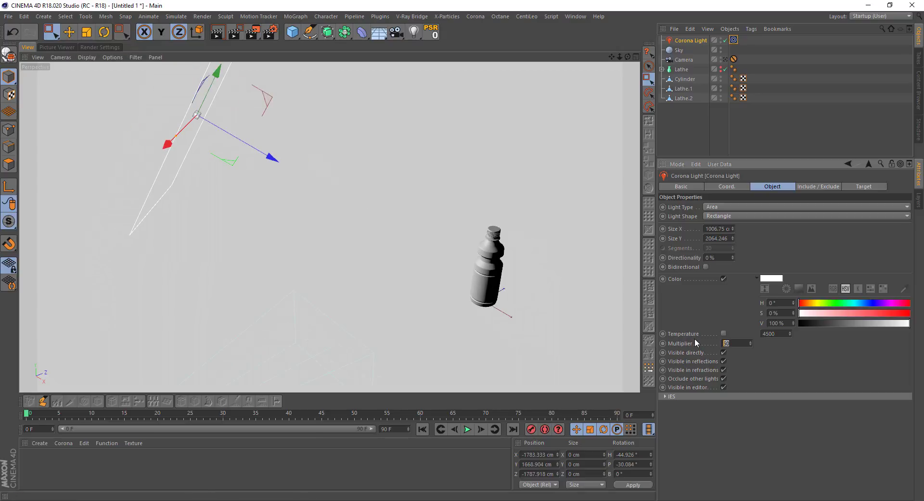
type("6")
key("Return")
left_click(726, 60)
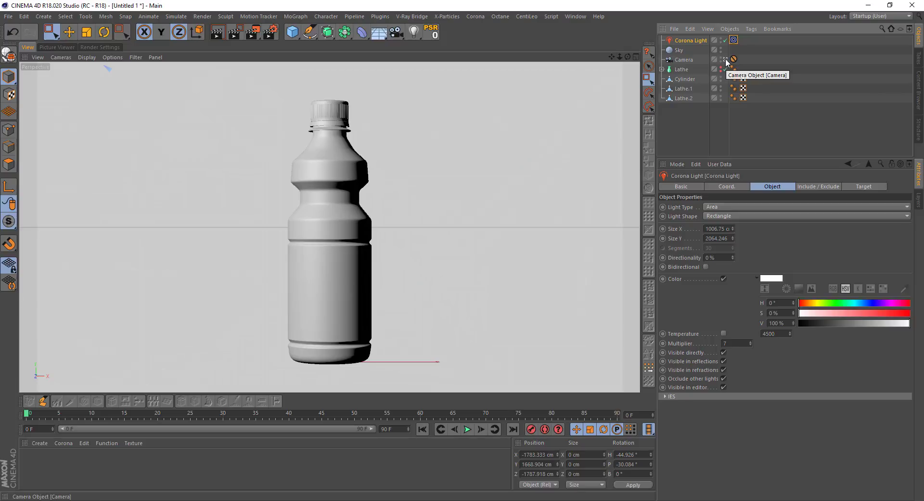
Step: Duplicate the Corona light and place Corona Light.1, rotated, on the bottle's opposite side
left_click_drag(690, 40, 689, 49, "ctrl")
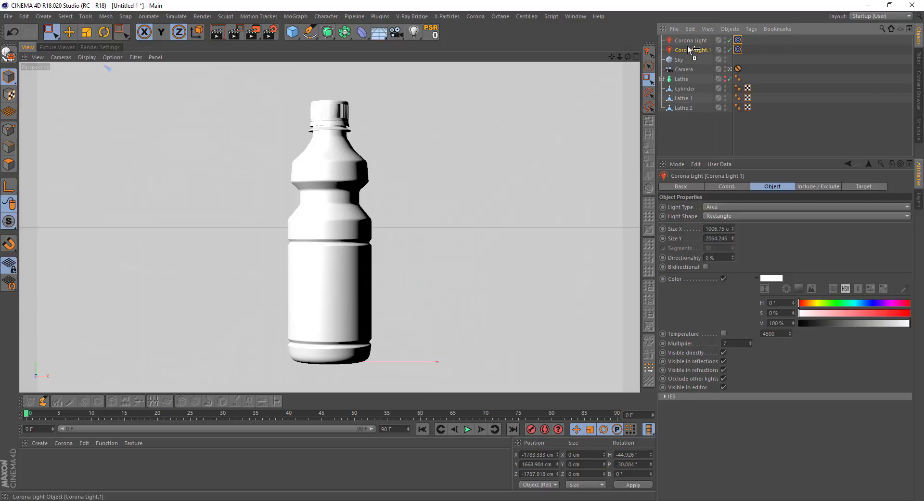
left_click(729, 69)
mouse_move(271, 159)
left_mouse_down()
mouse_move(200, 201)
mouse_move(386, 264)
mouse_move(413, 289)
mouse_move(439, 227)
mouse_move(445, 114)
mouse_move(481, 260)
mouse_move(609, 268)
mouse_move(545, 258)
left_mouse_up()
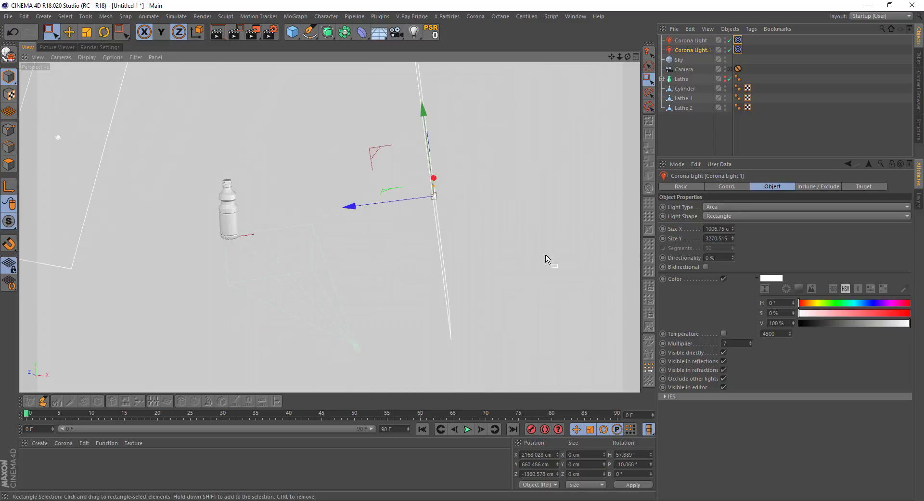
left_click_drag(390, 211, 509, 195)
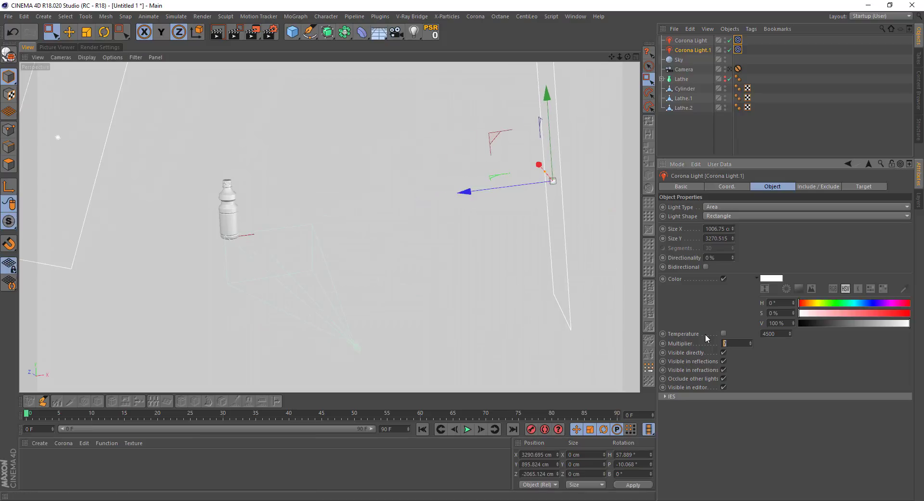
left_click(730, 69)
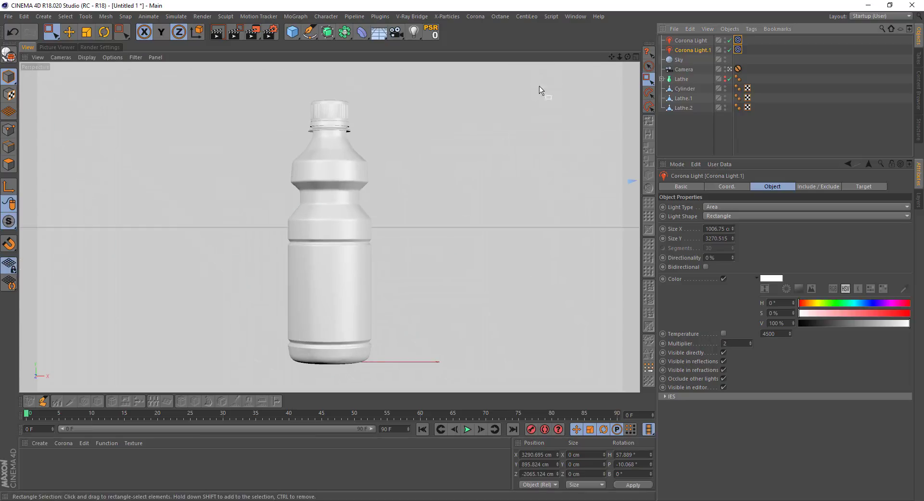
middle_click(388, 118)
scroll(599, 216, "down", 3)
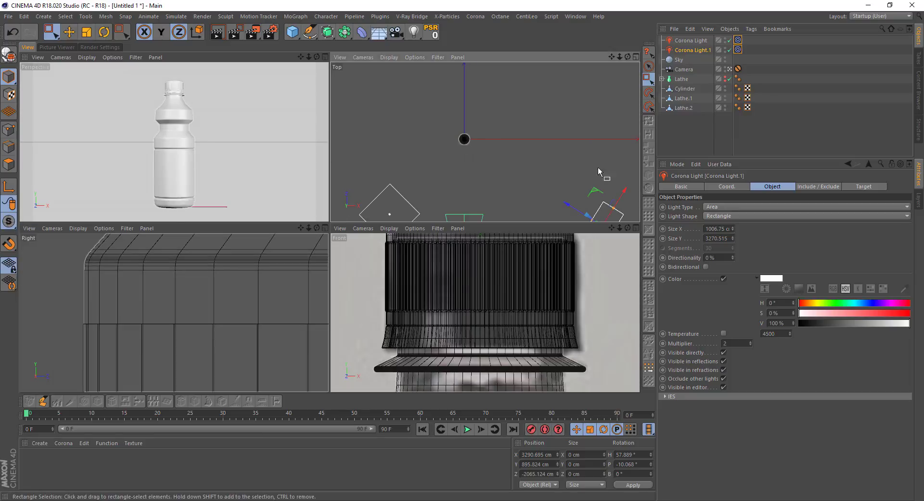
left_click_drag(599, 171, 640, 138)
middle_click(204, 142)
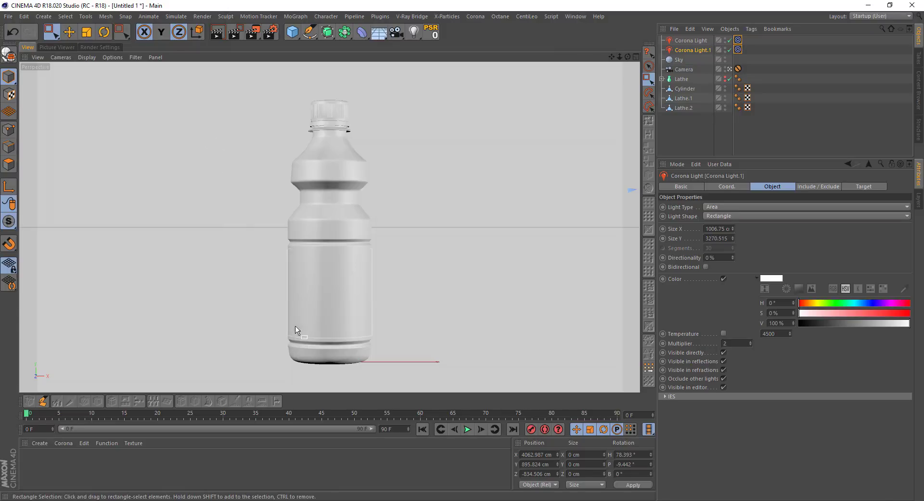
Step: Create a new Corona material with its diffuse colour darkened to 3% value
left_click(45, 473)
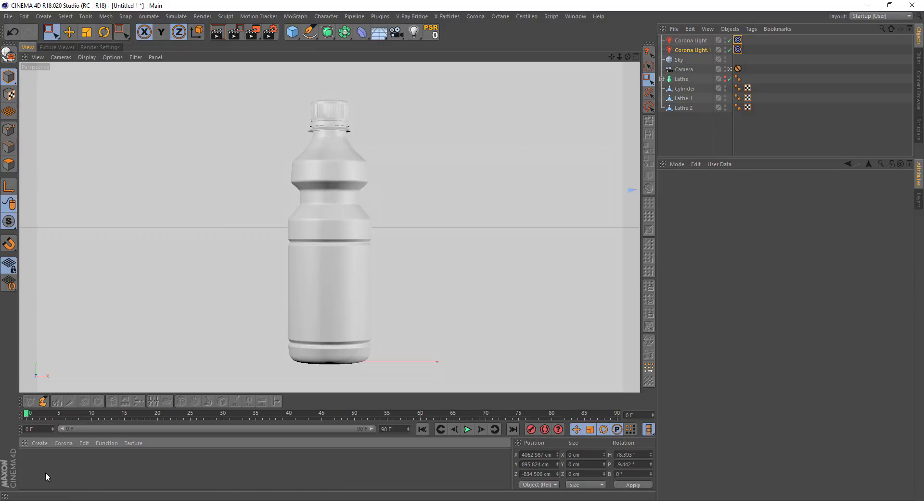
left_click(63, 443)
left_click(81, 380)
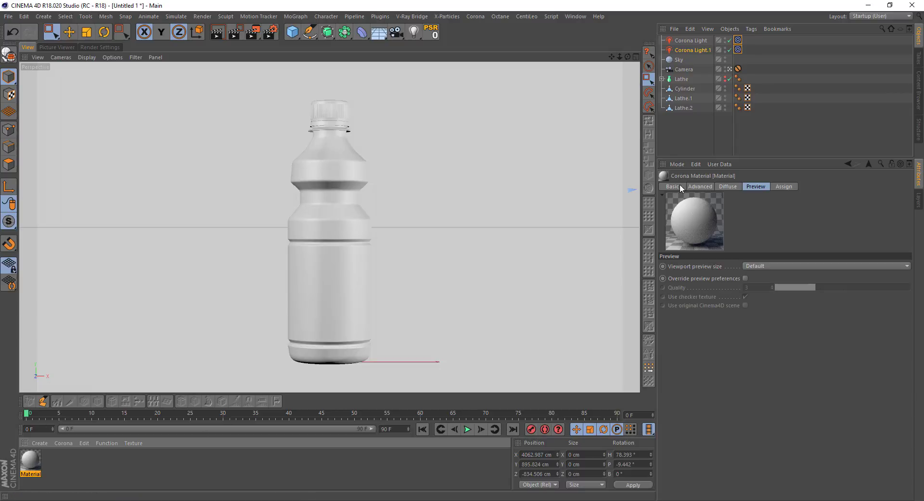
left_click(727, 187)
left_click_drag(757, 310, 745, 312)
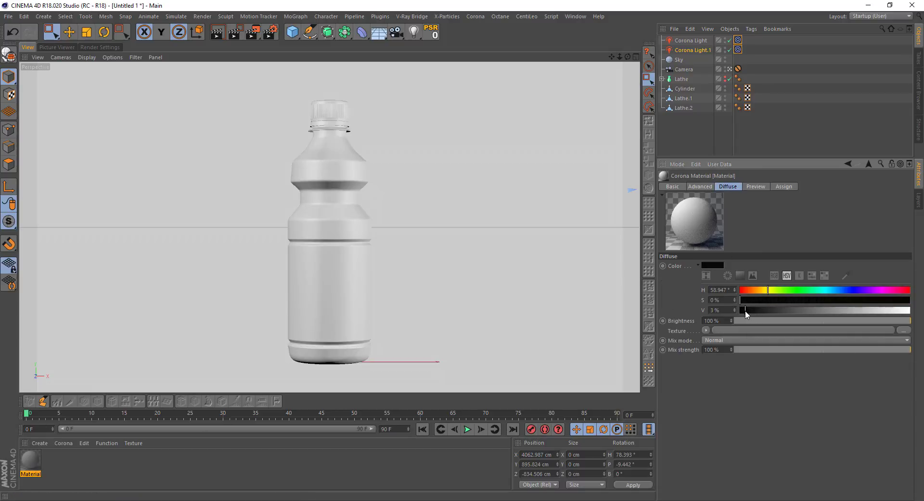
left_click(672, 186)
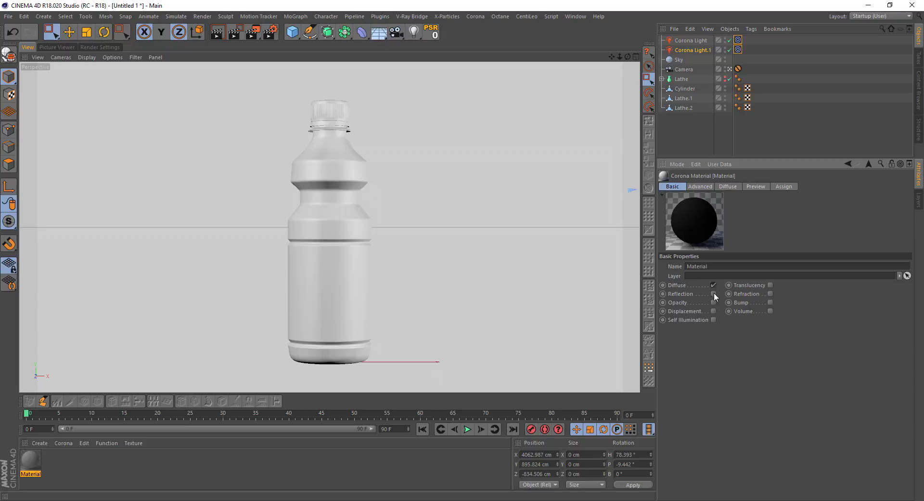
Step: Enable reflection with Fresnel IOR 1.23 and apply the material to the Cylinder cap
left_click(714, 294)
left_click(758, 186)
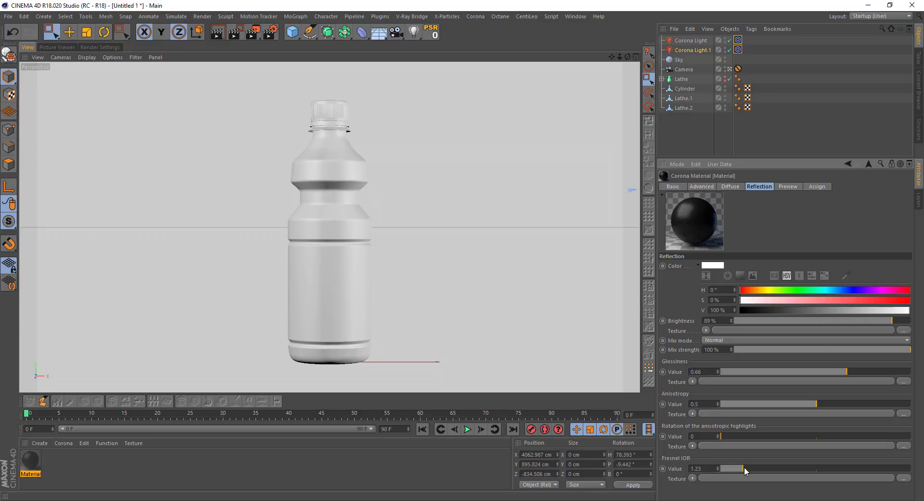
left_click_drag(745, 468, 742, 468)
left_click(893, 321)
left_click_drag(695, 224, 679, 90)
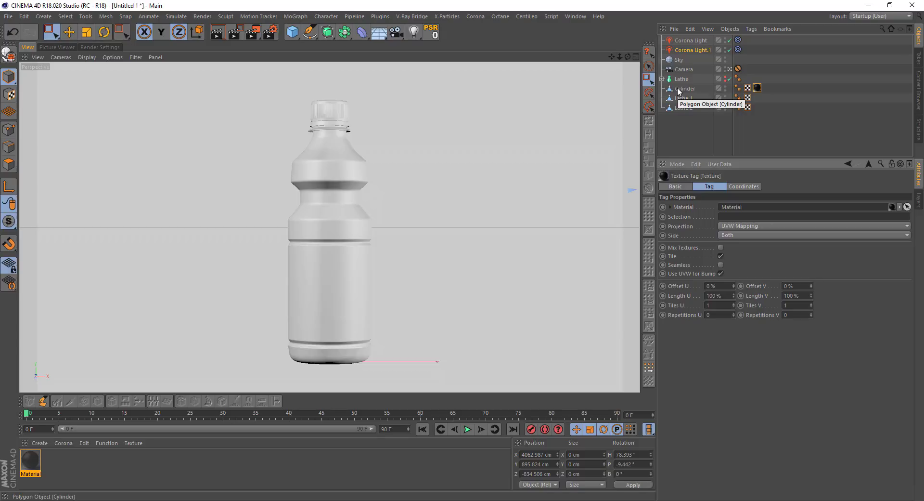
left_click(687, 137)
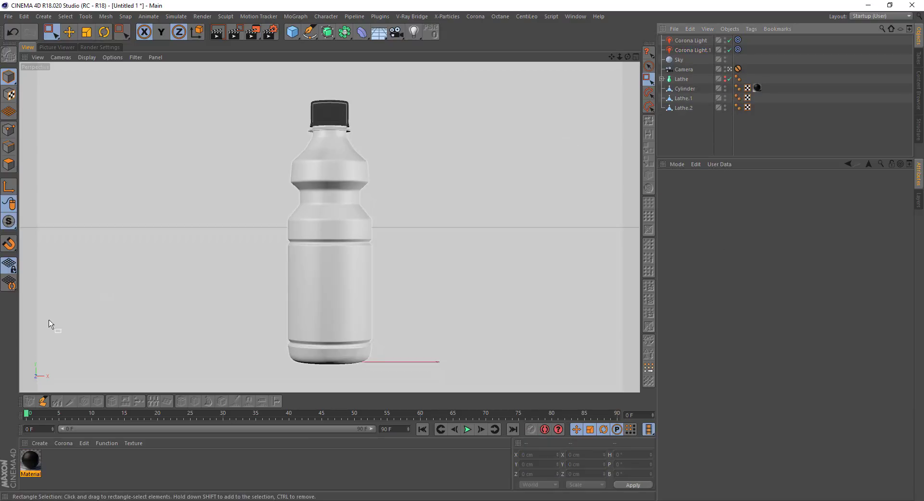
Step: Create a Corona material with 11.jpg loaded as its diffuse texture
left_click(63, 443)
left_click(82, 429)
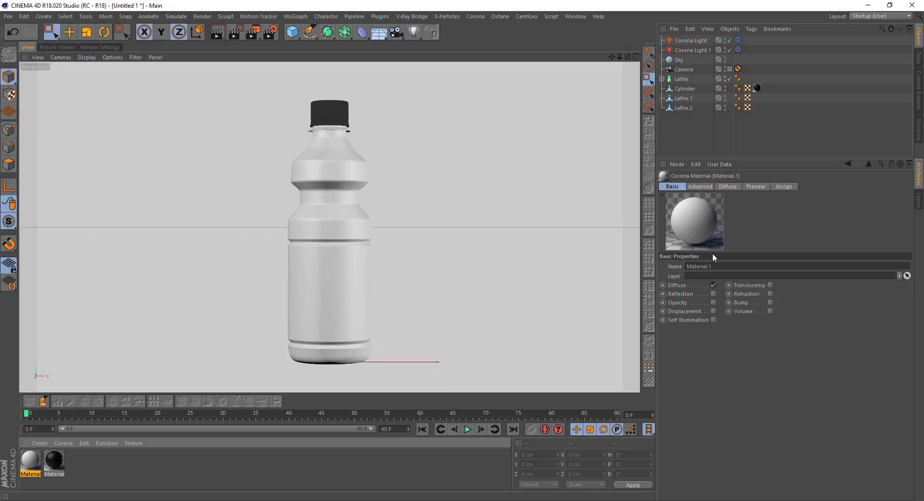
left_click(722, 186)
left_click(904, 330)
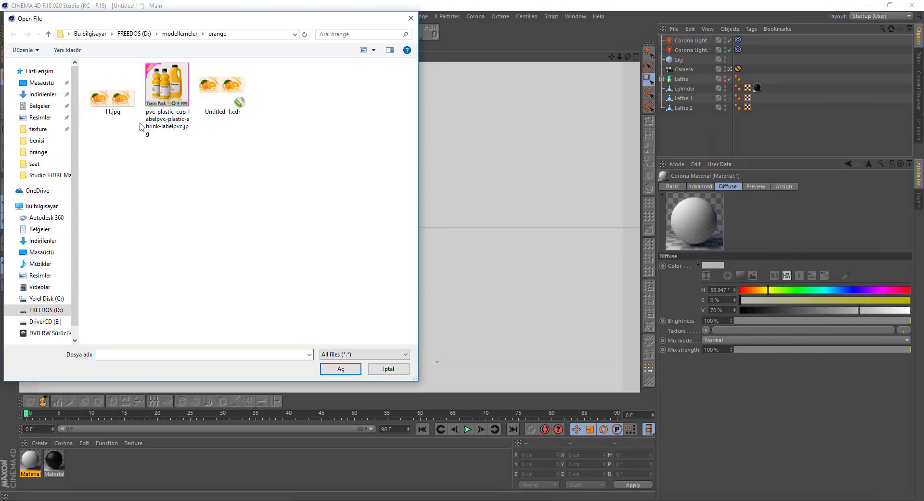
double_click(113, 96)
left_click(524, 295)
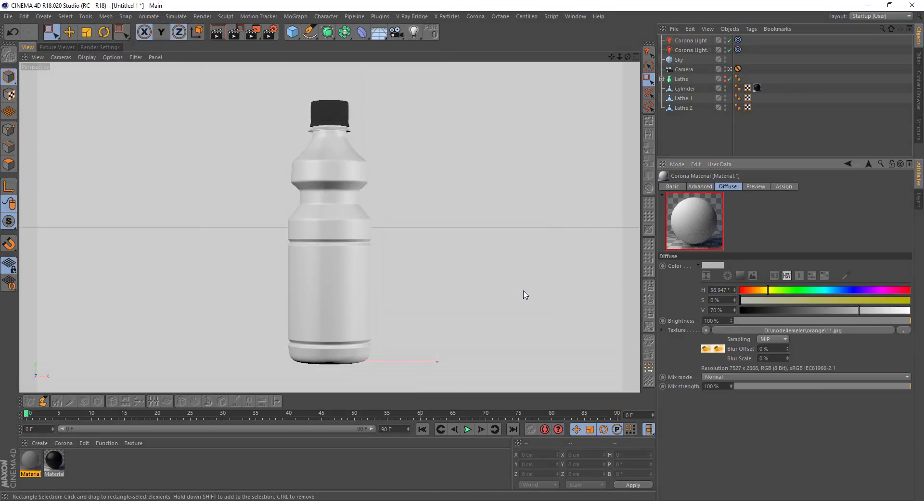
Step: Apply the label material to Lathe.2 with Flat projection, lengths 343%/140% and offsets -17%/-10%
left_click_drag(708, 222, 684, 97)
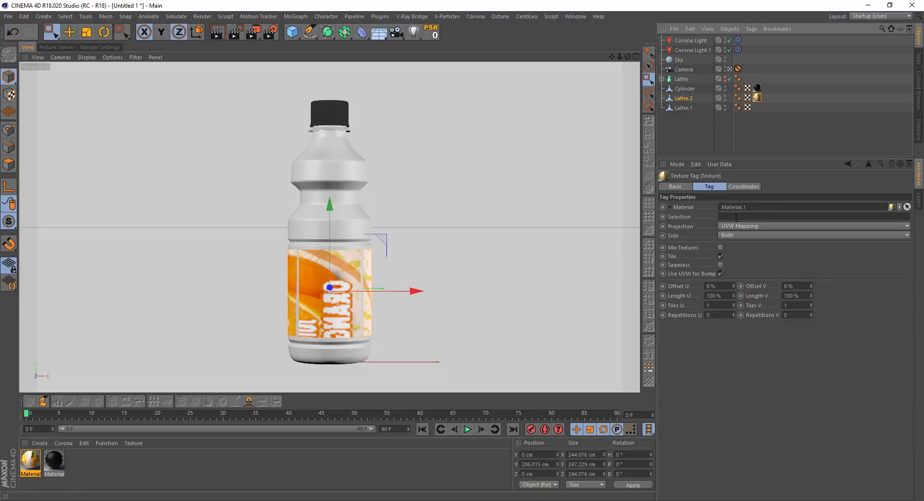
left_click(735, 225)
left_click(736, 254)
mouse_move(734, 295)
left_mouse_down()
mouse_move(811, 301)
mouse_move(805, 295)
left_mouse_up()
mouse_move(733, 285)
left_mouse_down()
mouse_move(722, 287)
mouse_move(728, 299)
mouse_move(728, 284)
left_mouse_up()
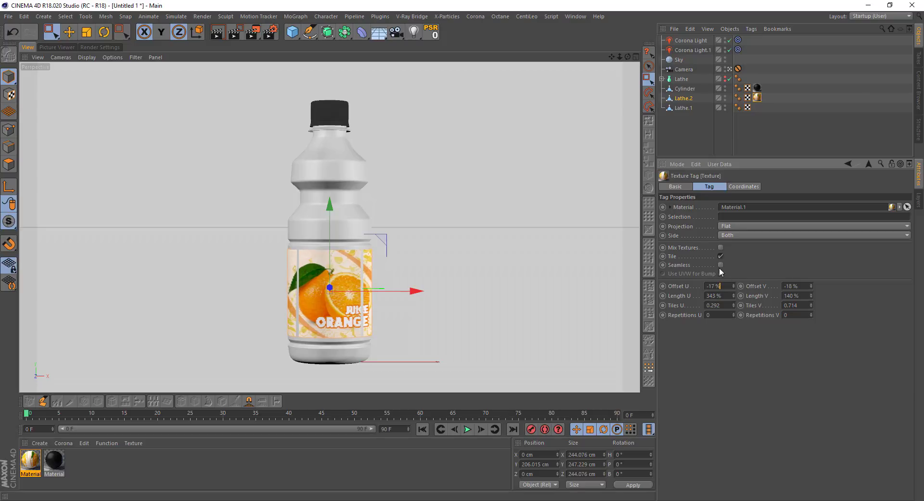
left_click(758, 97)
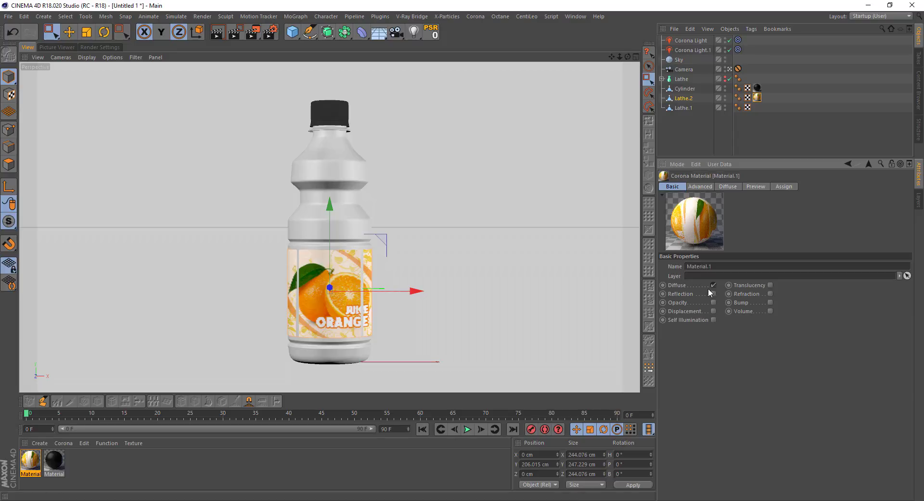
Step: Enable reflection on the label material with brightness 86% and glossiness about 0.8
left_click(714, 294)
left_click(759, 186)
left_click_drag(763, 160, 763, 124)
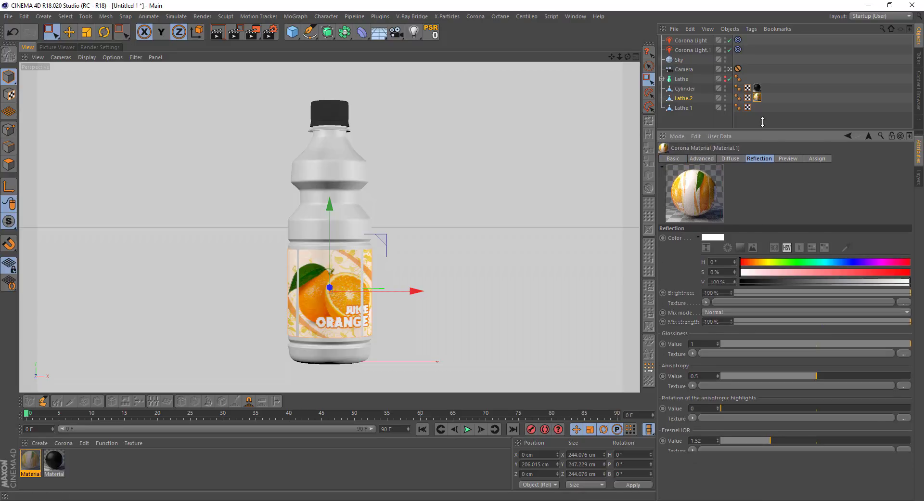
left_click_drag(891, 285, 887, 285)
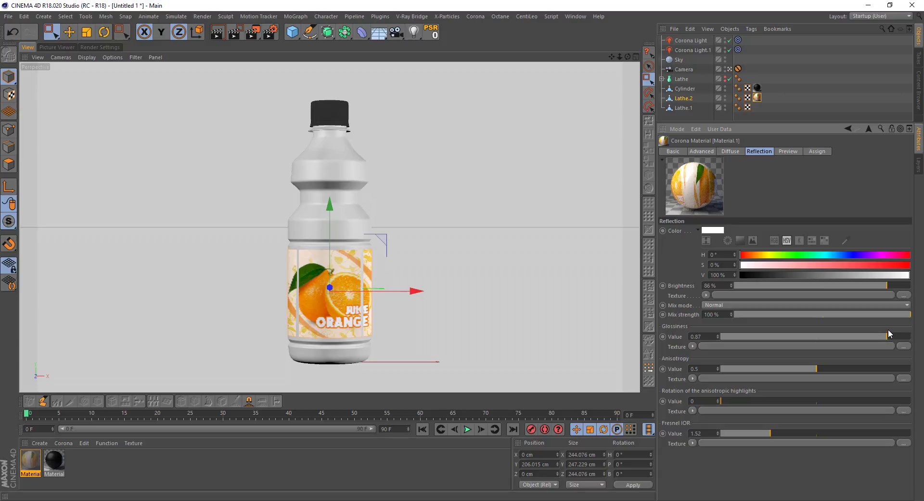
left_click_drag(888, 335, 876, 338)
left_click_drag(716, 126, 716, 173)
Step: Create Material.2 with reflection and refraction on and diffuse turned off
left_click(63, 442)
left_click(75, 384)
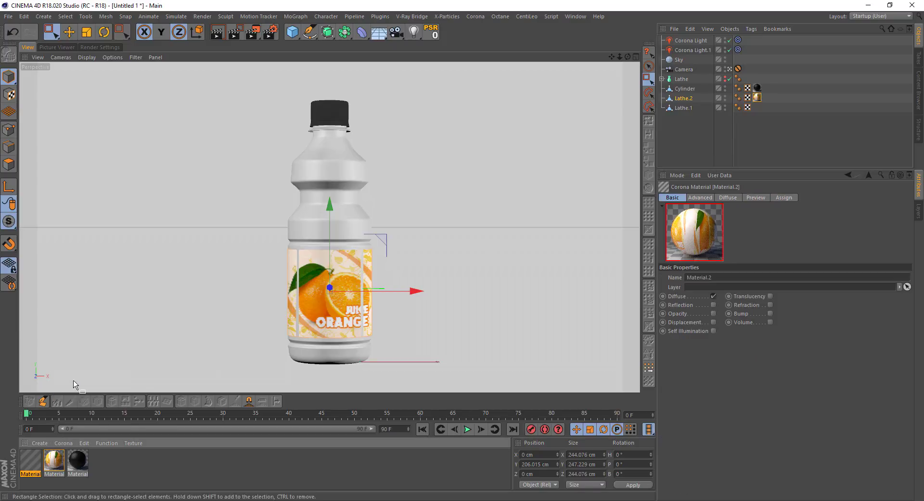
left_click(714, 305)
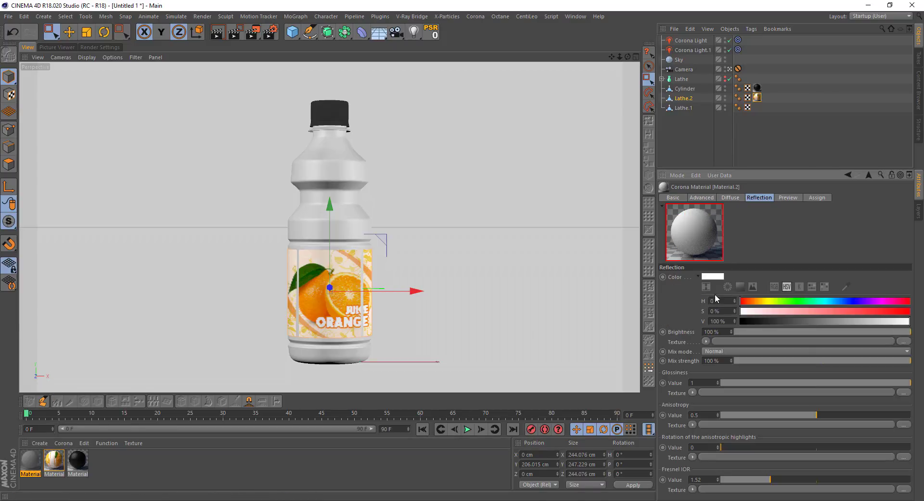
left_click(673, 197)
left_click(713, 297)
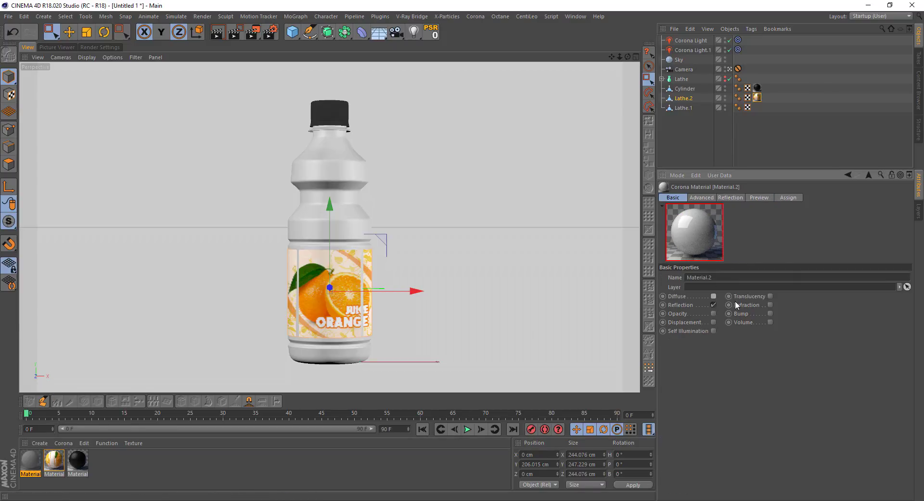
left_click(770, 305)
Step: Set Material.2's reflection brightness to 95% and its refraction to IOR 1.1, brightness 95%, glossiness 0.9
left_click(734, 197)
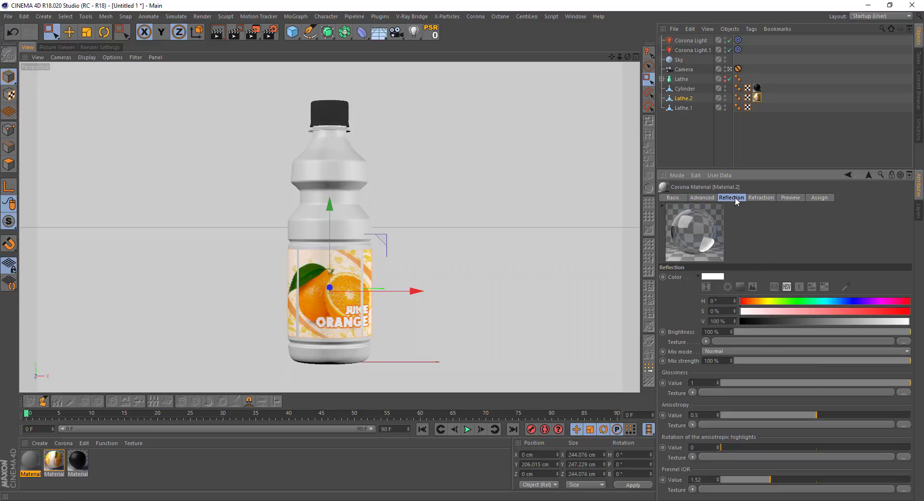
left_click(898, 332)
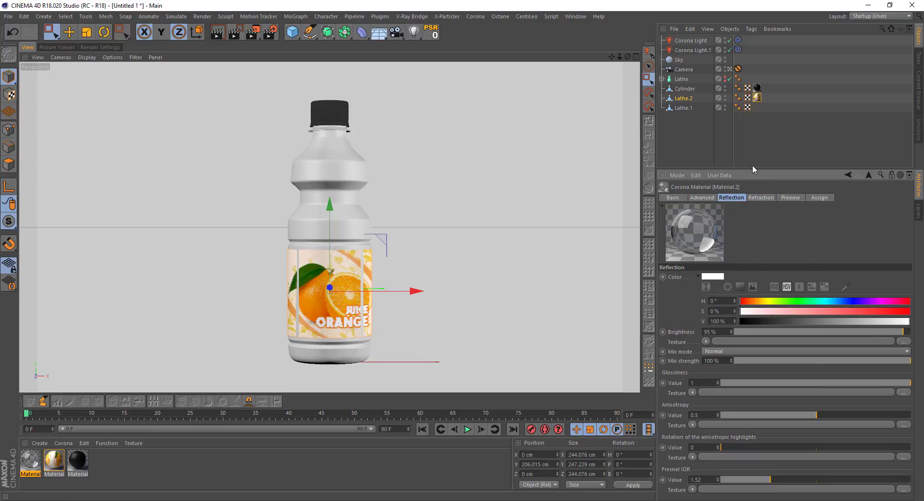
left_click_drag(753, 170, 754, 131)
left_click(760, 159)
left_click(729, 405)
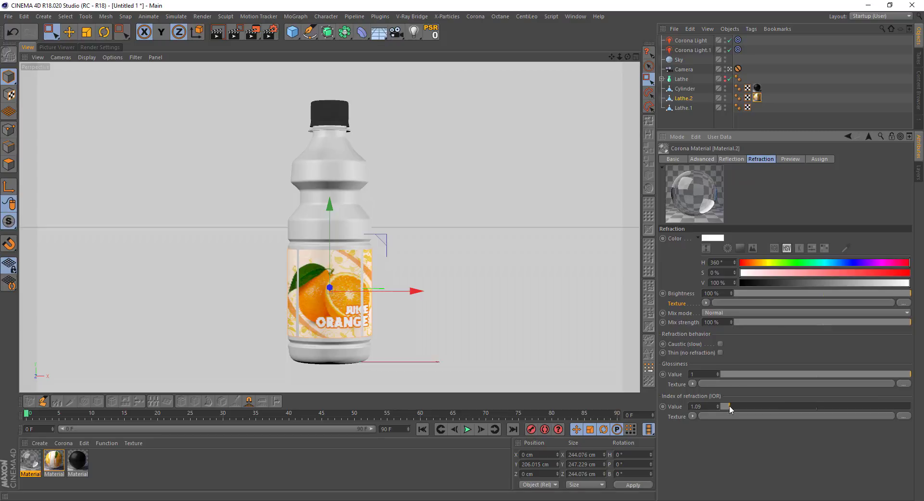
left_click(899, 293)
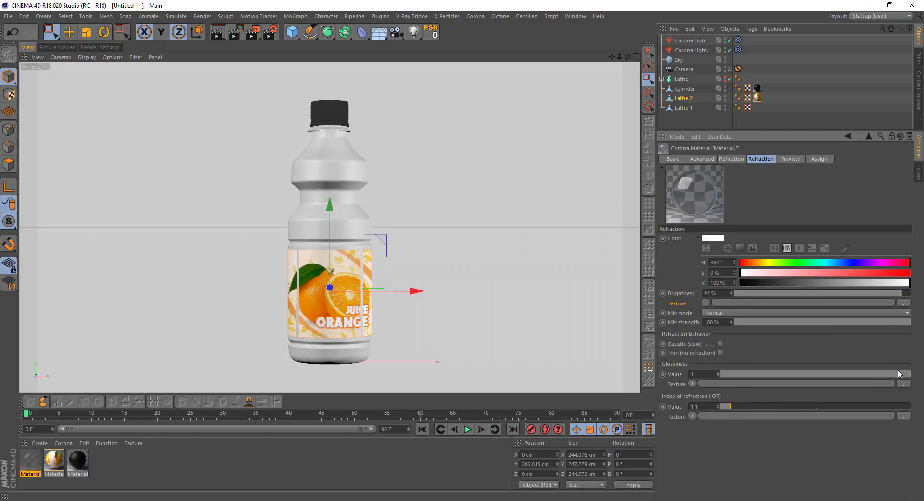
left_click_drag(891, 296, 892, 294)
left_click(873, 375)
left_click(888, 374)
Step: Select the neck ring polygons of Lathe.1 below the cap in the front view
left_click(682, 108)
left_click(4, 167)
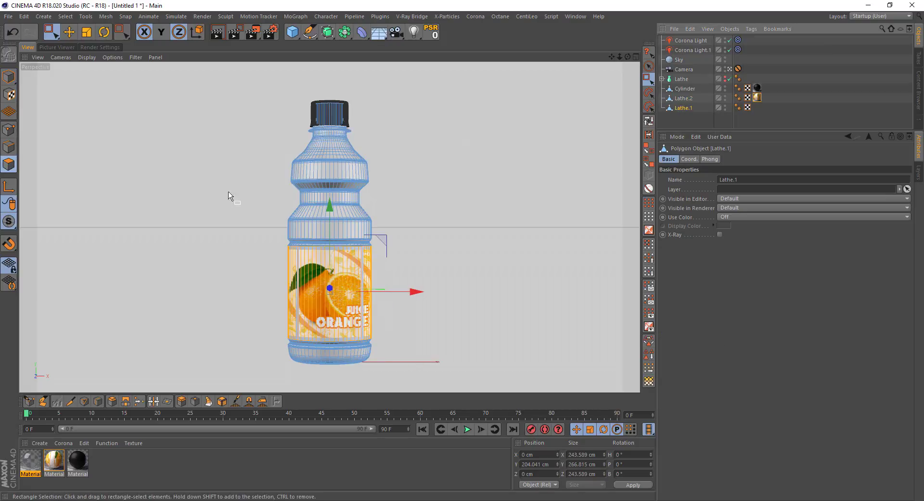
middle_click(285, 196)
middle_click(382, 289)
scroll(355, 294, "down", 3)
middle_click_drag(355, 294, 337, 222)
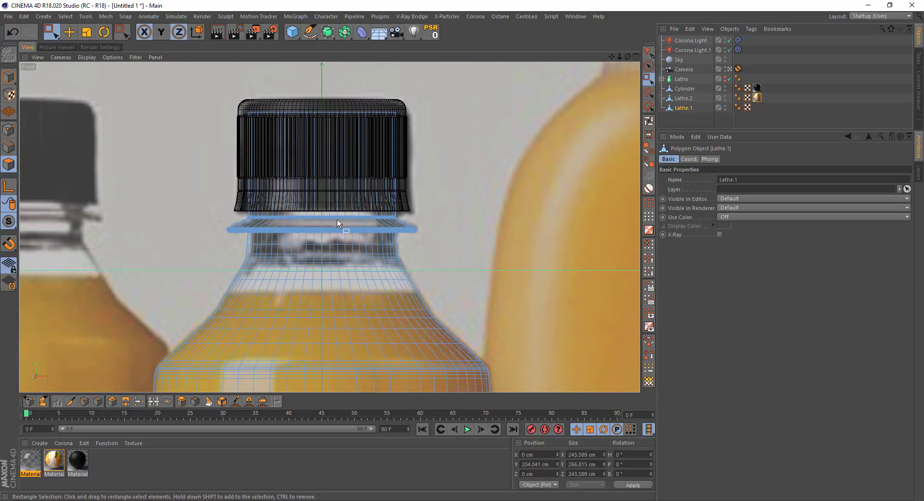
left_click_drag(182, 87, 457, 305)
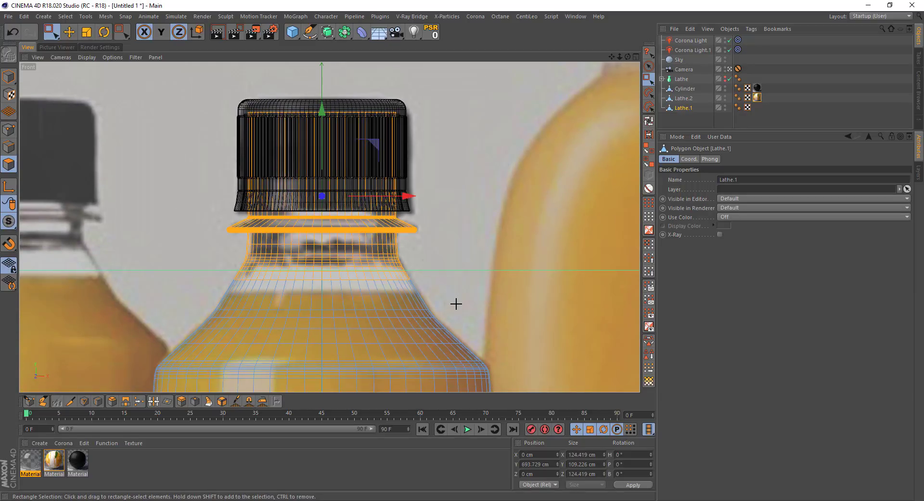
left_click(453, 277)
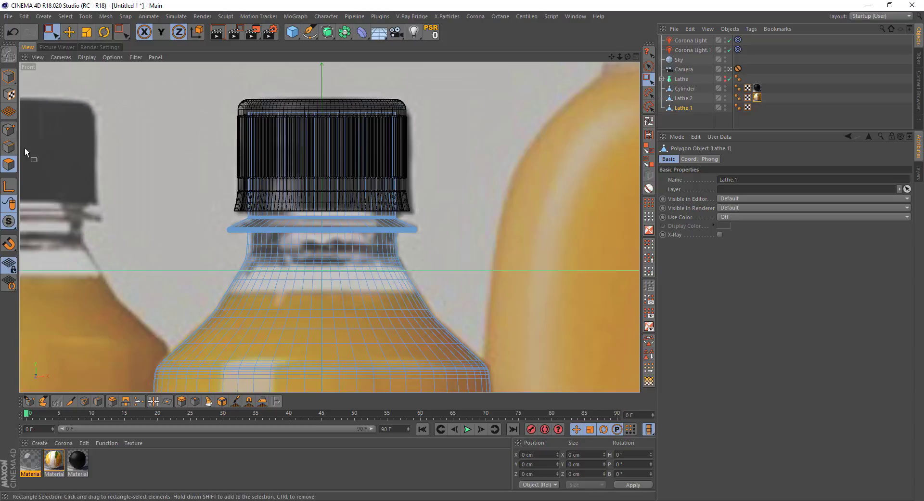
key("0")
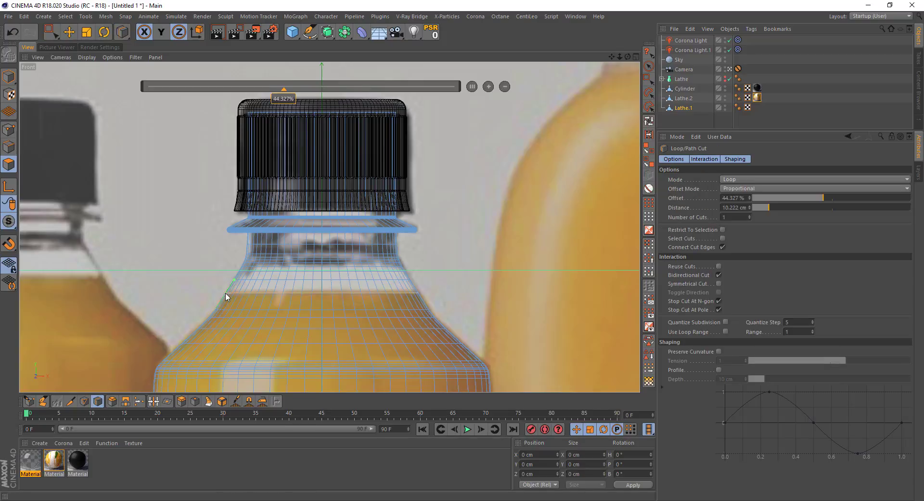
left_click_drag(171, 79, 456, 303)
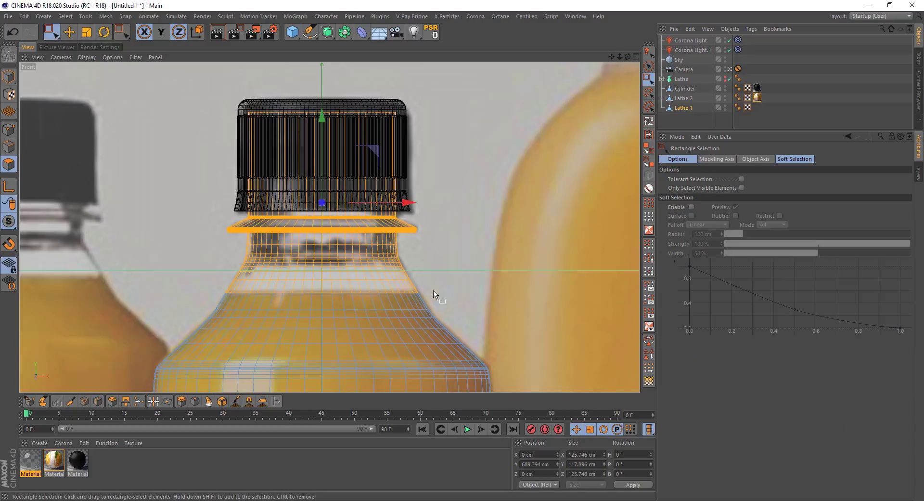
Step: Apply Material.2 to the selected neck polygons, then invert the selection and centre the bottle
middle_click(198, 190)
middle_click(198, 190)
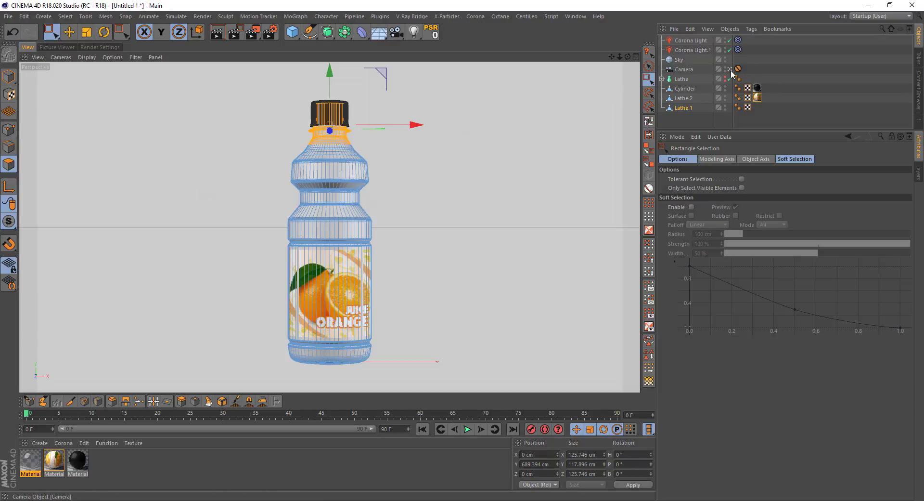
scroll(187, 152, "down", 5)
scroll(207, 192, "up", 2)
scroll(206, 192, "up", 2)
scroll(206, 191, "up", 2)
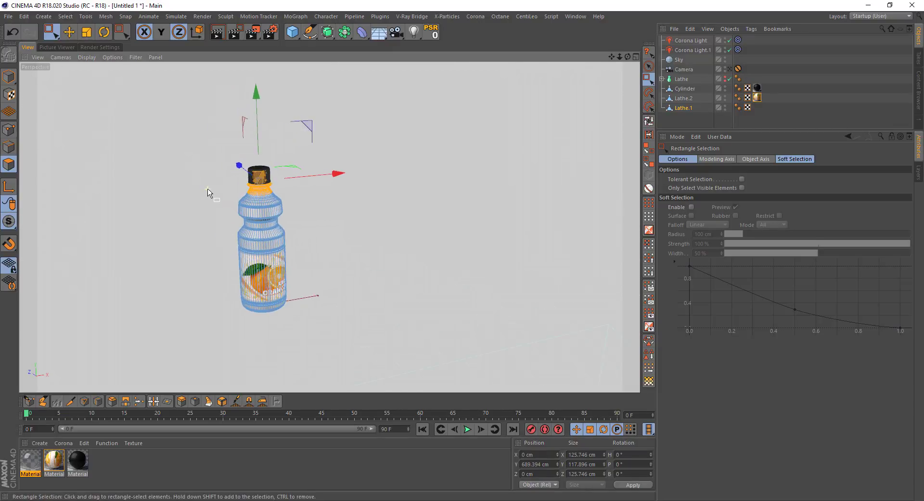
scroll(206, 192, "up", 2)
left_click_drag(620, 56, 612, 58)
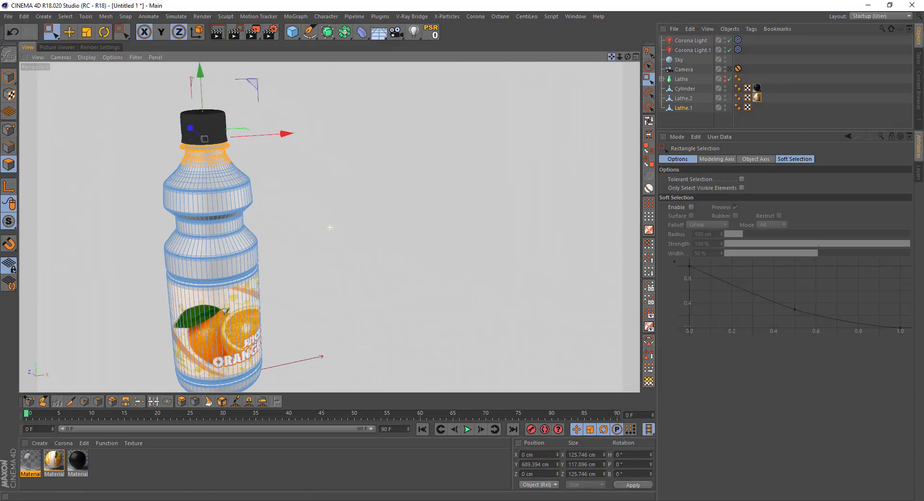
left_click_drag(31, 460, 217, 161)
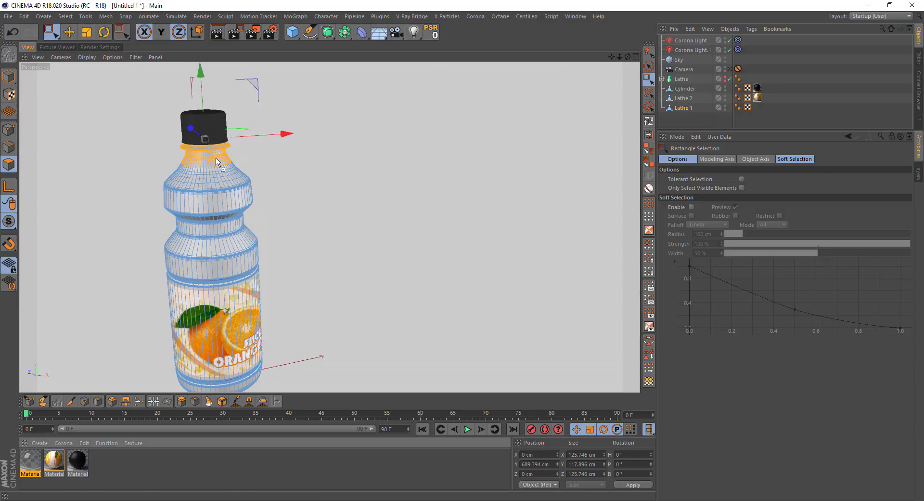
left_click(650, 231)
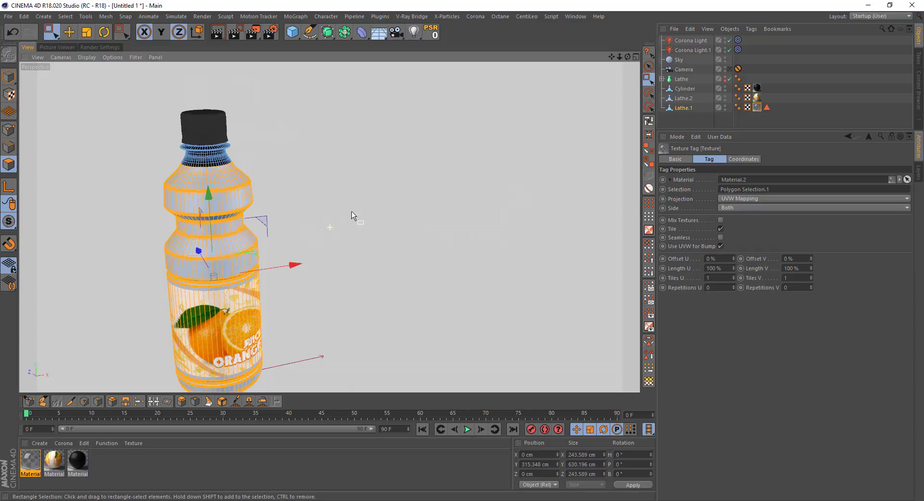
middle_click_drag(330, 192, 416, 182, "alt")
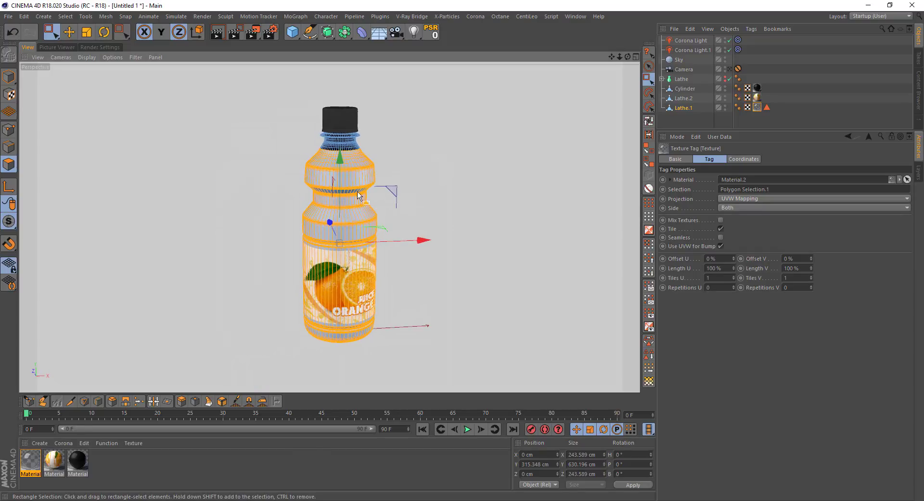
Step: Create Material.3 and apply it to the selected bottle shell, viewing through the scene camera
left_click(64, 443)
left_click(71, 379)
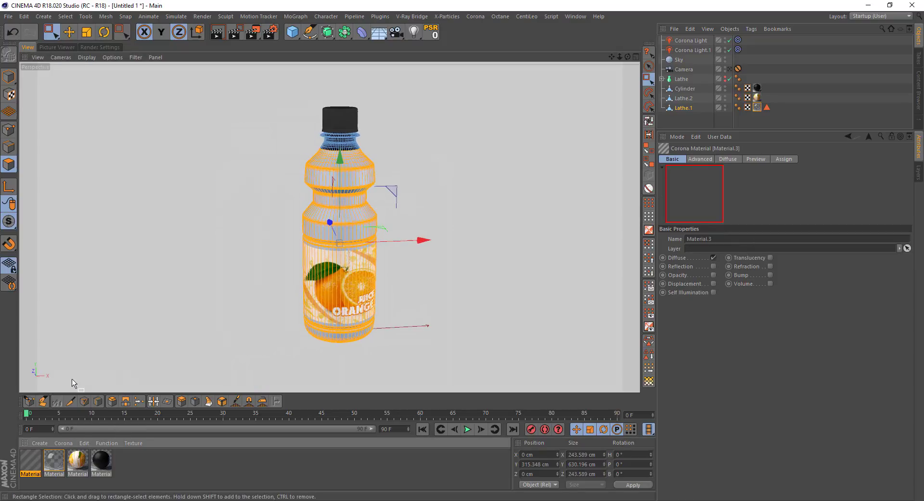
left_click_drag(34, 462, 338, 181)
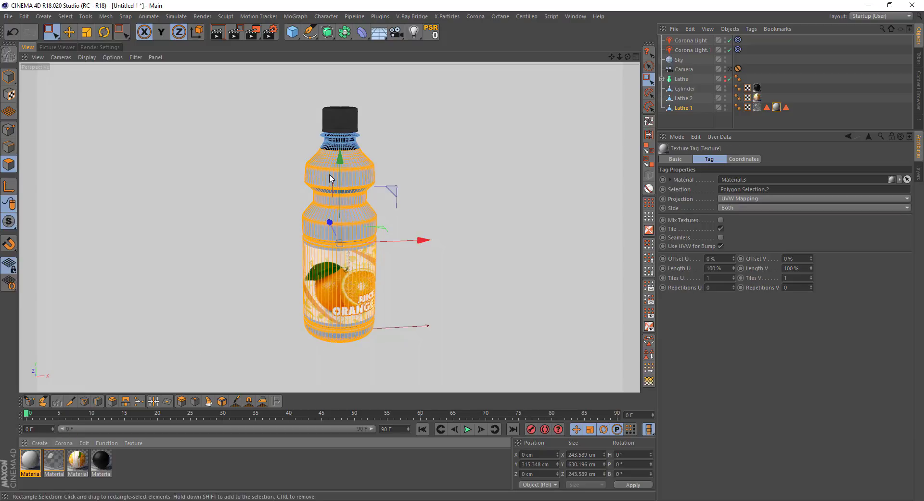
left_click(699, 125)
left_click(730, 68)
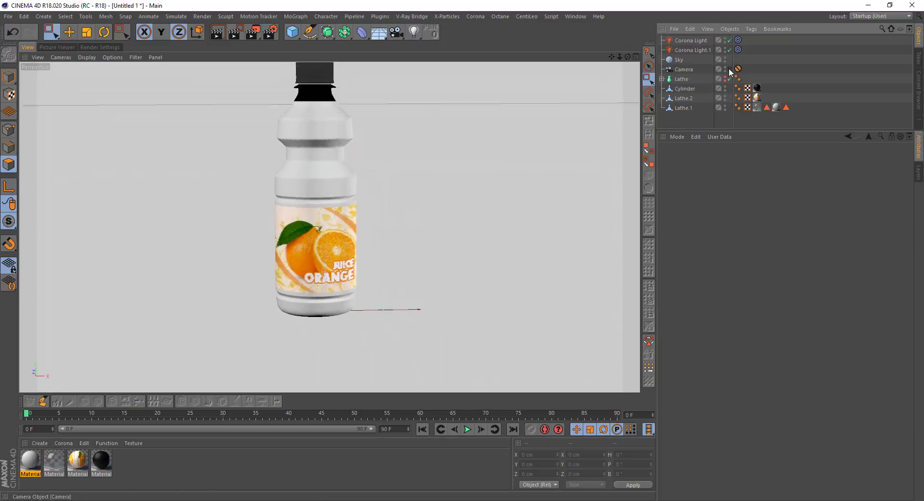
double_click(777, 107)
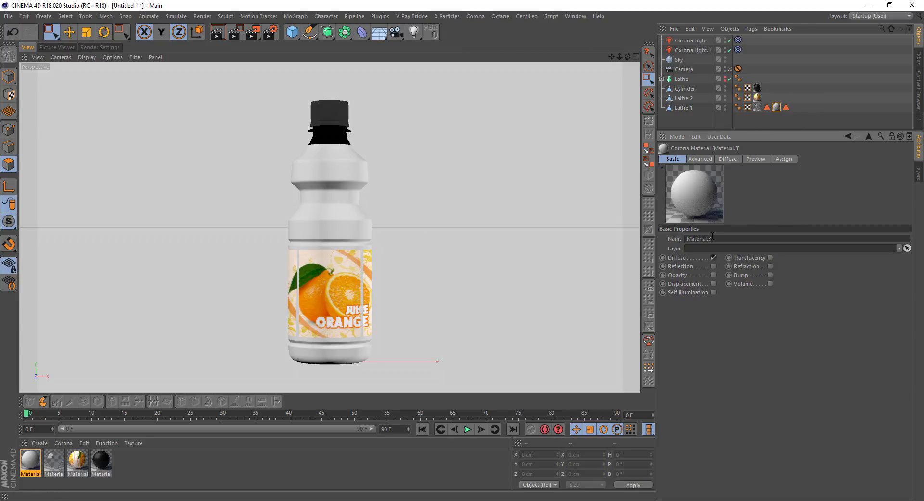
Step: Enable reflection (Fresnel IOR about 1.29) and refraction with IOR 1.3 and glossiness 0.8
left_click(714, 266)
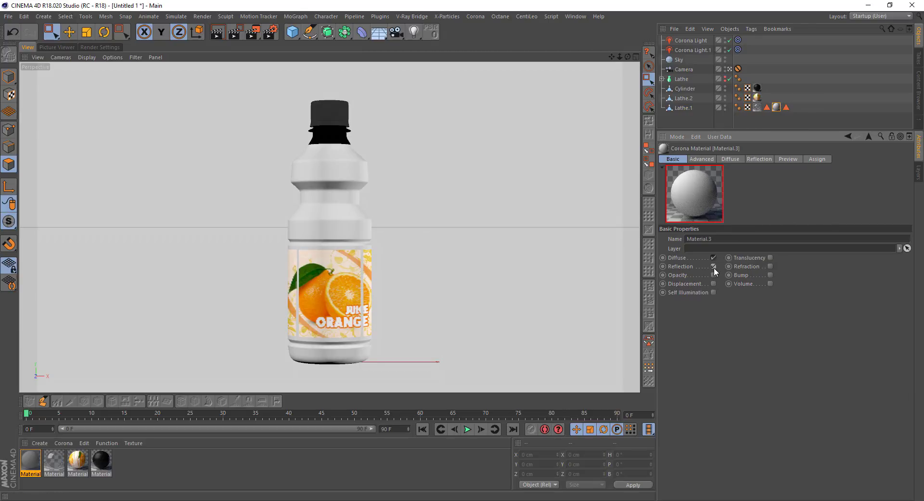
left_click(757, 159)
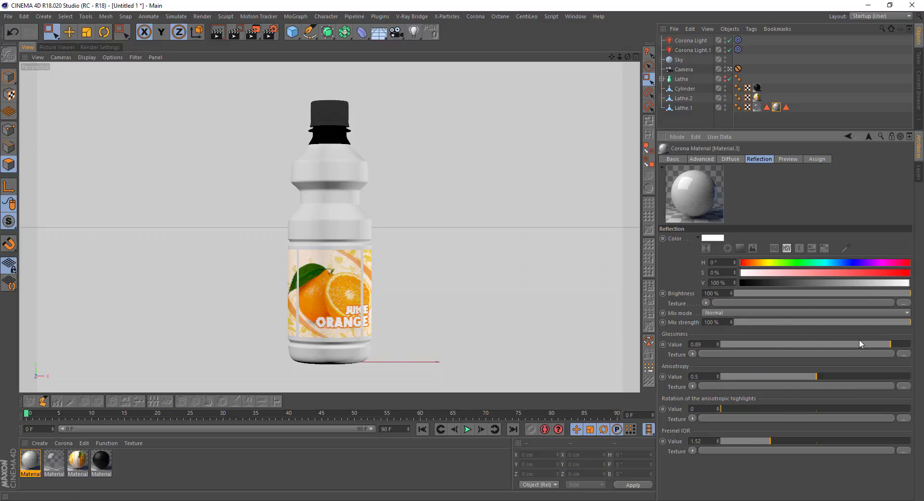
left_click_drag(747, 440, 750, 440)
left_click(672, 158)
left_click(770, 266)
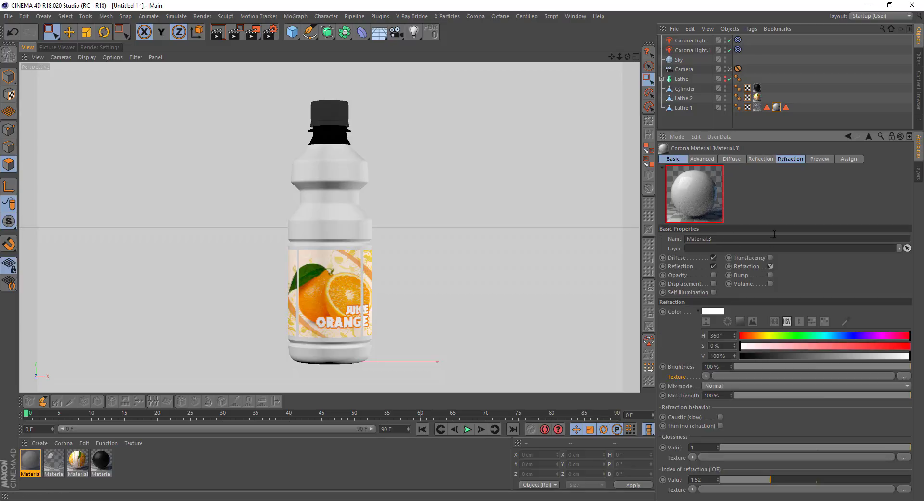
left_click(792, 159)
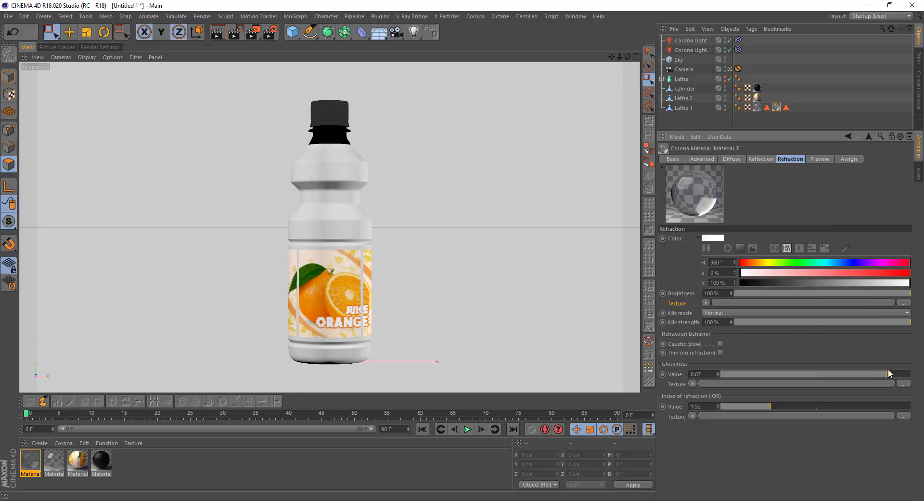
scroll(888, 373, "down", 3)
left_click(745, 406)
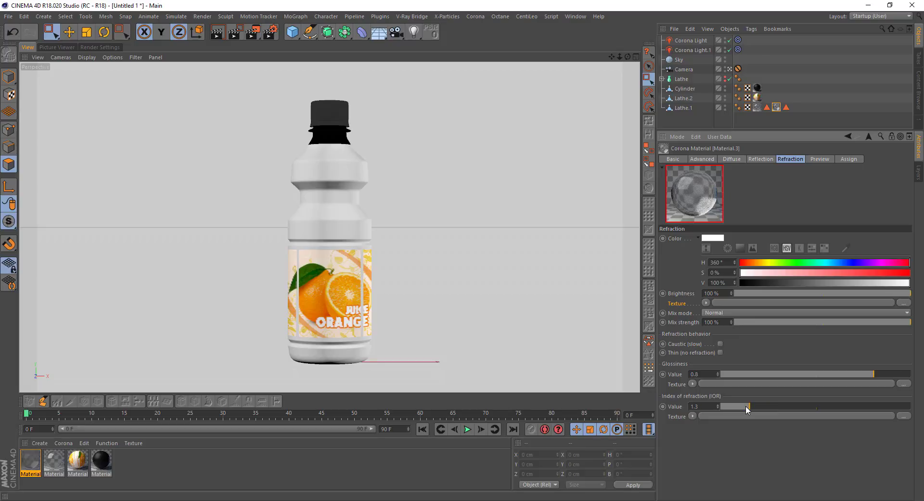
left_click(673, 159)
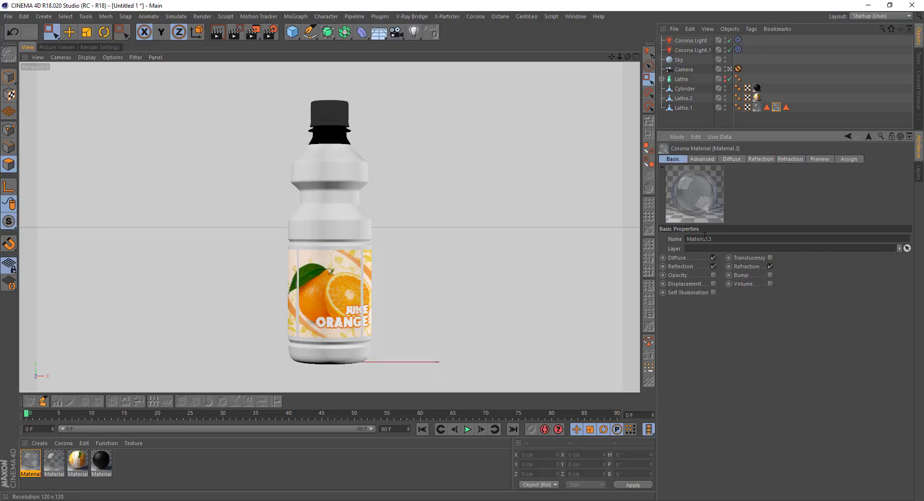
Step: Enable displacement on Material.3 using a Noise shader as its texture
left_click(714, 283)
left_click(862, 159)
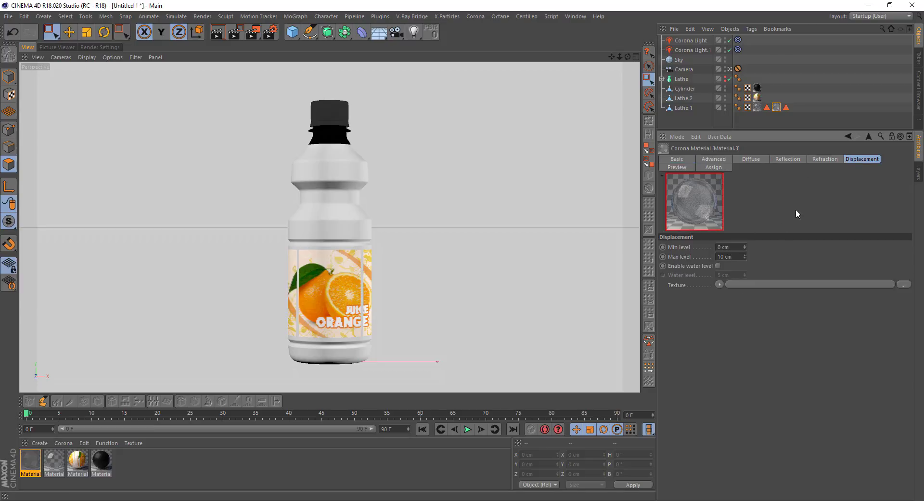
left_click(719, 284)
left_click(732, 332)
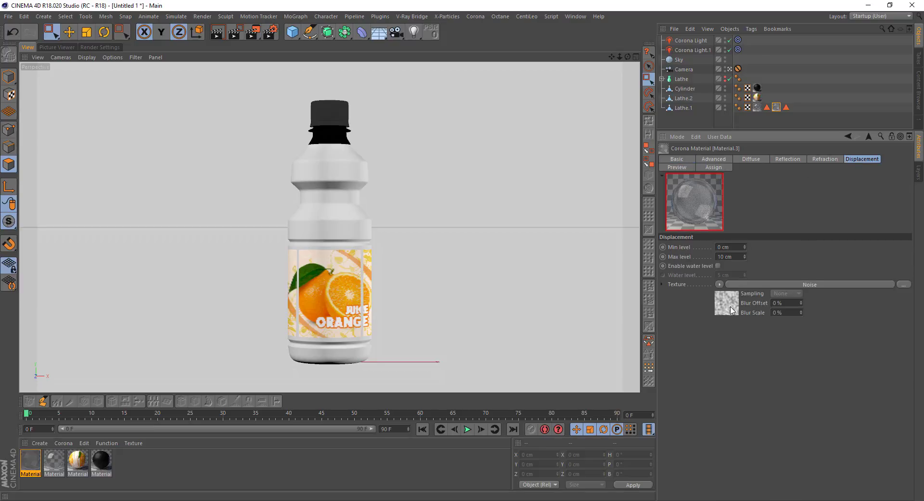
left_click(733, 309)
left_click(744, 295)
type("500")
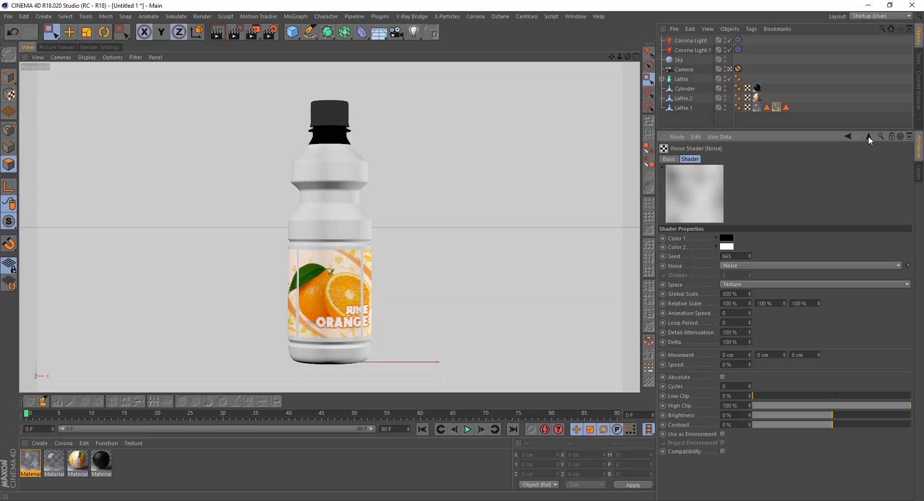
left_click(869, 136)
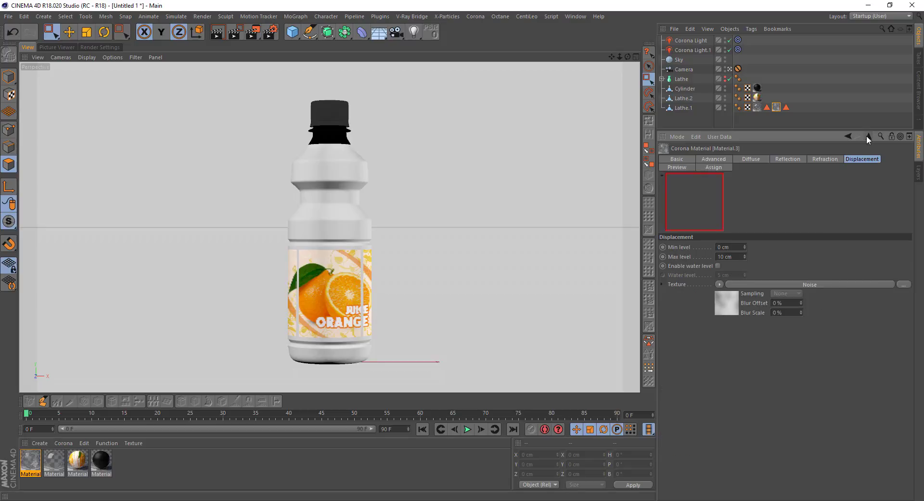
Step: Set the displacement Max level to about 2 cm and the Noise Global Scale to 400%
left_click(727, 257)
type("2")
key("Return")
left_click(732, 302)
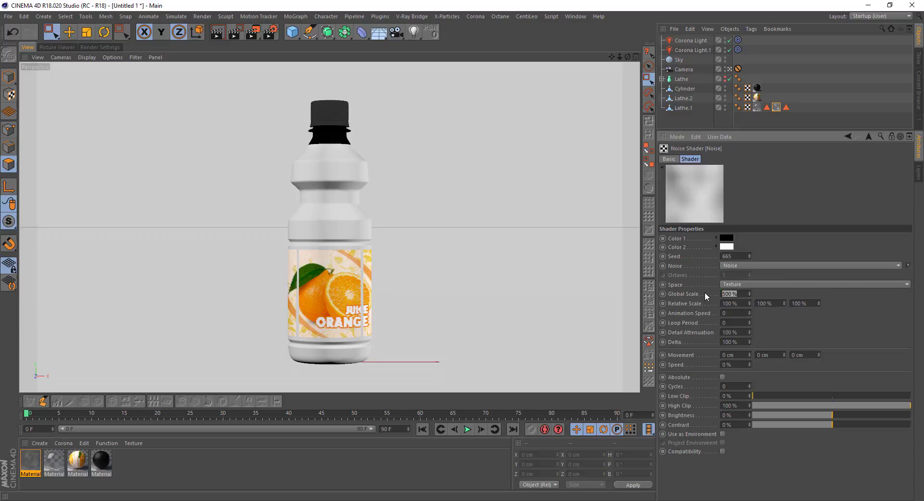
type("40")
key("Return")
left_click(869, 138)
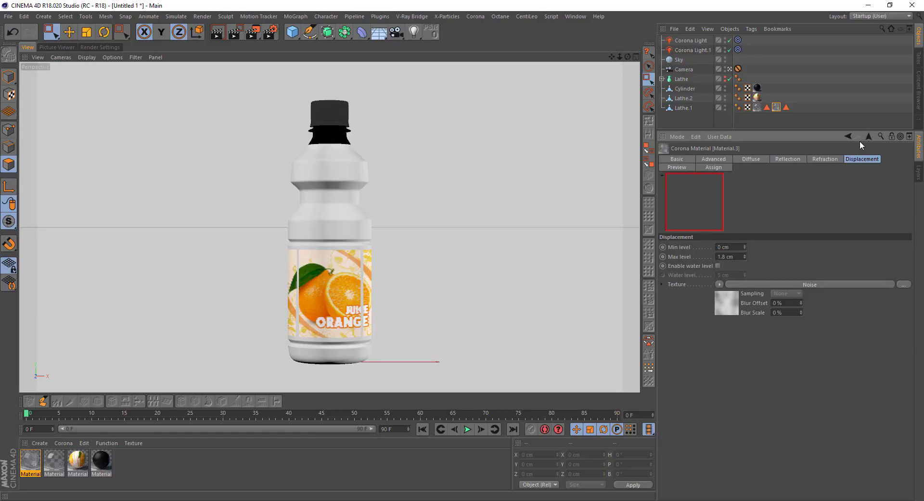
Step: Turn on Volume for Material.3 with a pale yellow absorption colour
left_click(683, 158)
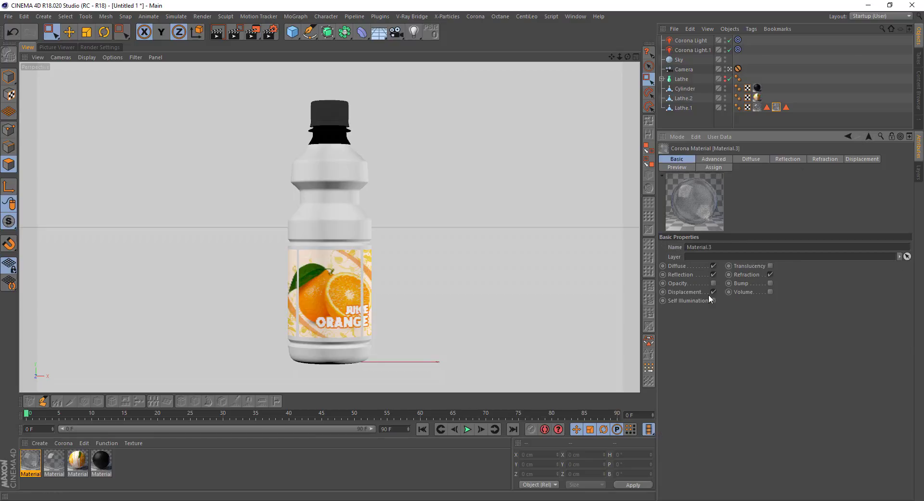
left_click(770, 291)
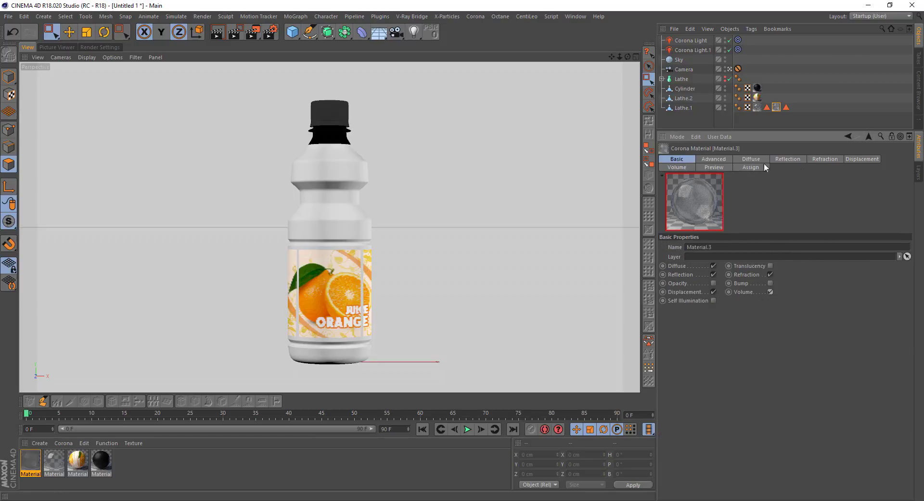
left_click(677, 167)
left_click(725, 255)
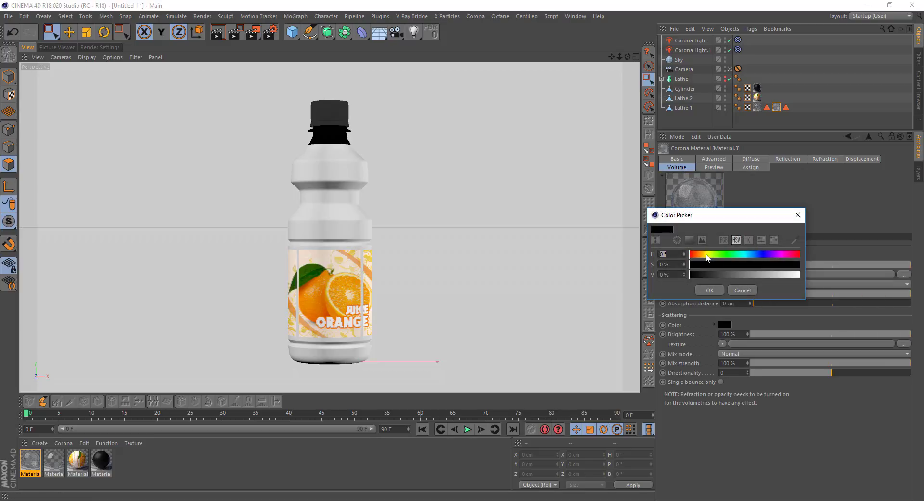
left_click(707, 254)
left_click(721, 265)
mouse_move(724, 275)
left_mouse_down()
mouse_move(800, 275)
mouse_move(709, 270)
left_mouse_up()
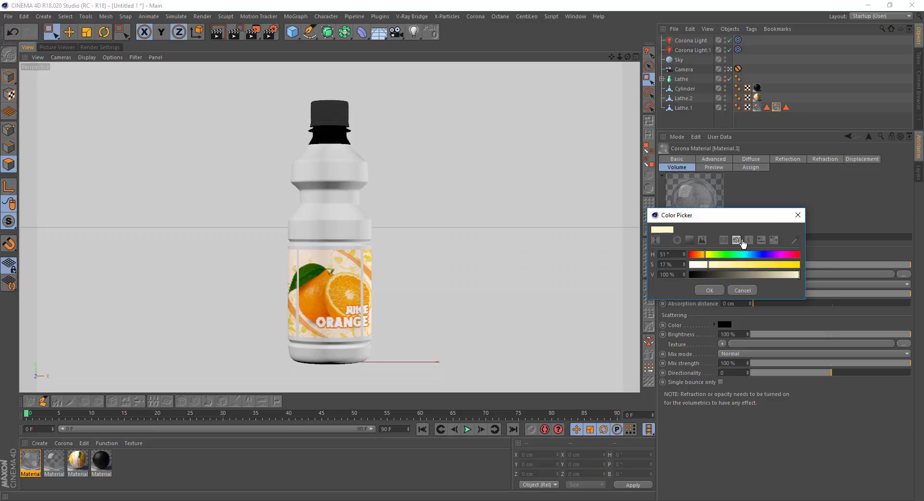
left_click(717, 290)
Step: Set the scattering colour to yellow (H 48°, S 90%, V 100%) and absorption distance to 1 cm
left_click(725, 324)
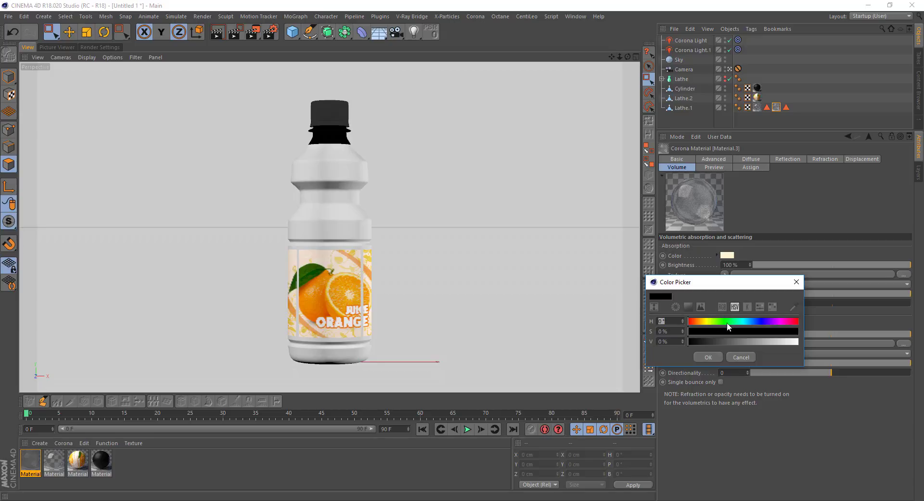
left_click_drag(725, 322, 705, 322)
left_click_drag(728, 331, 781, 338)
left_click_drag(783, 343, 795, 345)
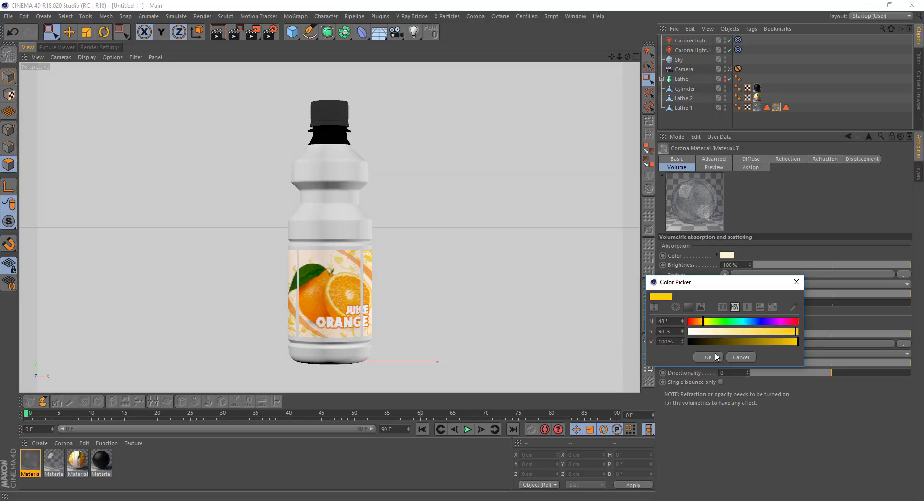
left_click(716, 356)
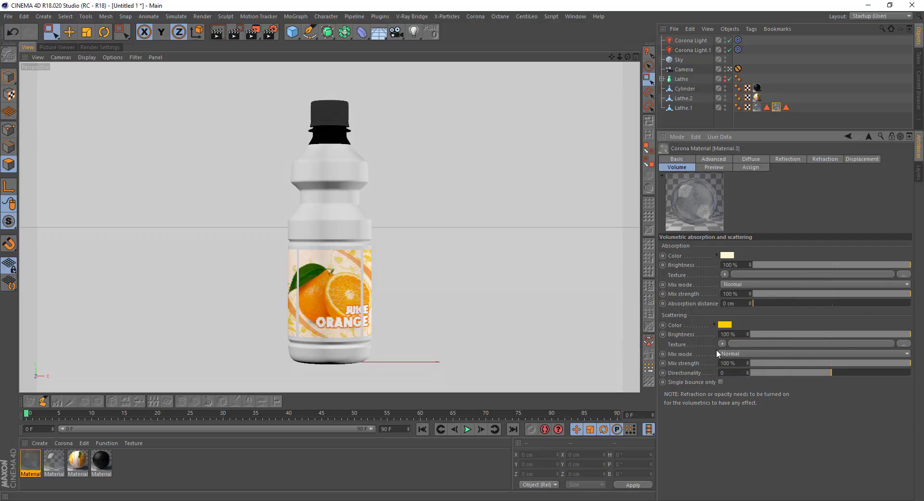
double_click(736, 303)
type("1")
key("Return")
Step: Review Material.3's basic, advanced and diffuse settings
left_click(679, 160)
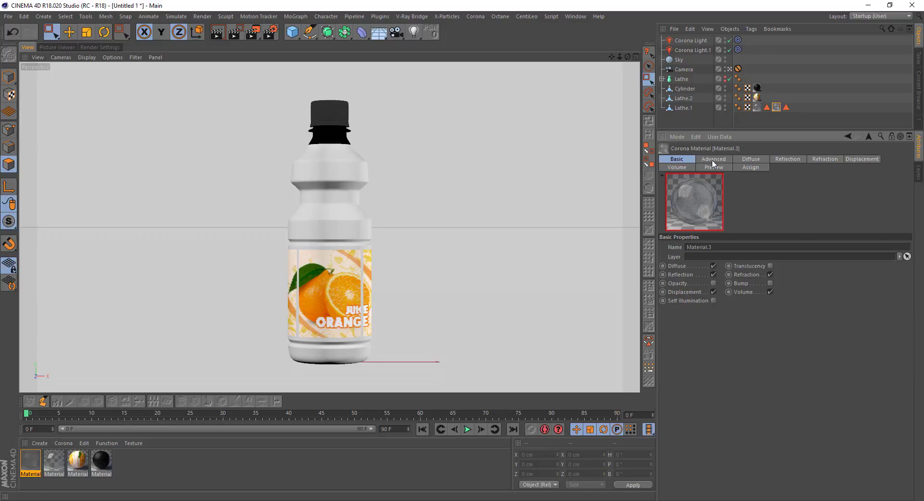
left_click(714, 160)
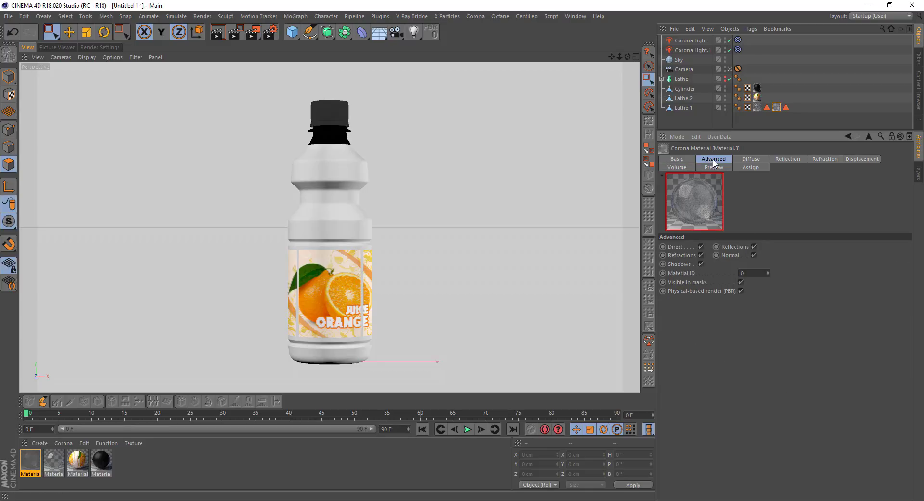
left_click(681, 159)
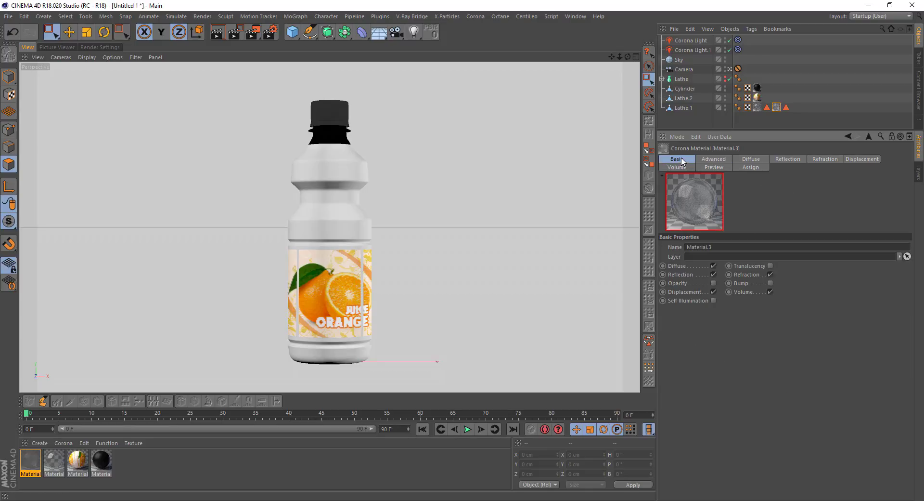
left_click(752, 159)
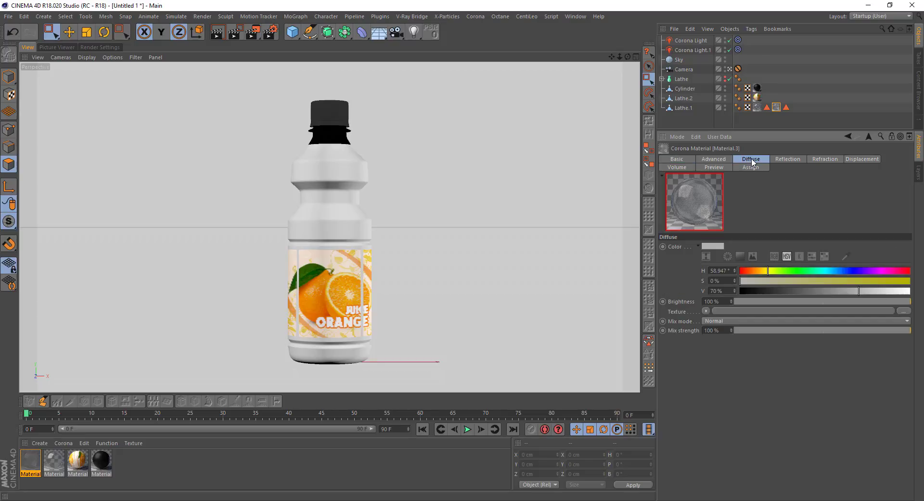
Step: Deselect the material and render a region framed around the bottle
left_click(251, 467)
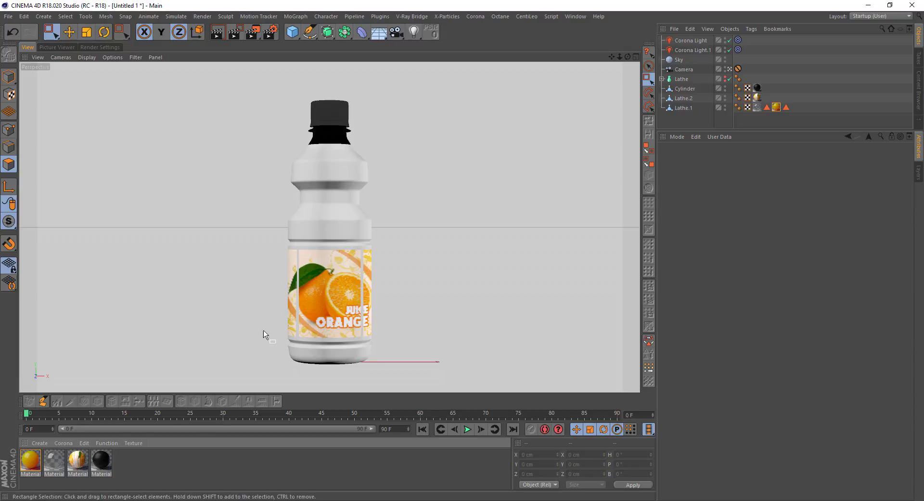
left_click(243, 34)
left_click_drag(260, 80, 407, 387)
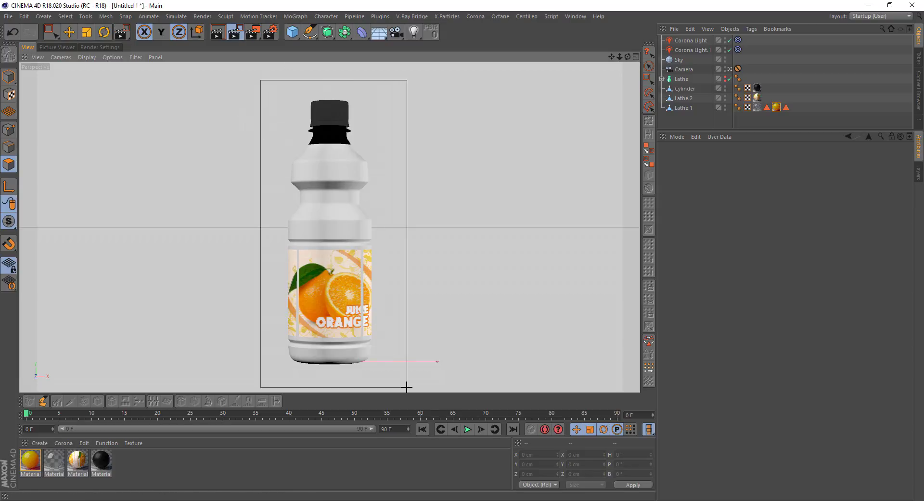
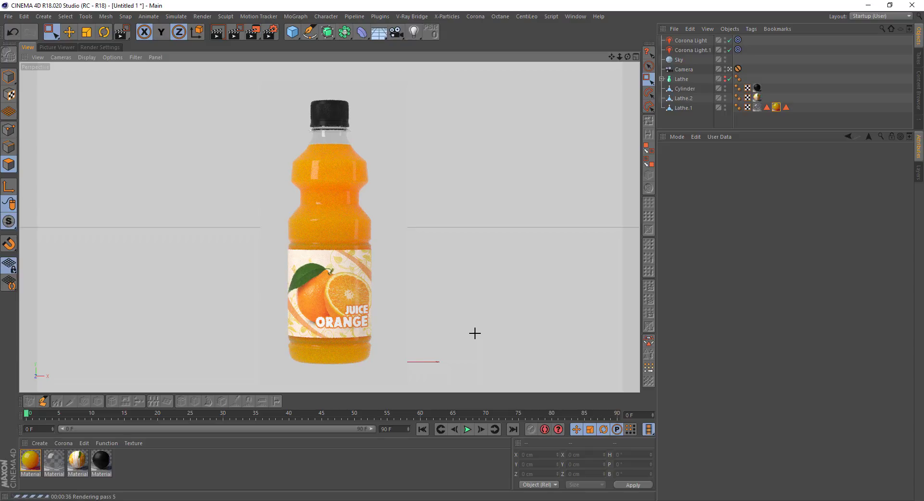
Step: Select Corona Light.1, then the main Corona Light, to show its area-light attributes
left_click(687, 53)
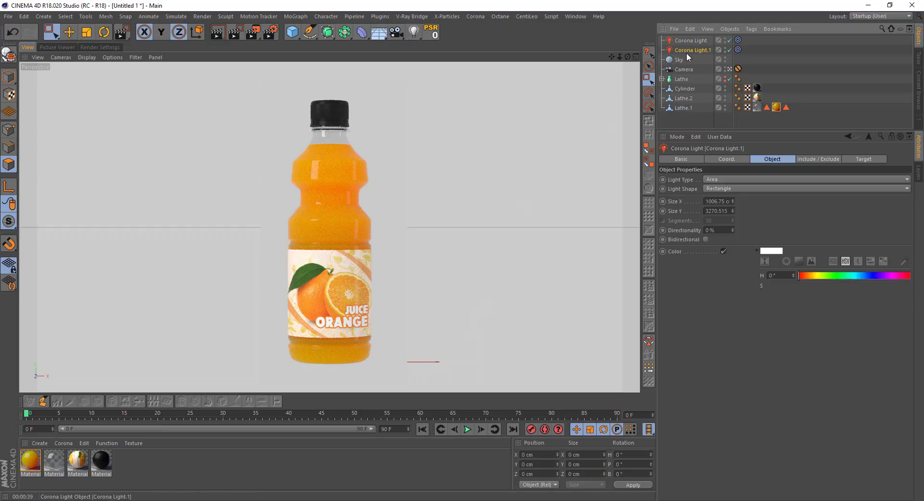
left_click(692, 41)
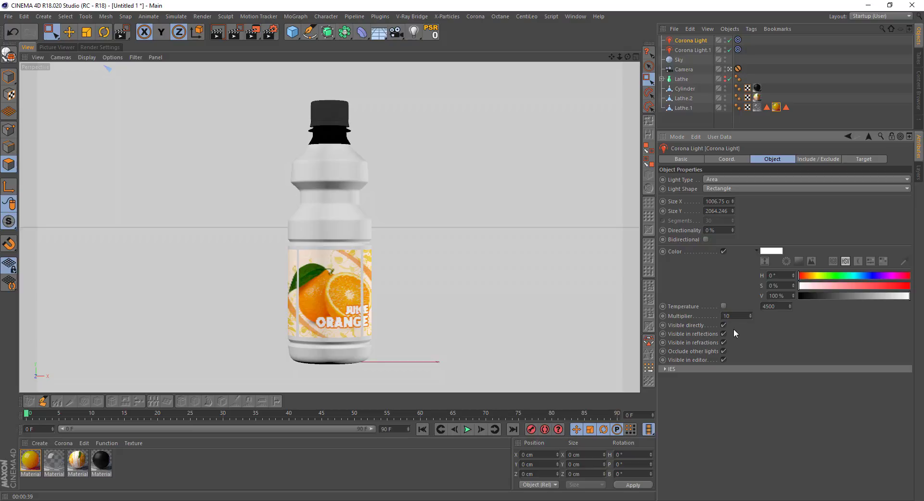
Step: Draw a render region around the bottle, then orbit and zoom out to show the light above it
left_click(236, 31)
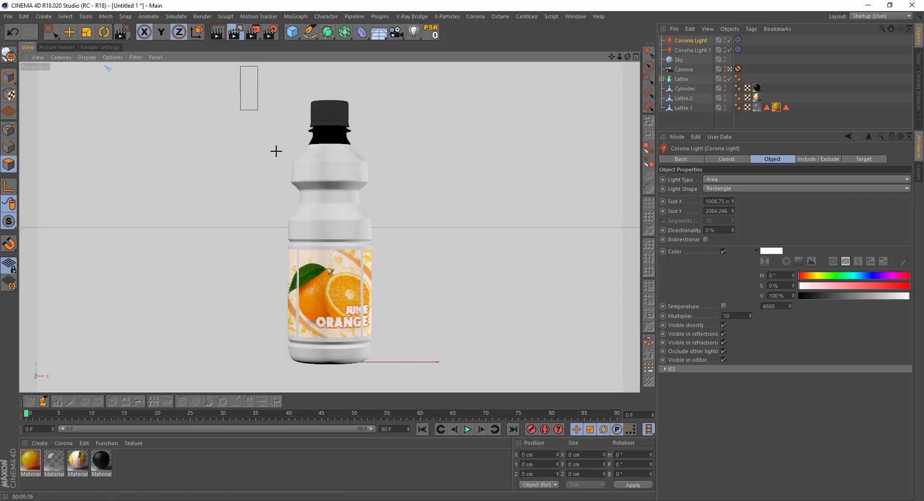
left_click_drag(258, 110, 416, 392)
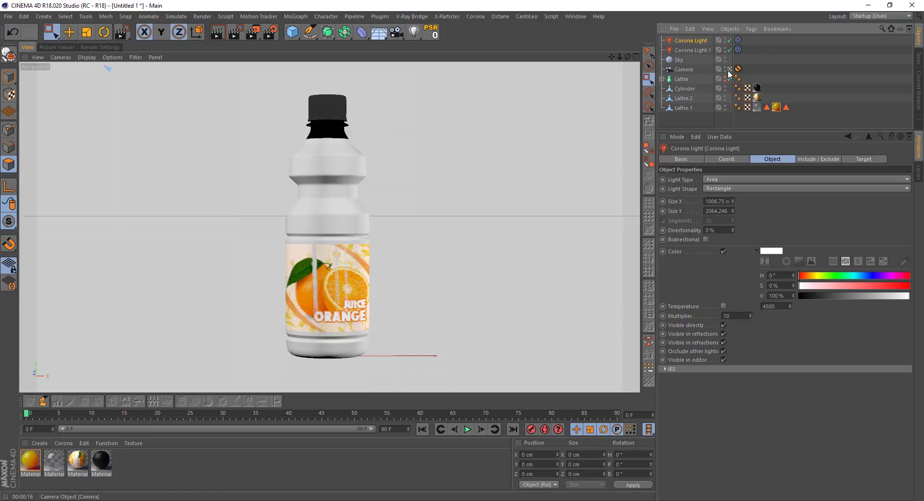
mouse_move(347, 202)
left_mouse_down("alt")
mouse_move(368, 197)
mouse_move(307, 247)
left_mouse_up("alt")
scroll(368, 196, "down", 3)
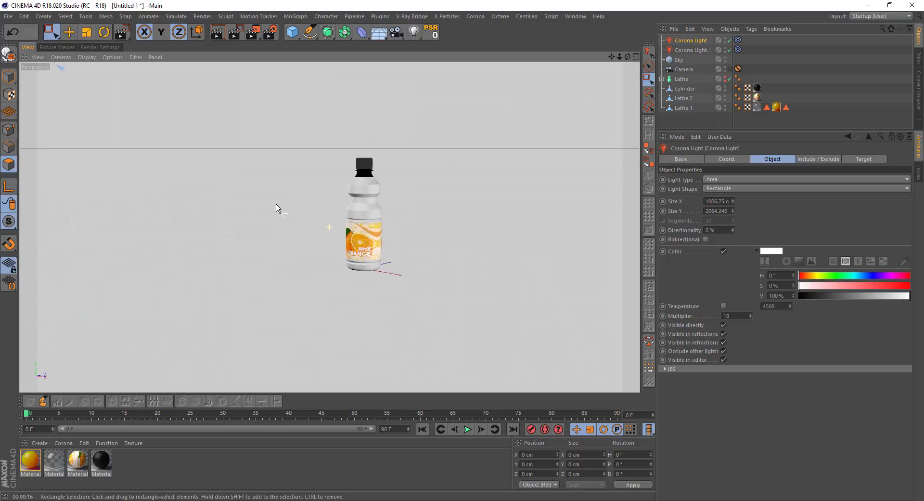
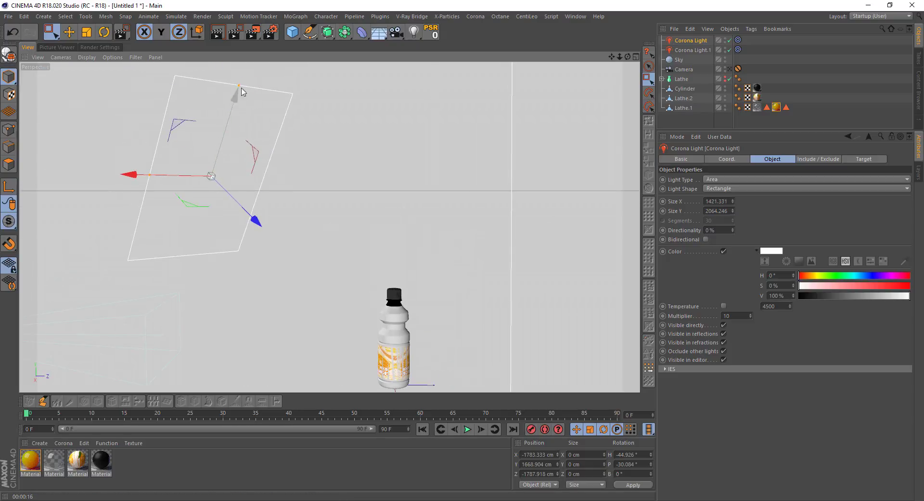
Step: Make the Corona light taller and give the black material reflection IOR 1.32, brightness 87%, glossiness 0.61
left_click_drag(237, 90, 258, 64)
left_click_drag(337, 181, 385, 250, "alt")
left_click(101, 460)
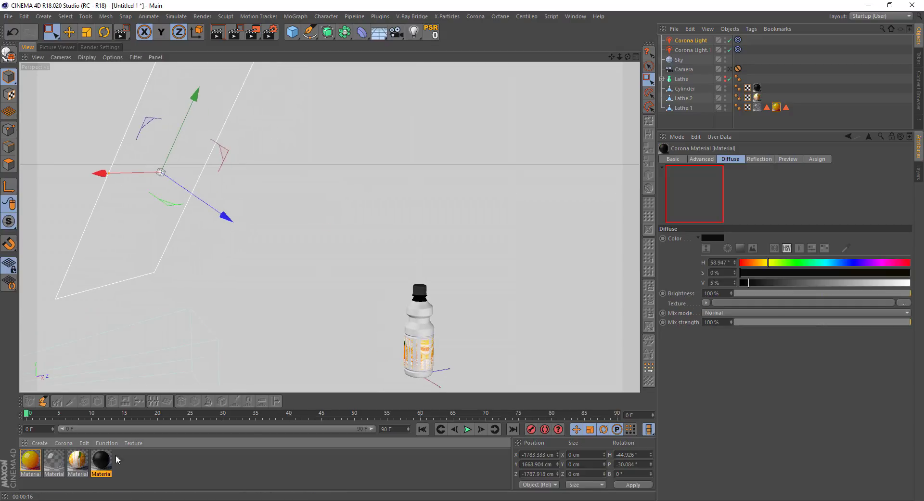
left_click(759, 159)
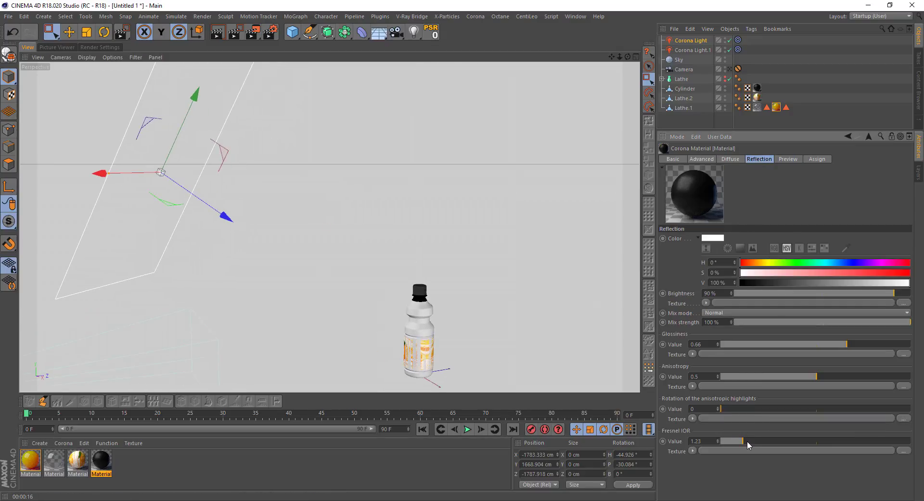
left_click_drag(746, 439, 753, 442)
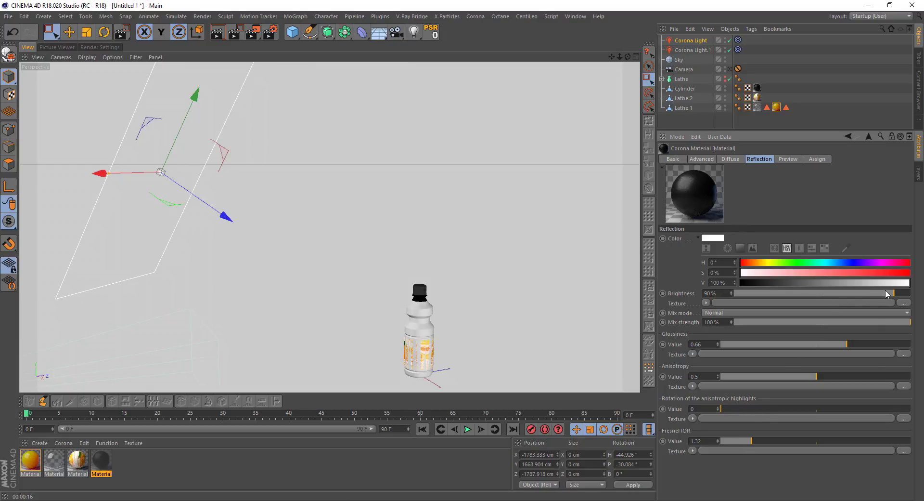
left_click_drag(891, 293, 887, 294)
left_click_drag(847, 343, 838, 344)
left_click_drag(883, 295, 881, 295)
Step: Switch to the scene camera and render a region around the bottle
left_click(730, 69)
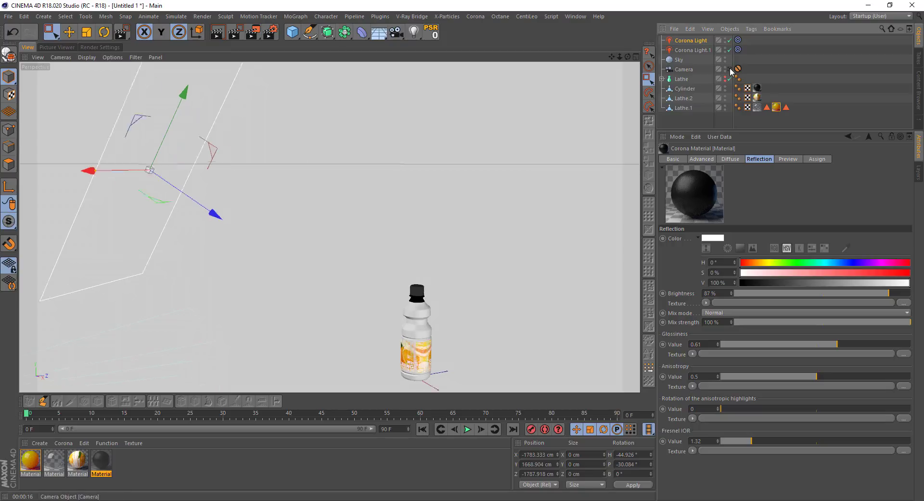
left_click(236, 32)
mouse_move(241, 77)
left_mouse_down()
mouse_move(409, 380)
mouse_move(424, 386)
left_mouse_up()
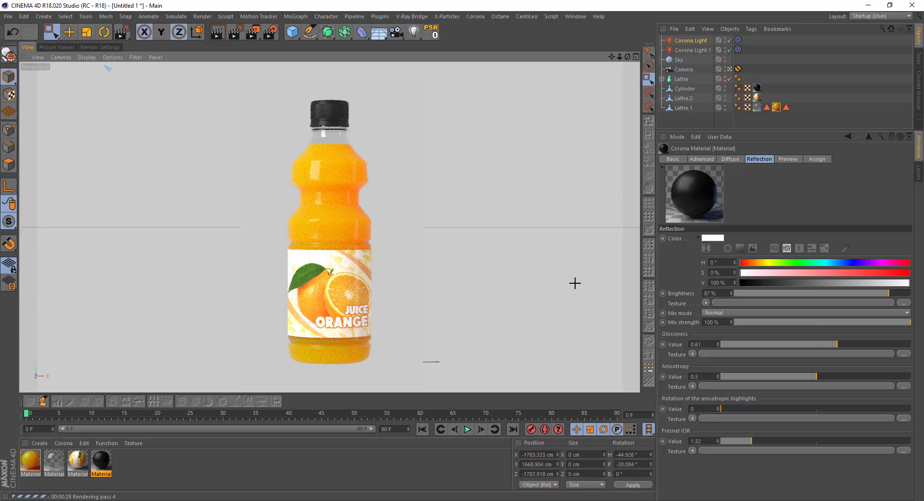
Step: Wrap Material.1's diffuse label texture in a Filter shader
left_click(78, 462)
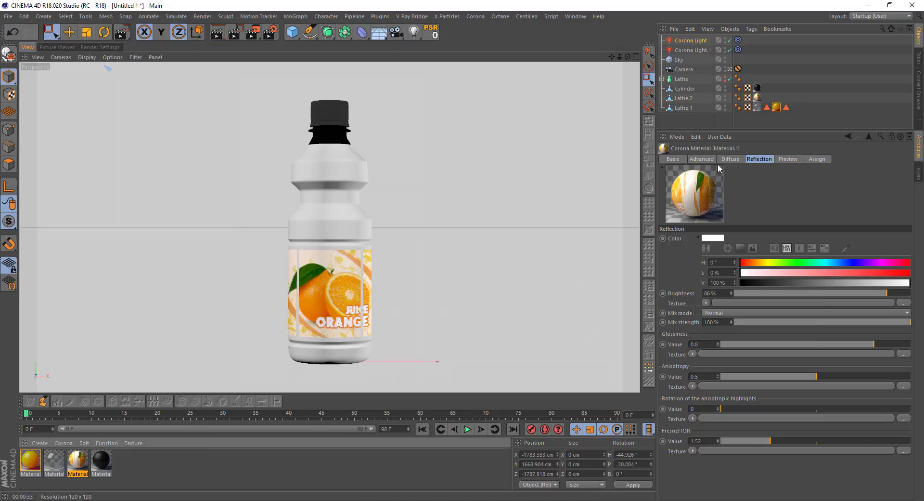
left_click(706, 302)
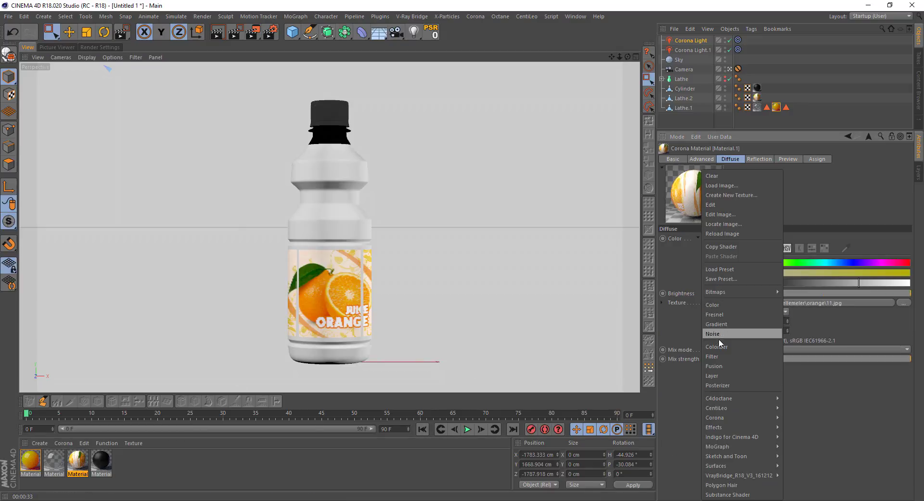
left_click(716, 356)
left_click(713, 327)
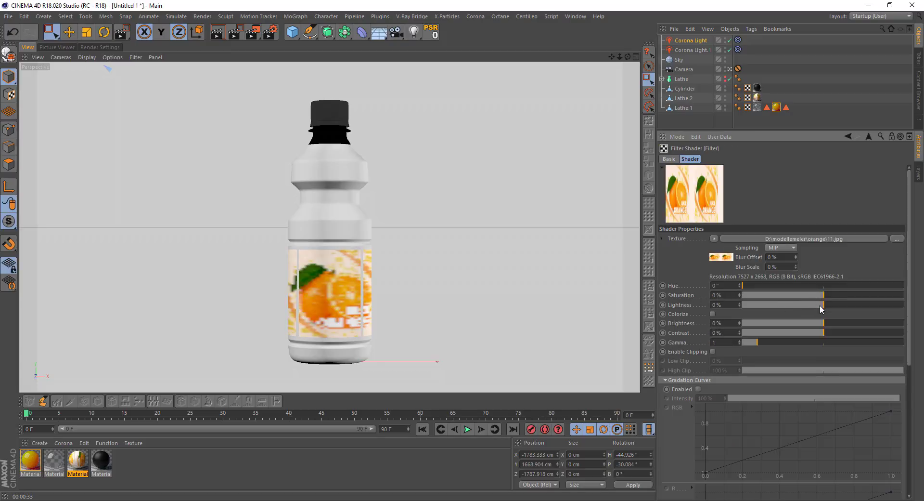
Step: Set the Filter to gamma 0.93, brightness -6%, contrast -6%, lightness -12%, saturation -10%
left_click(758, 341)
left_click_drag(824, 324, 818, 324)
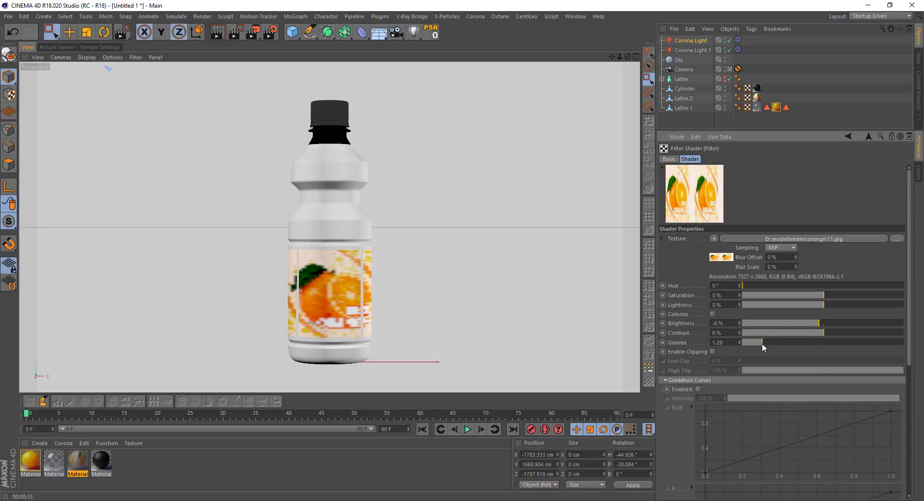
left_click_drag(759, 344, 756, 342)
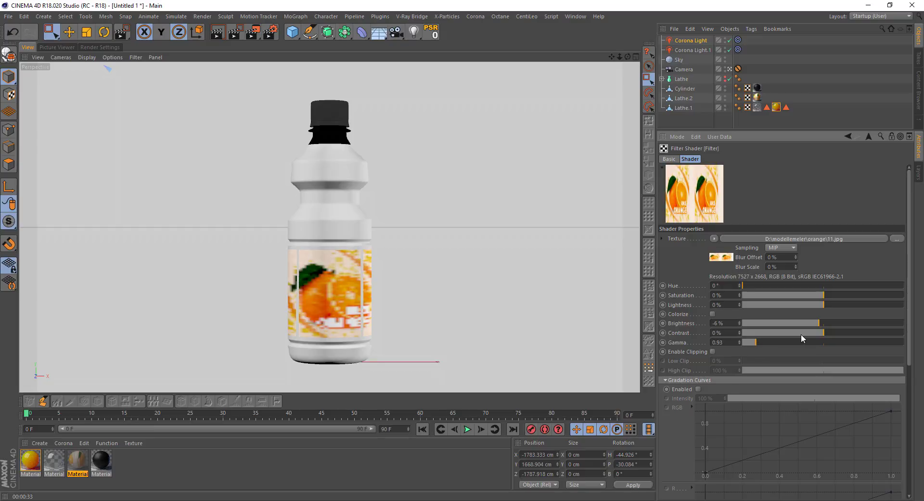
left_click(819, 333)
left_click(819, 304)
mouse_move(820, 304)
left_mouse_down()
mouse_move(814, 295)
mouse_move(821, 299)
left_mouse_up()
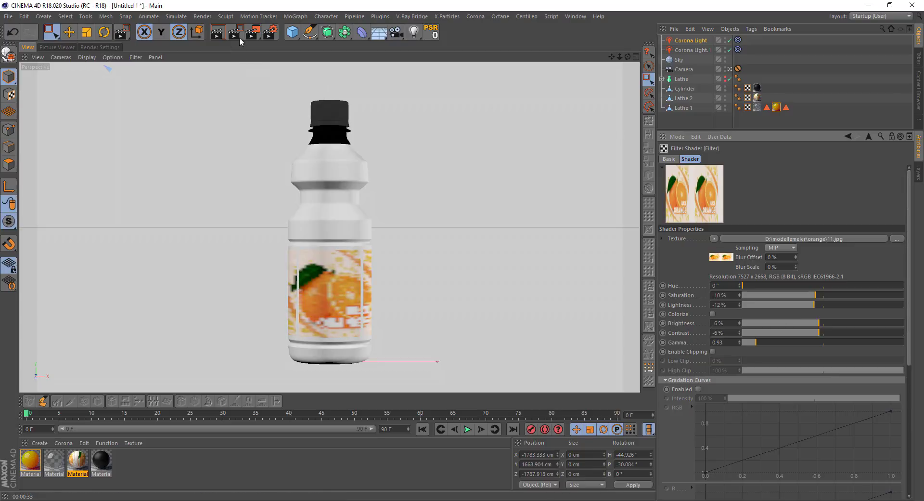
Step: Set the output width to 2000 (2000 x 1125) and render the bottle to the Picture Viewer
left_click(271, 33)
left_click(49, 78)
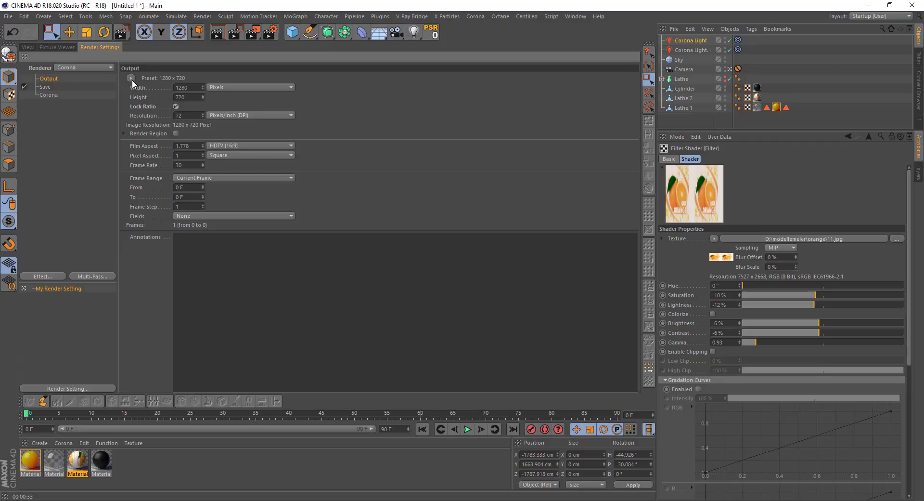
double_click(199, 87)
type("00")
key("Return")
left_click(28, 48)
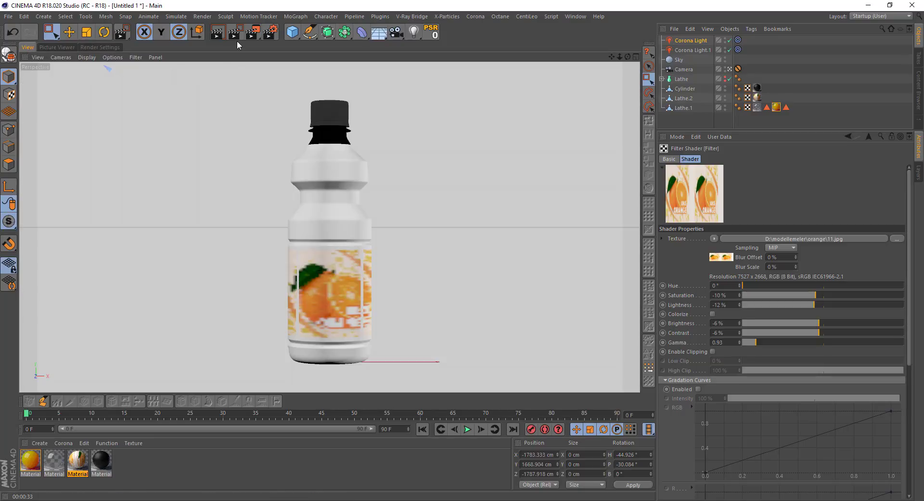
left_click(251, 32)
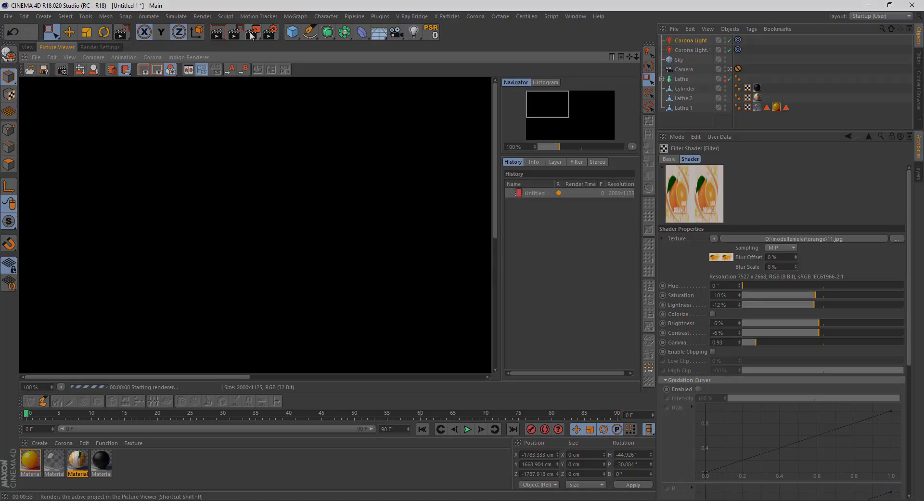